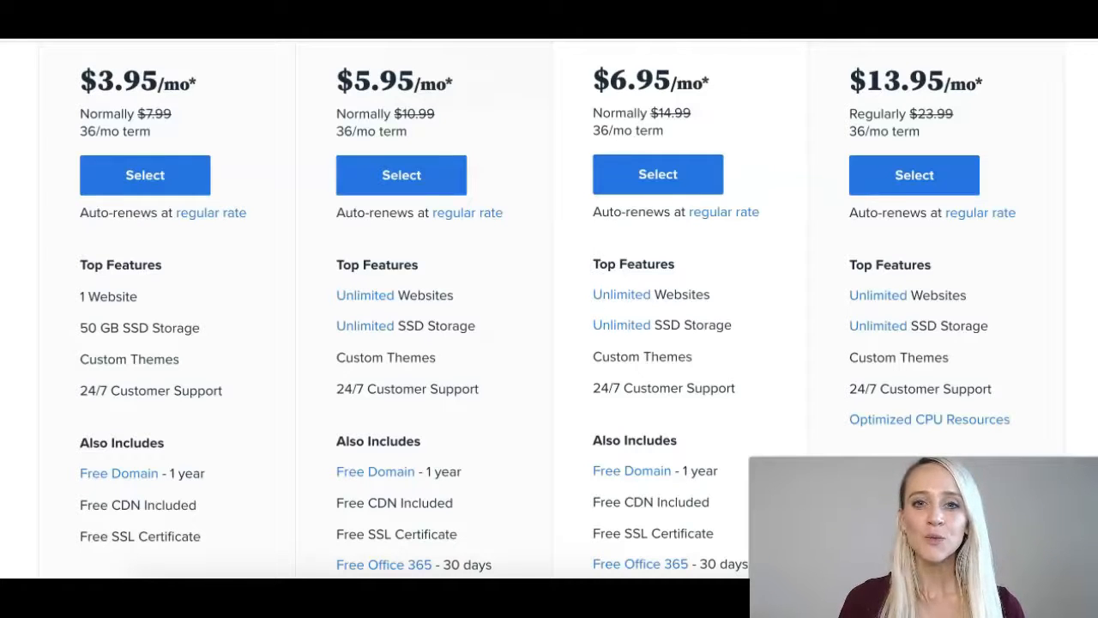
Select the Basic $3.95/mo plan from the hosting pricing table.
scroll(549, 309, "up", 1)
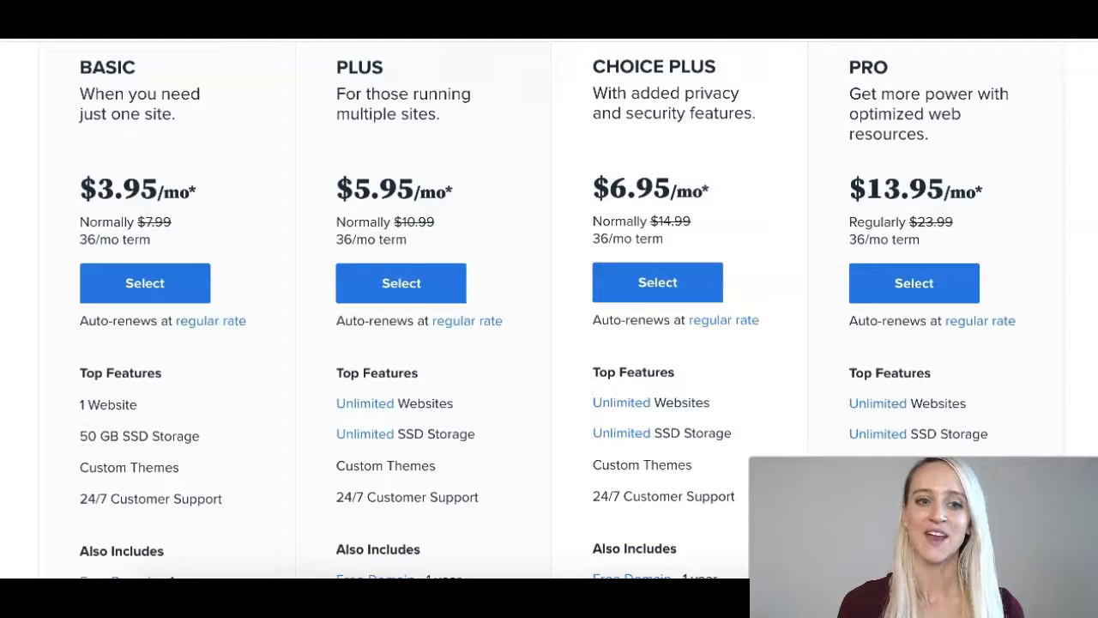
scroll(549, 309, "down", 1)
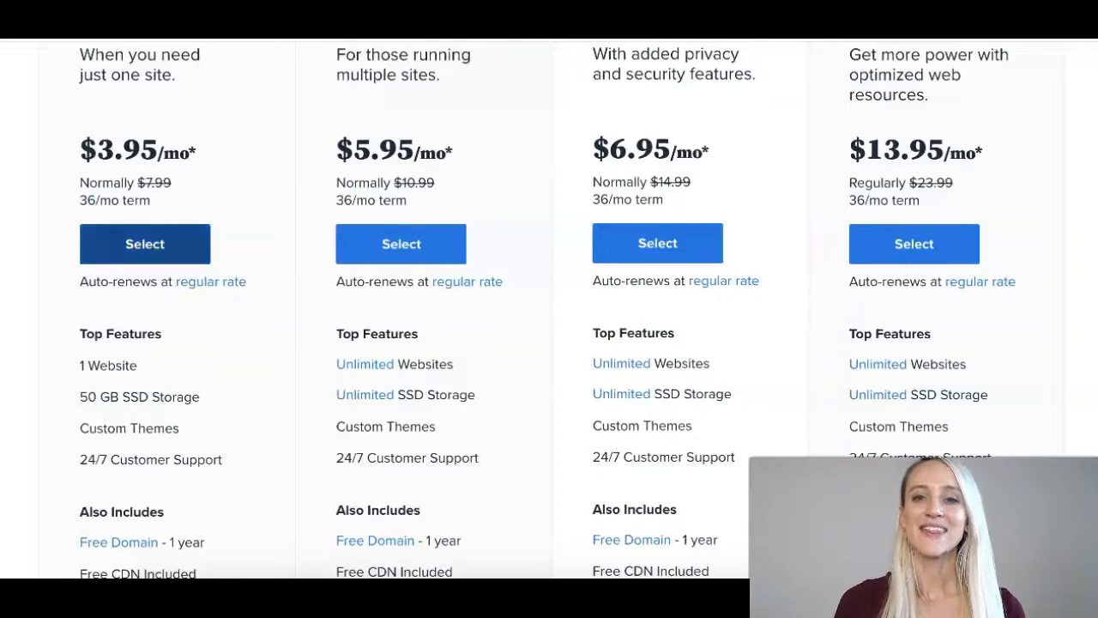
left_click(145, 244)
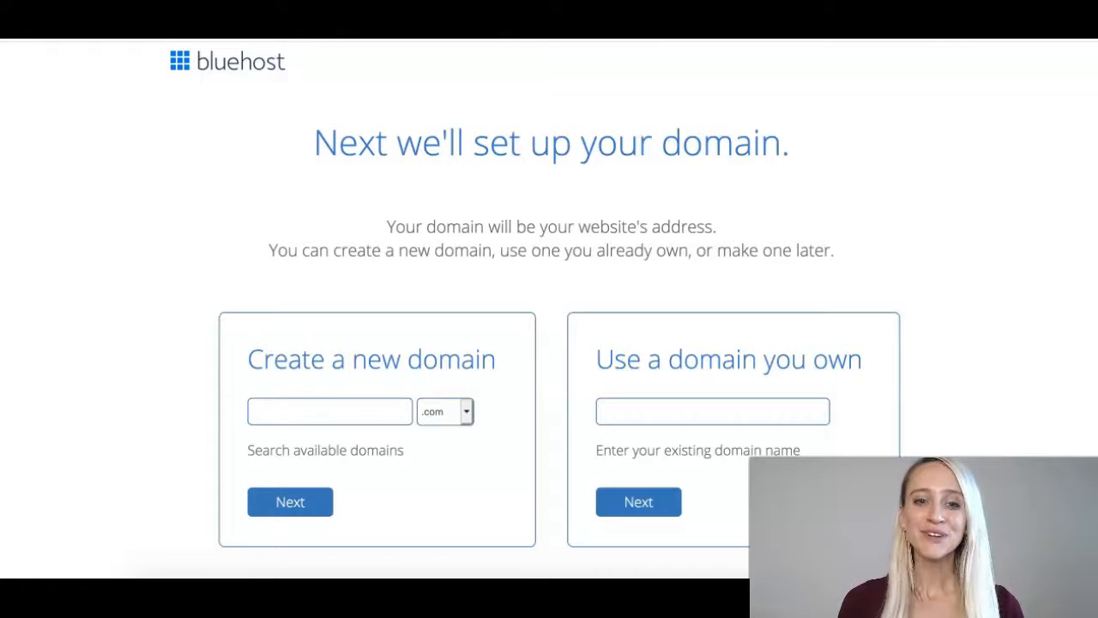
Search for a new domain, switching to applesaregreat.com after the first name proves unavailable.
left_click(329, 412)
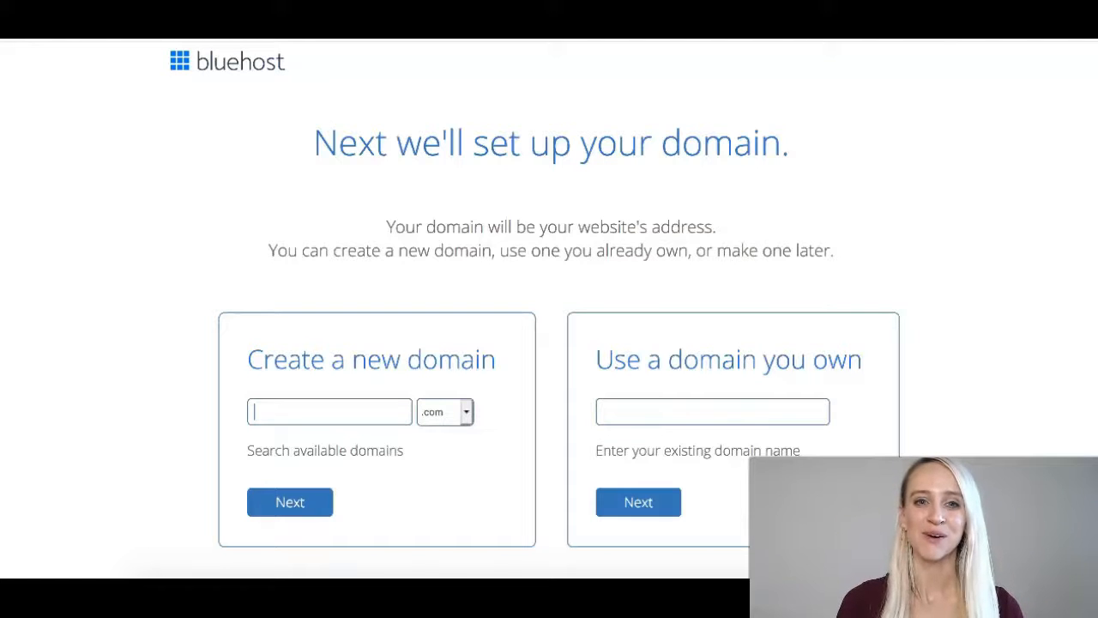
type("chelsearoyse.")
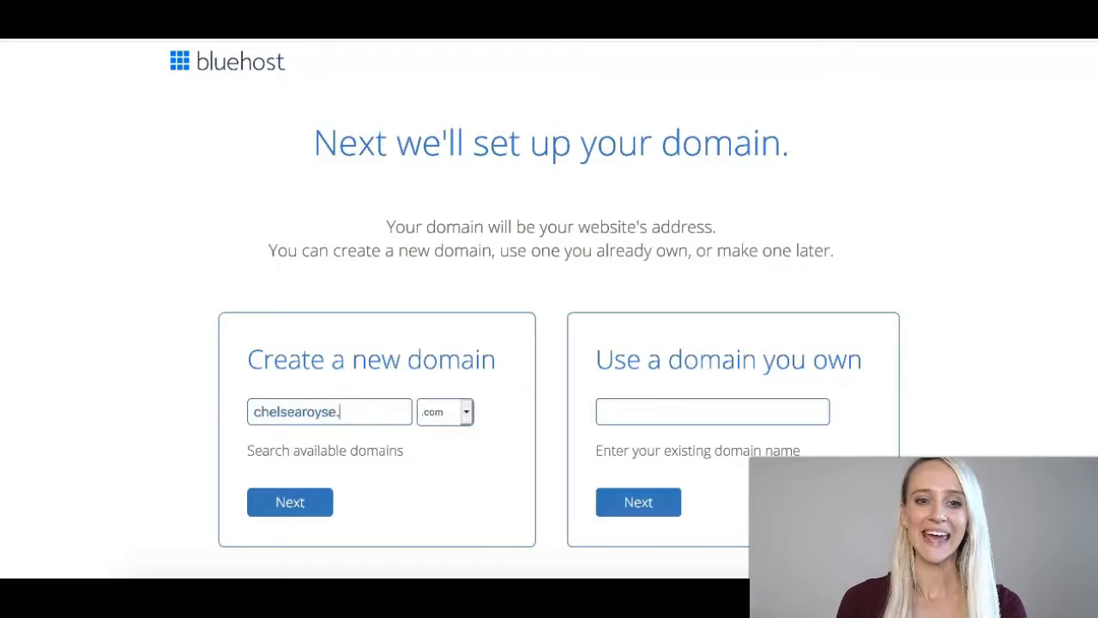
key("BackSpace")
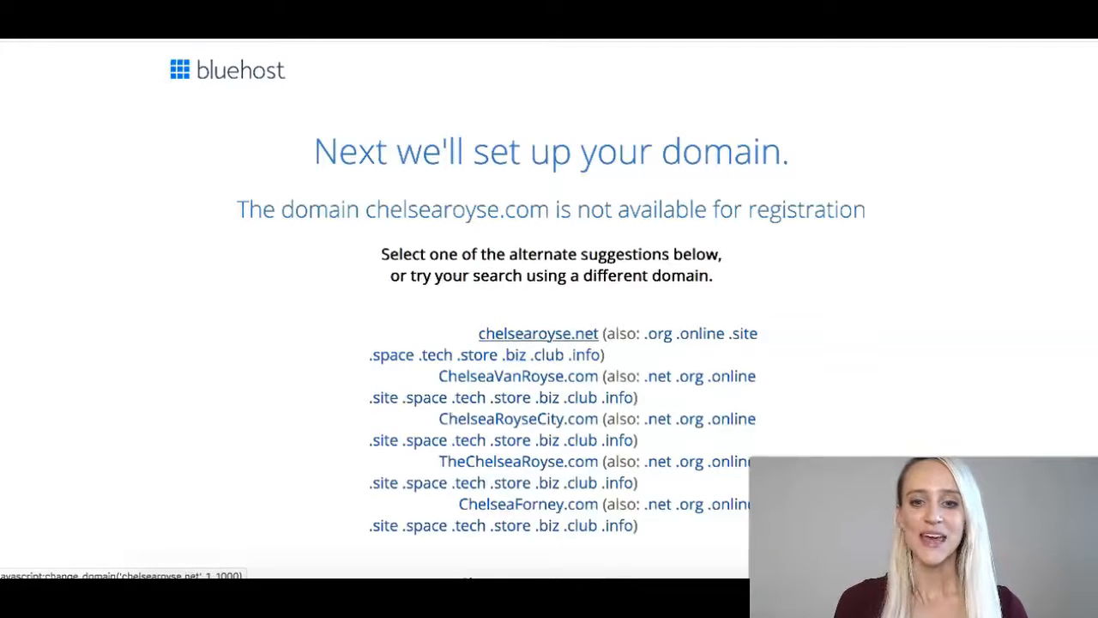
scroll(537, 334, "down", 1)
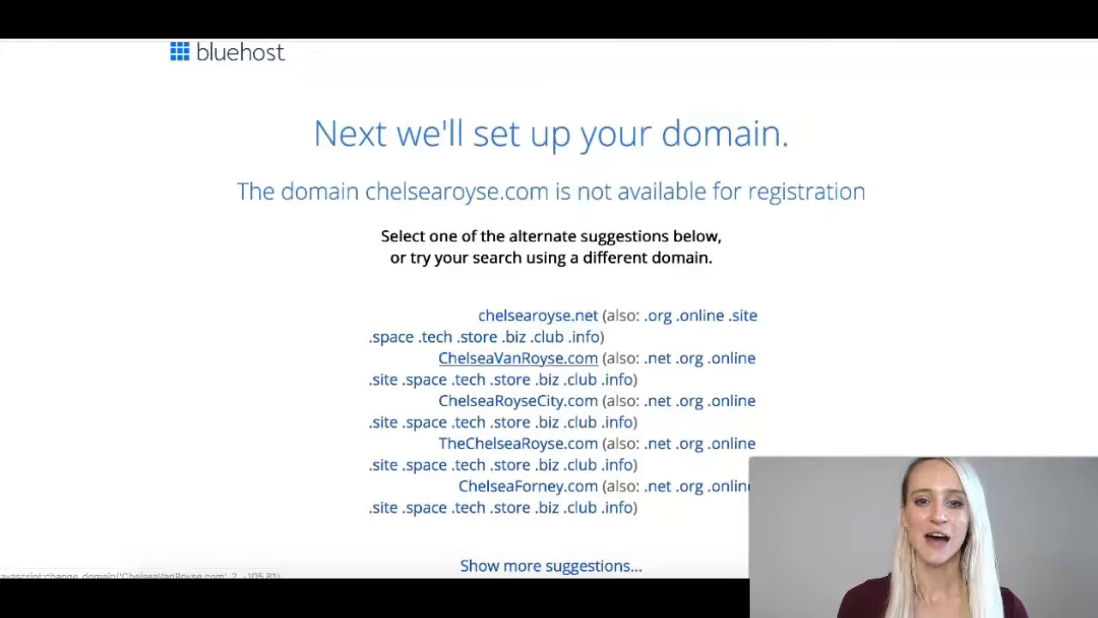
type("egreat")
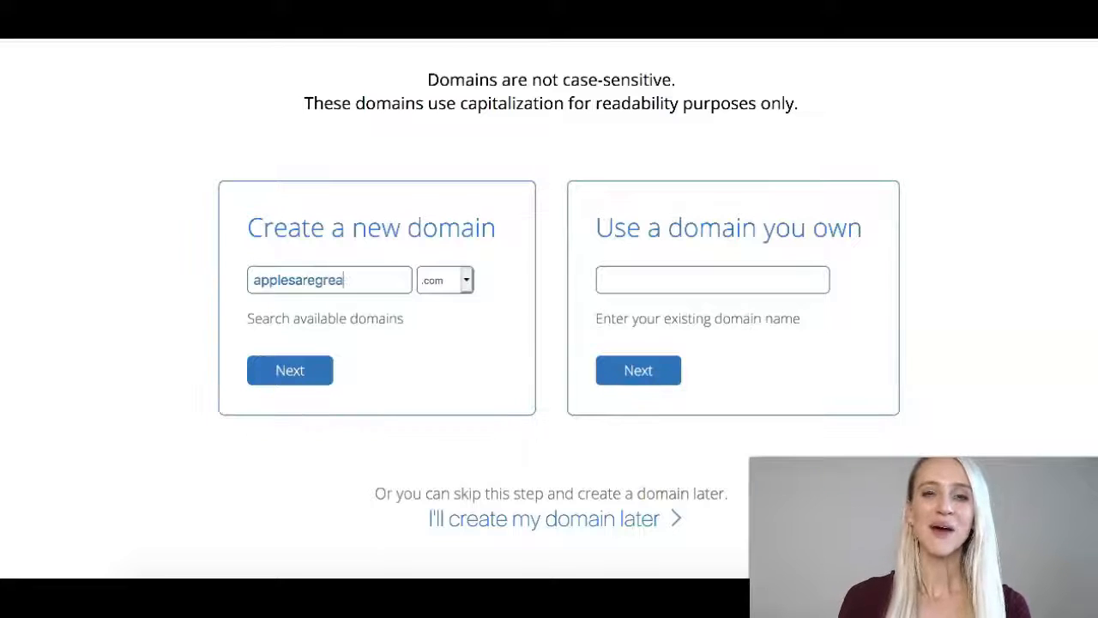
left_click(290, 370)
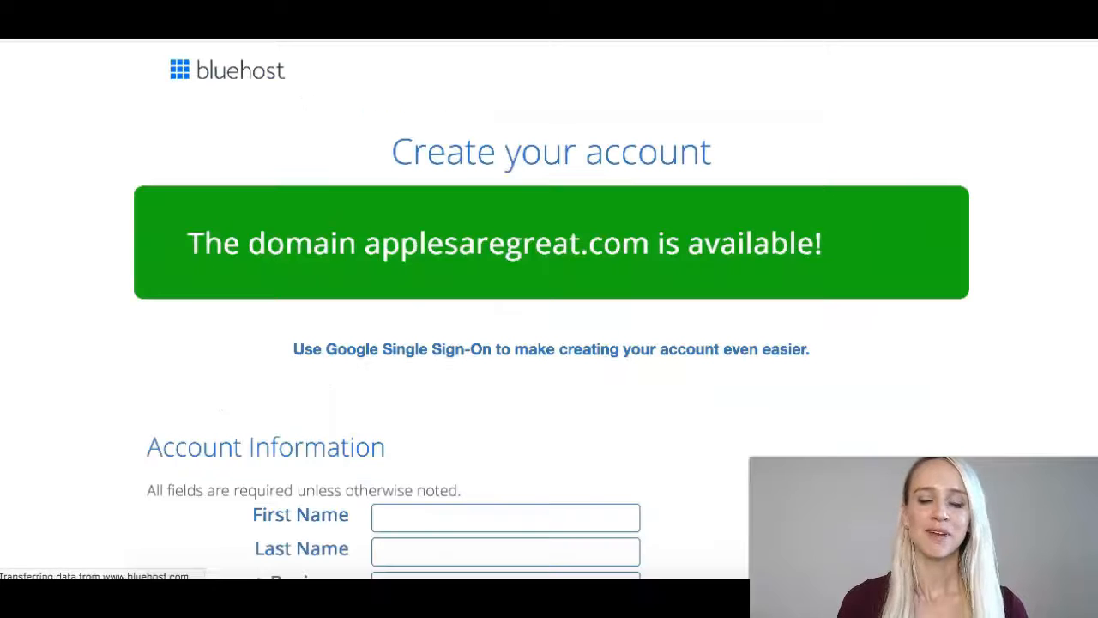
Tick the 'I have read and agree' checkbox at the bottom of the account form.
scroll(549, 309, "down", 3)
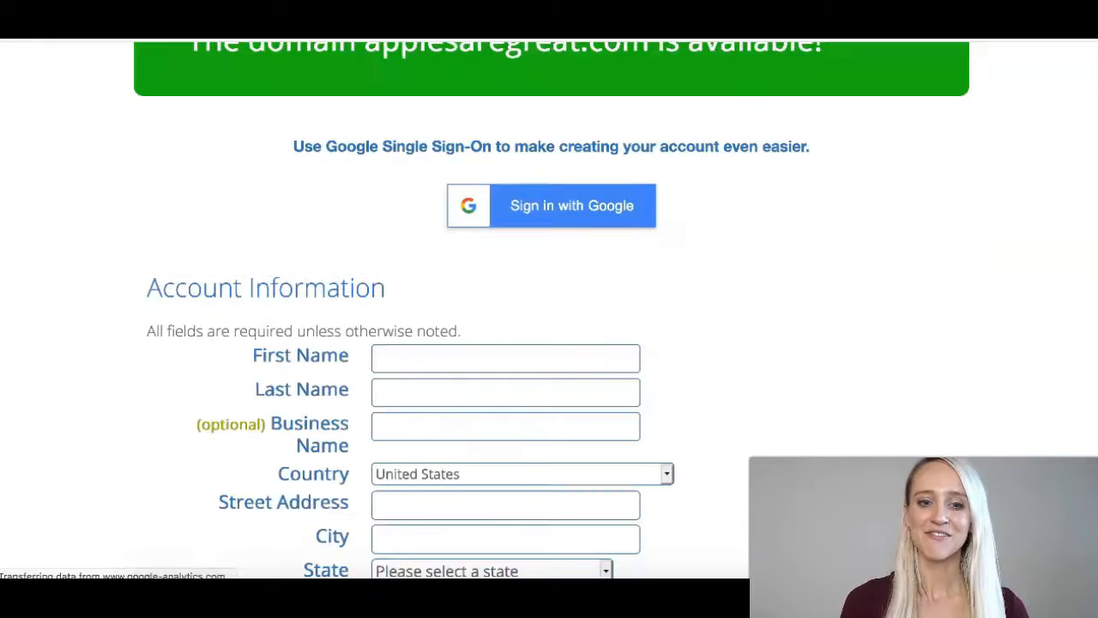
scroll(484, 319, "down", 2)
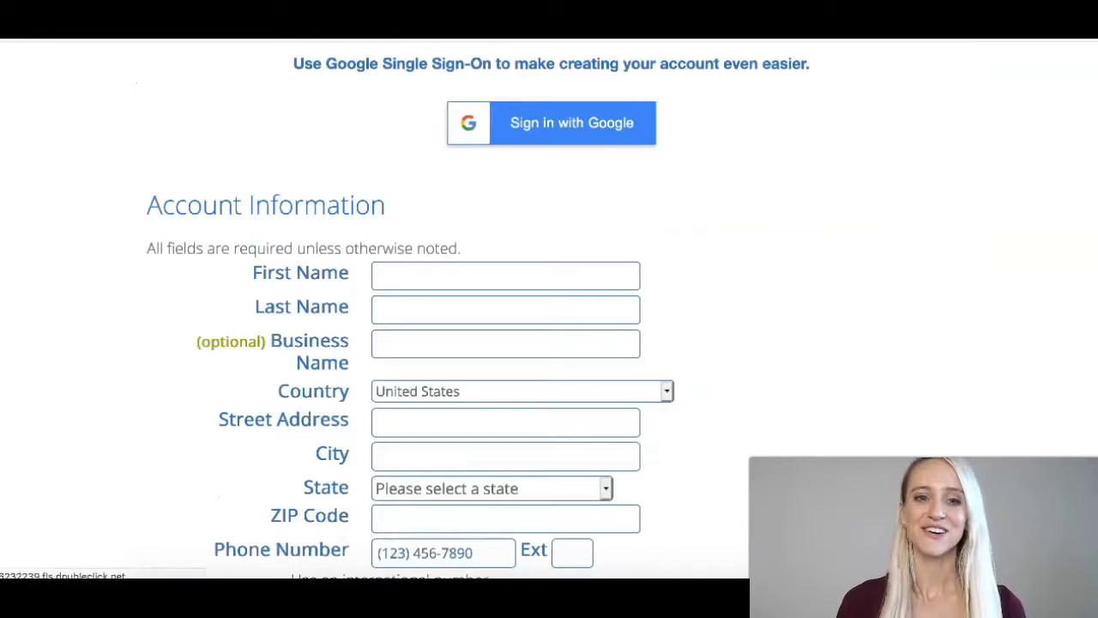
scroll(405, 318, "down", 3)
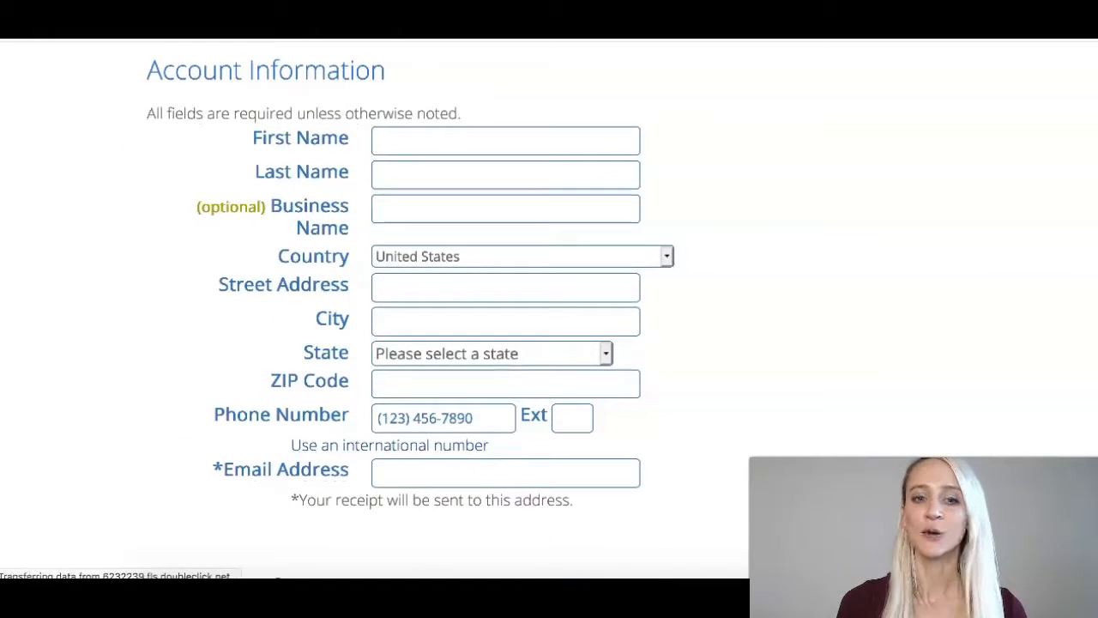
scroll(485, 318, "down", 4)
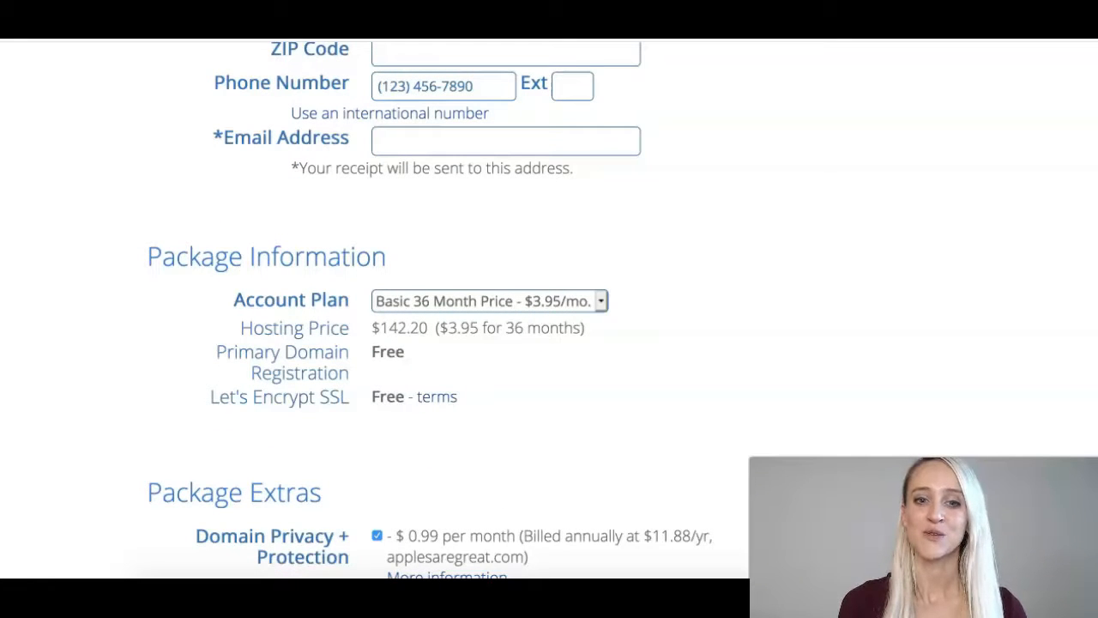
scroll(447, 309, "down", 10)
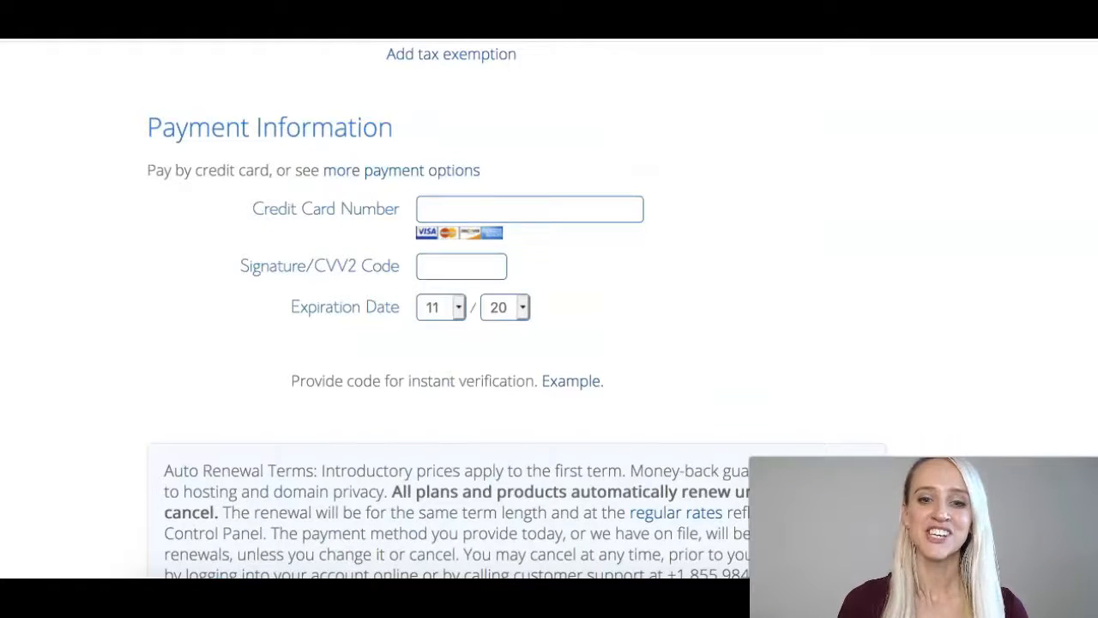
scroll(511, 308, "down", 2)
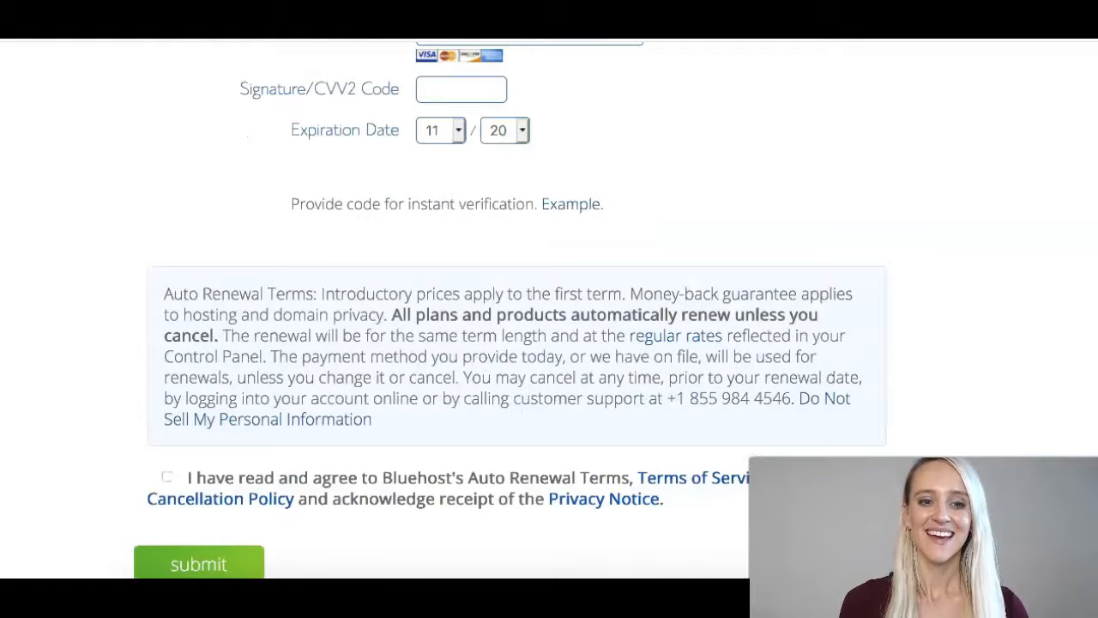
left_click(168, 477)
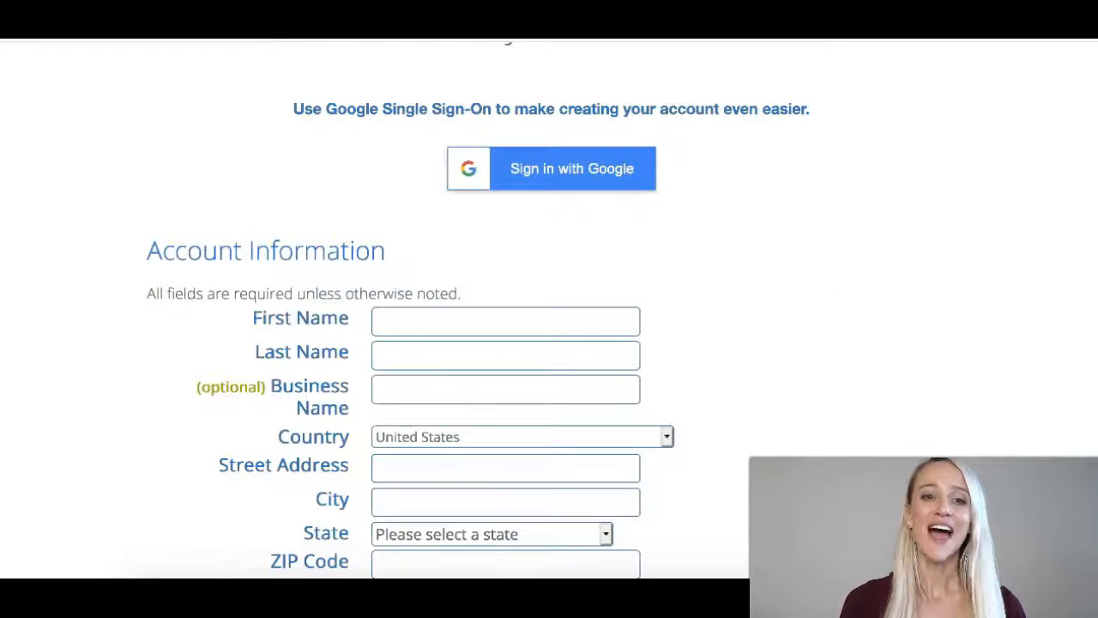
Agree to the terms at the bottom of the sign-up form to complete the $142.20 purchase.
scroll(478, 335, "down", 1)
scroll(412, 343, "down", 2)
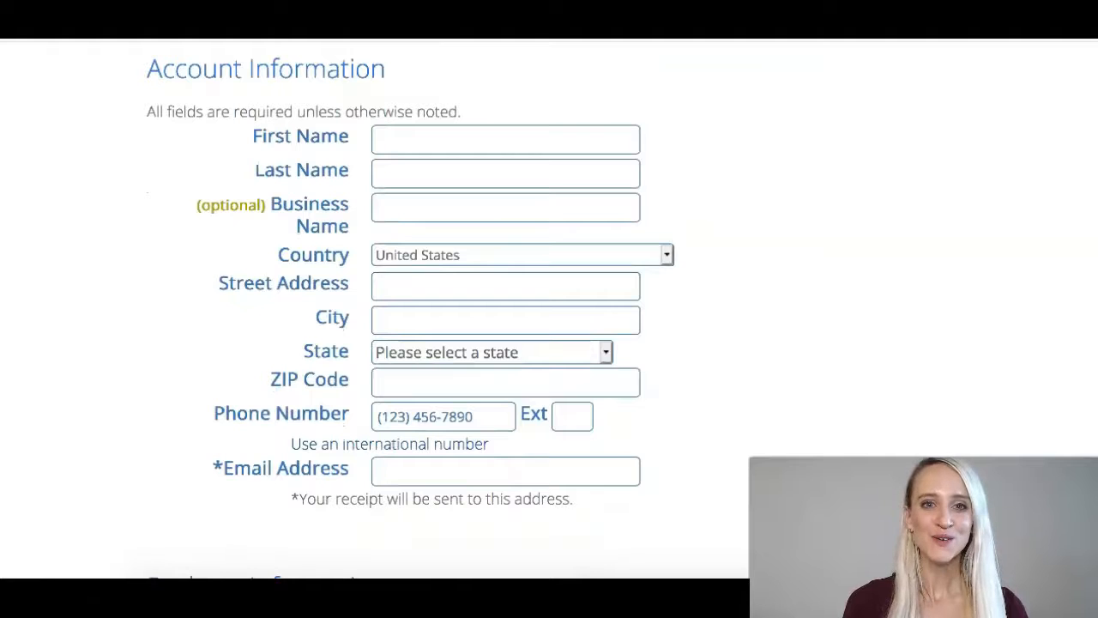
scroll(338, 317, "down", 1)
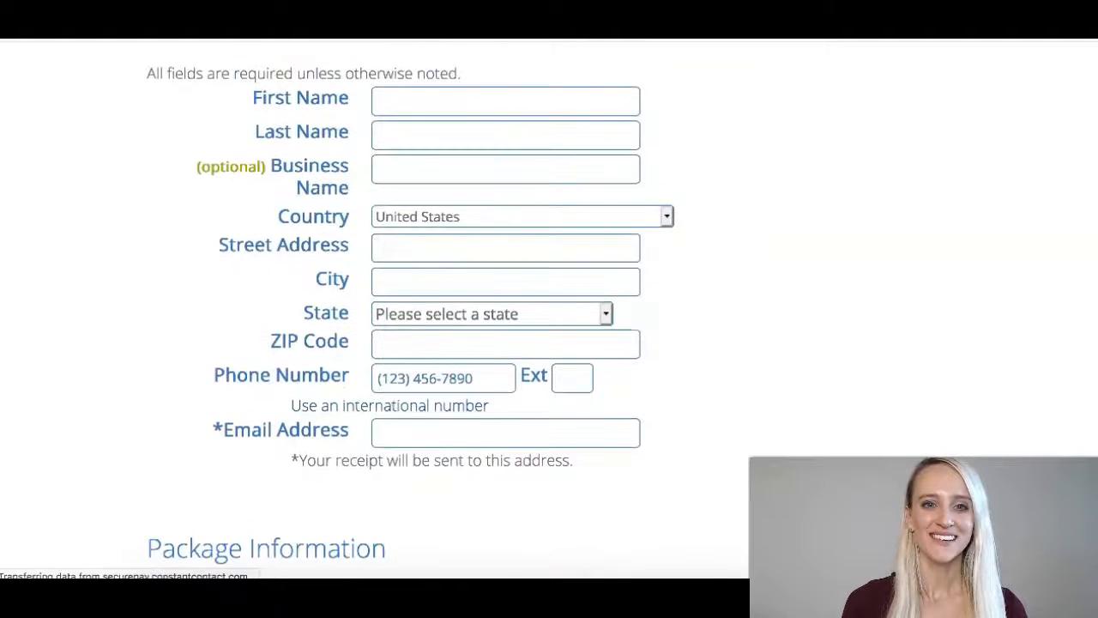
scroll(412, 343, "down", 3)
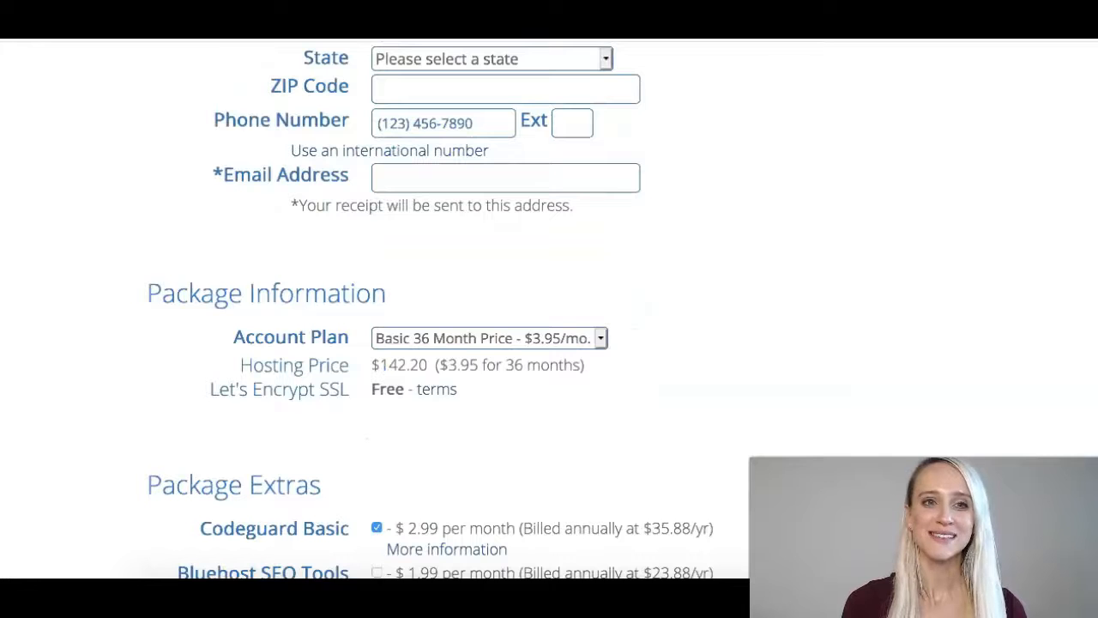
scroll(411, 344, "down", 4)
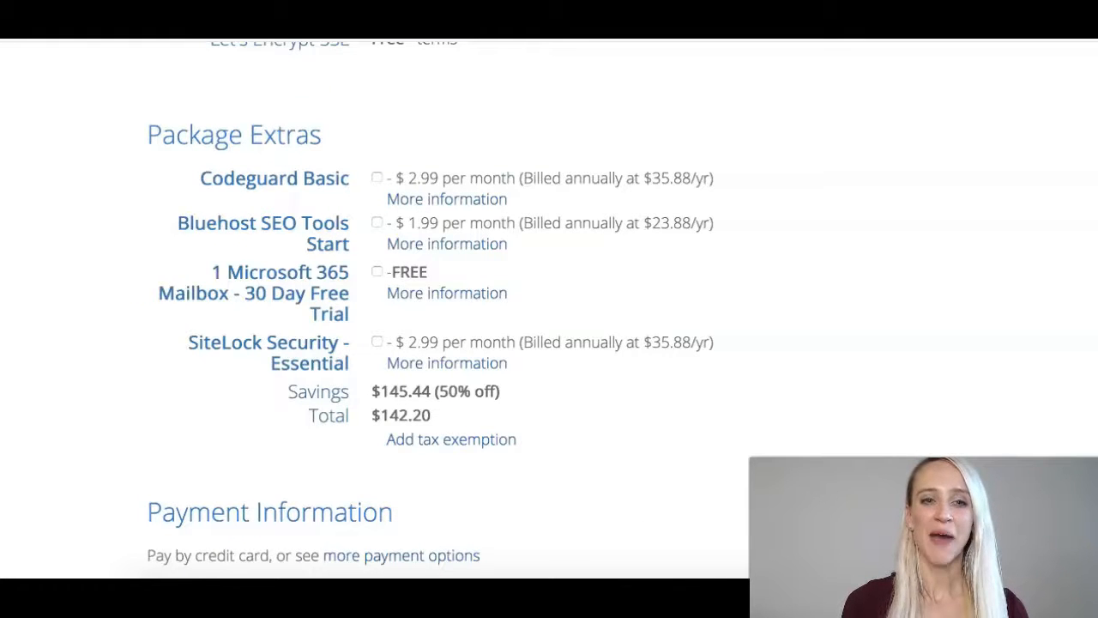
scroll(412, 343, "down", 4)
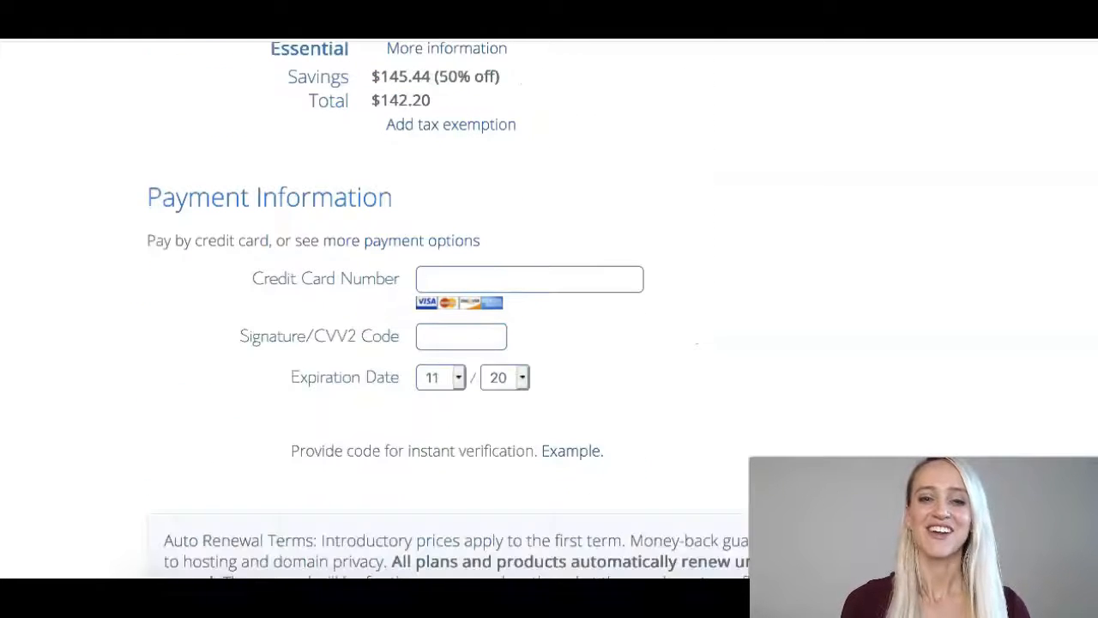
scroll(412, 344, "down", 1)
scroll(412, 343, "down", 3)
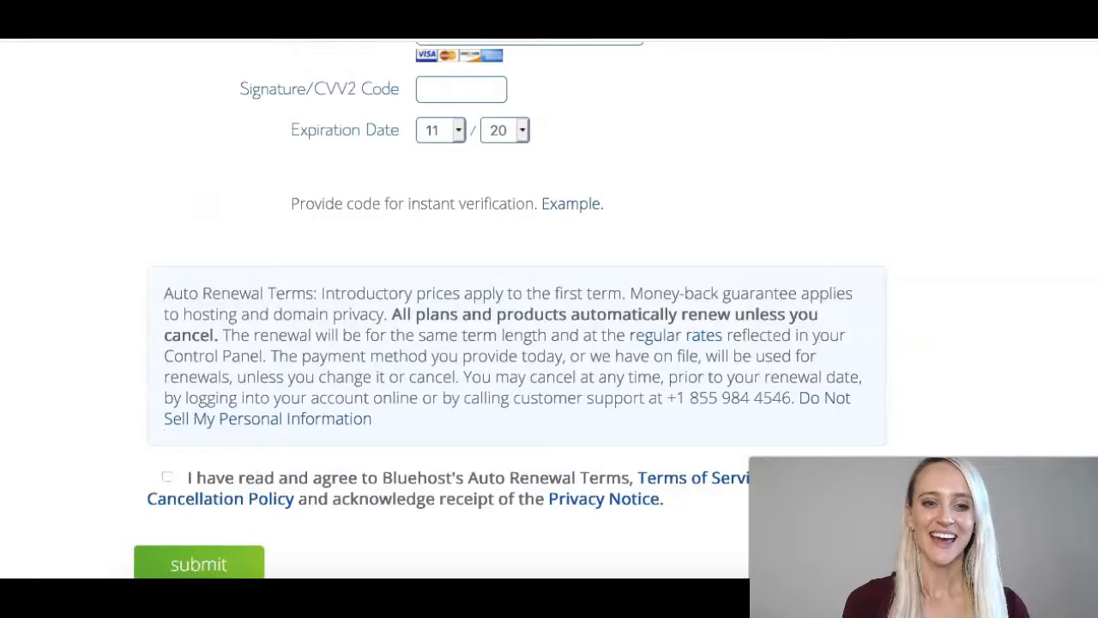
left_click(166, 478)
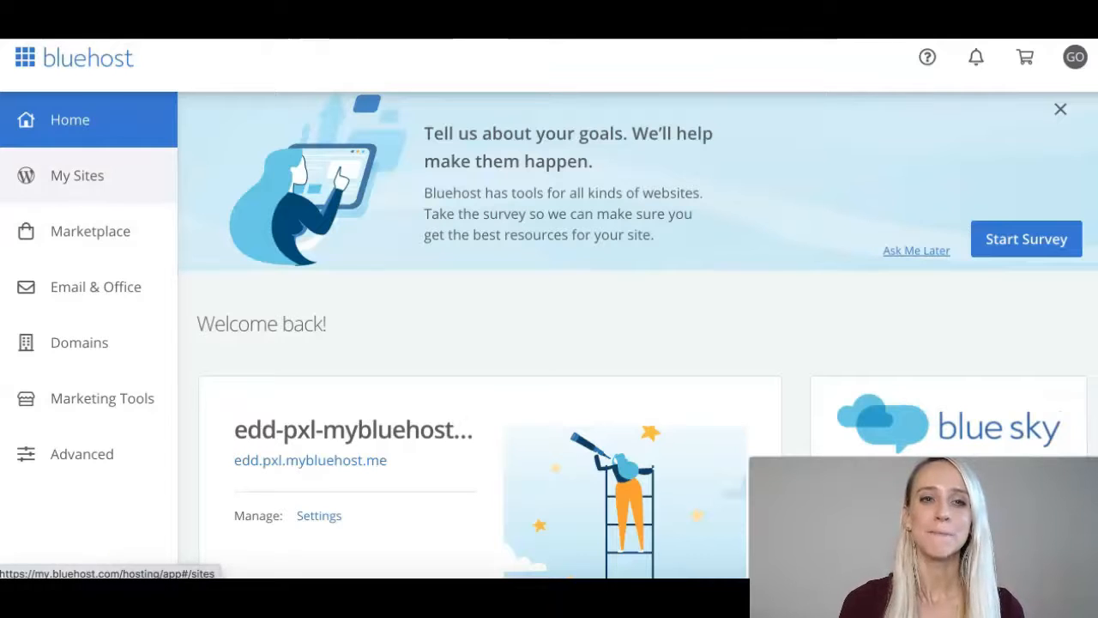
Open My Sites from the sidebar and scroll through the listed sites.
left_click(78, 175)
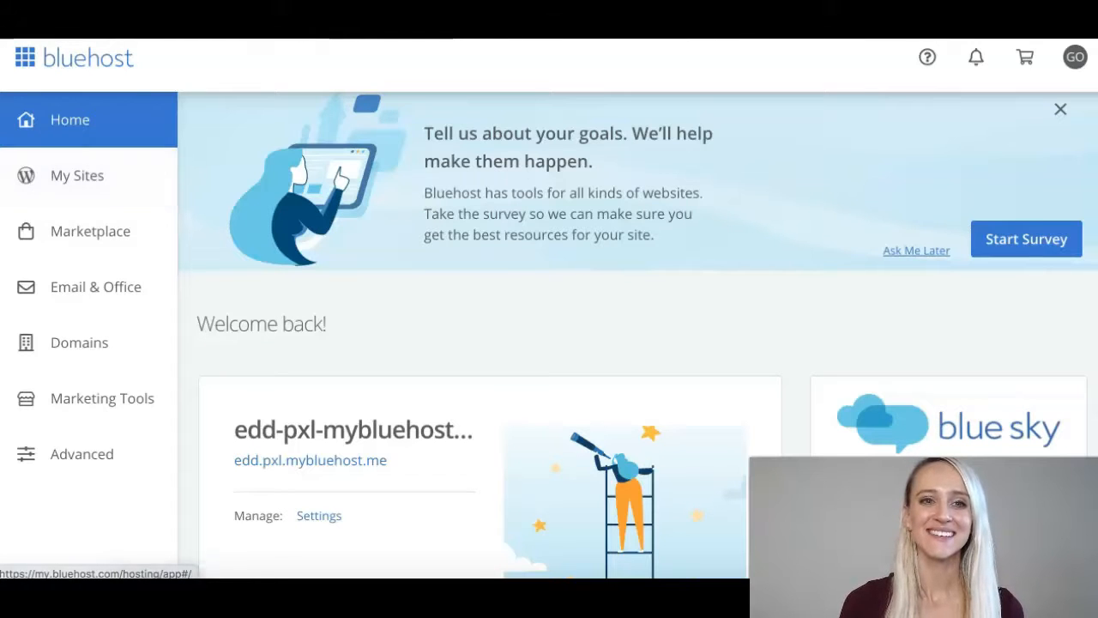
scroll(638, 335, "down", 1)
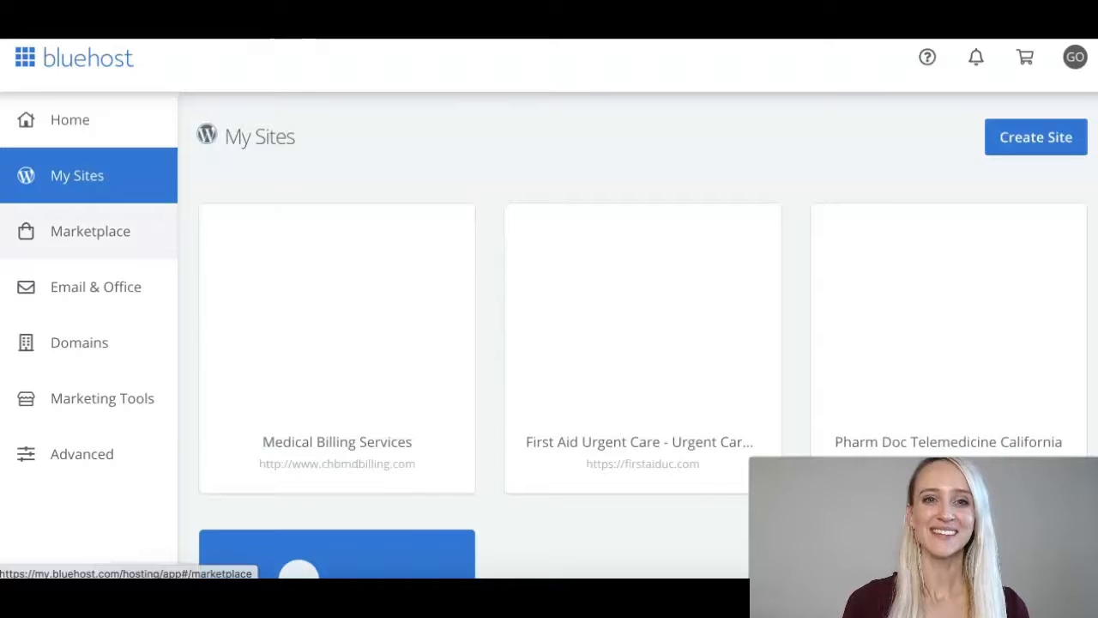
Open the Marketplace section and browse through its listed offerings.
left_click(90, 230)
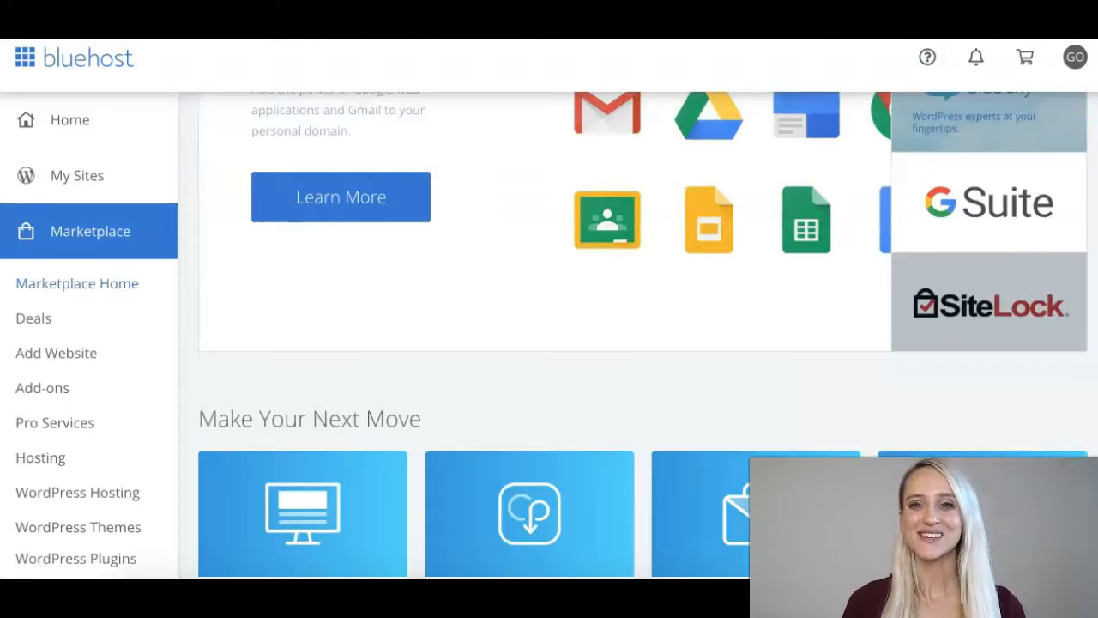
scroll(549, 334, "up", 2)
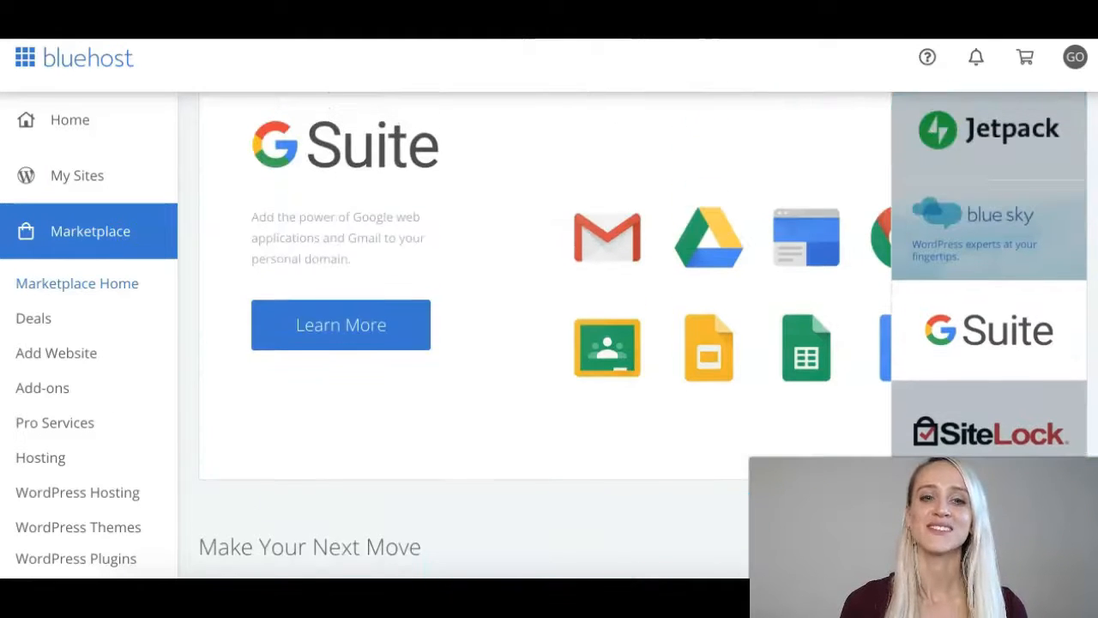
scroll(550, 334, "down", 4)
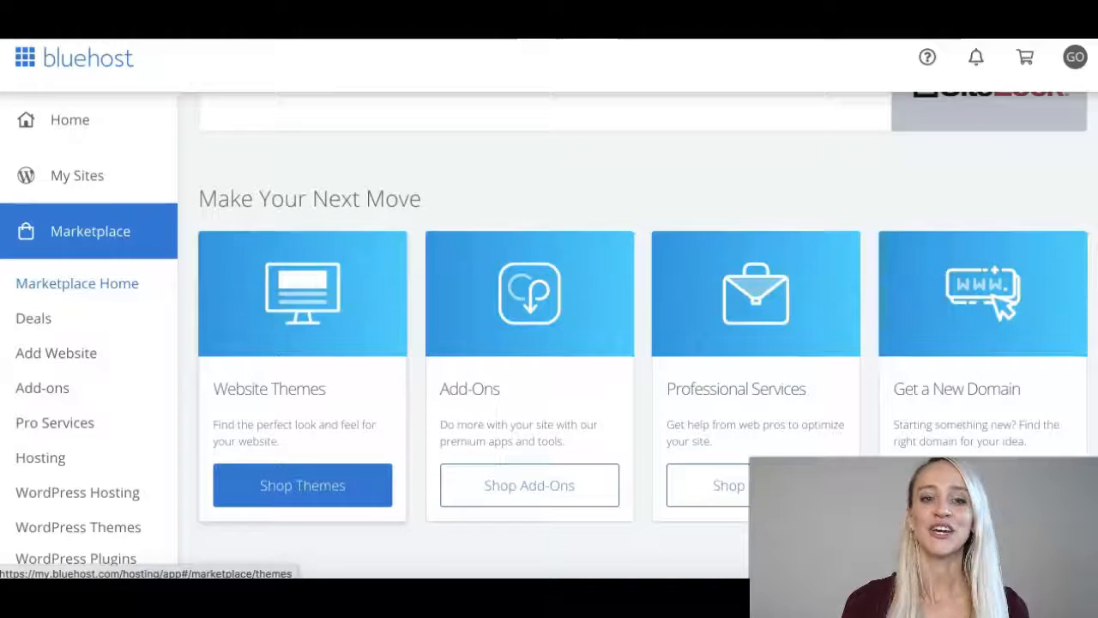
scroll(549, 335, "down", 1)
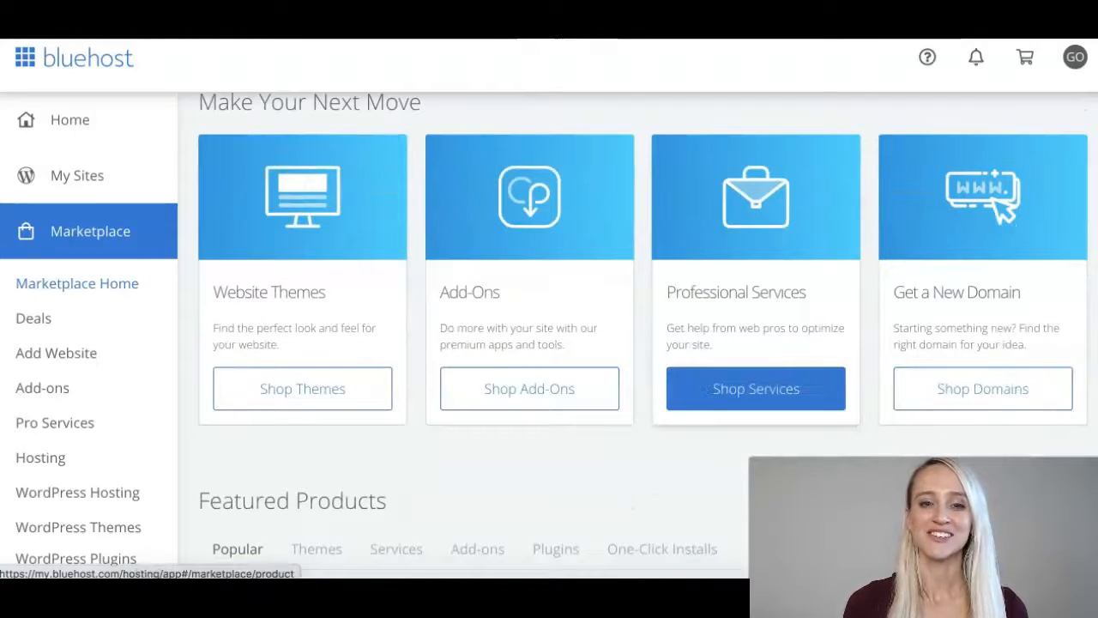
scroll(703, 389, "down", 4)
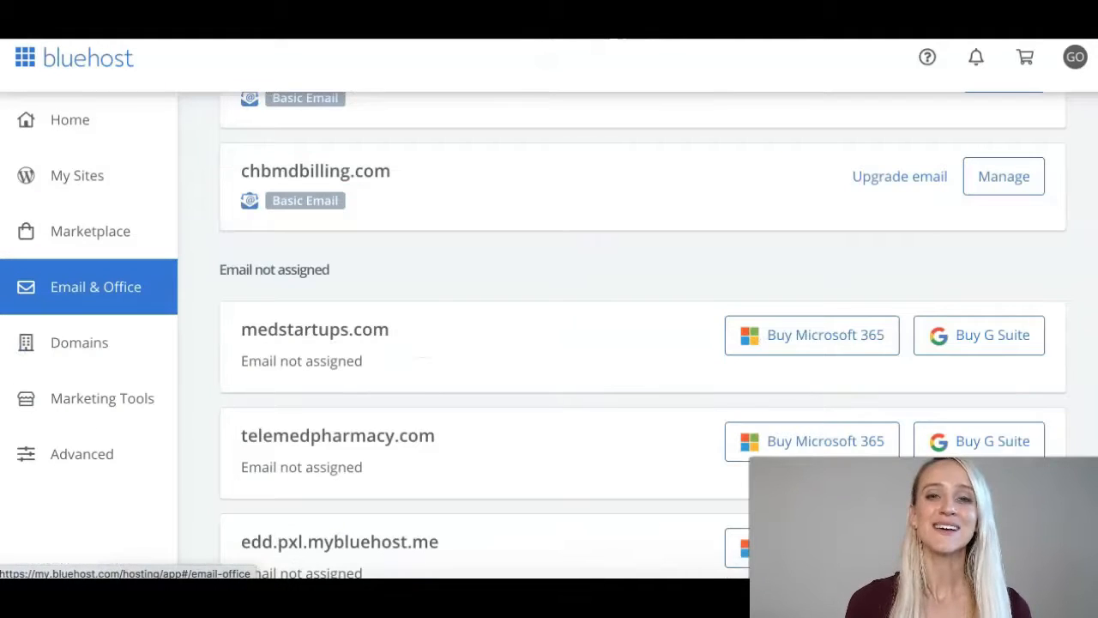
scroll(643, 337, "up", 1)
scroll(644, 337, "down", 2)
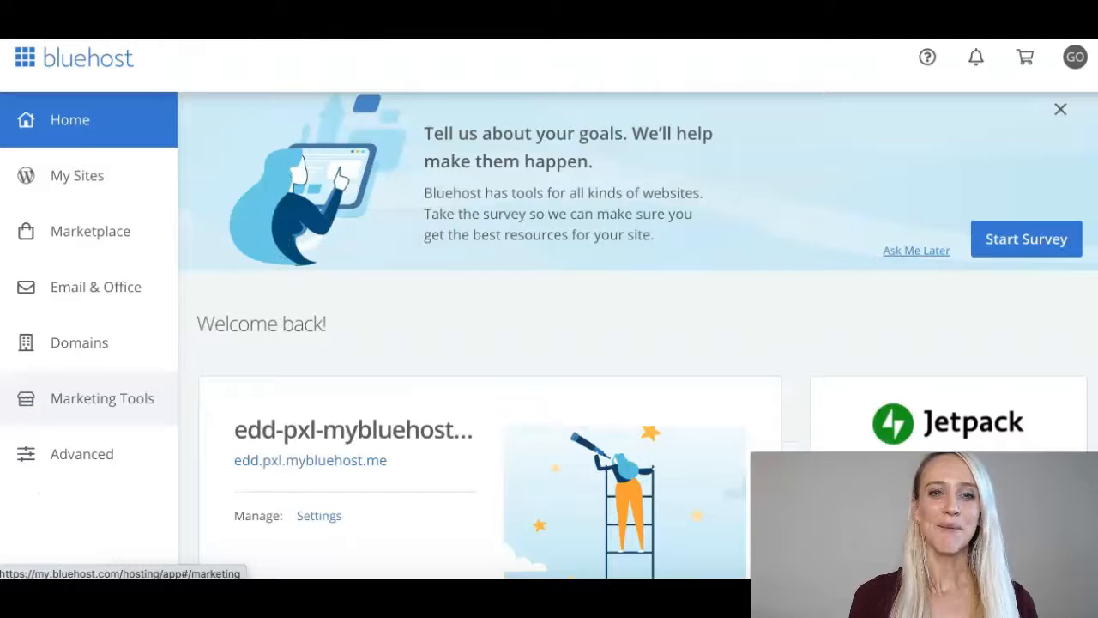
Open Marketing Tools from the sidebar and scroll through the page.
left_click(102, 398)
scroll(635, 343, "down", 3)
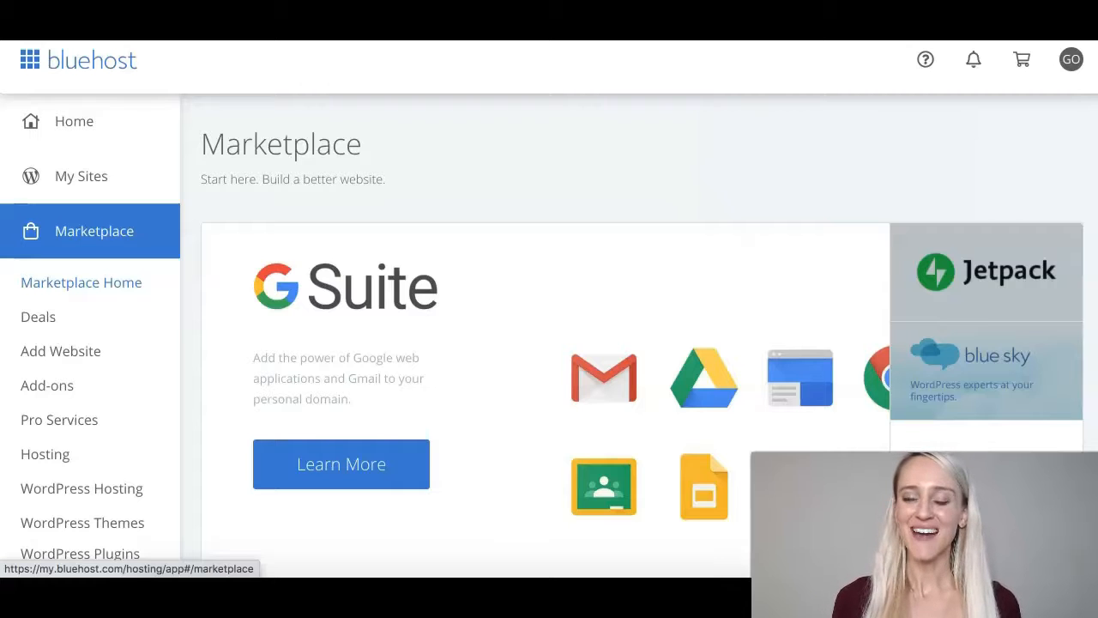
Under Featured Products, switch to One-Click Installs and install WordPress.
scroll(643, 335, "down", 10)
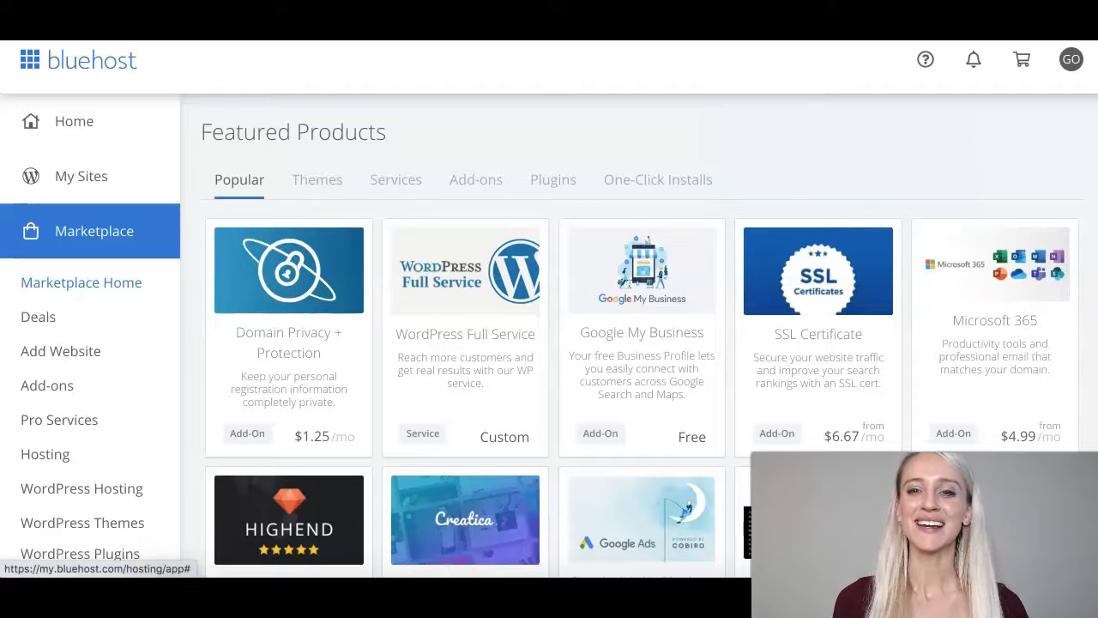
left_click(658, 181)
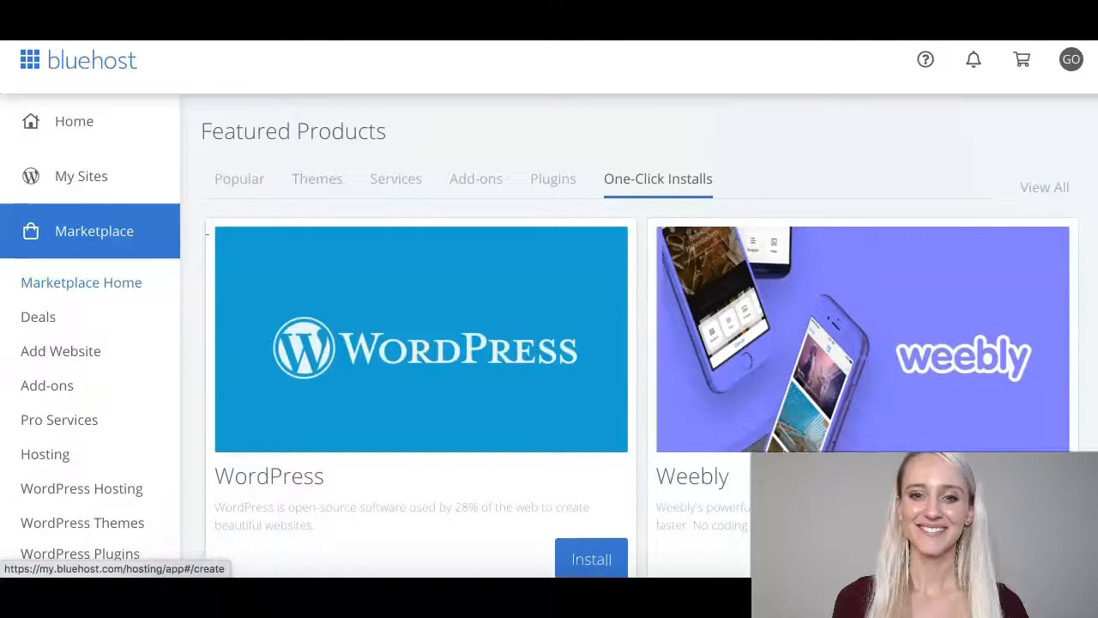
scroll(591, 556, "down", 2)
scroll(650, 350, "down", 2)
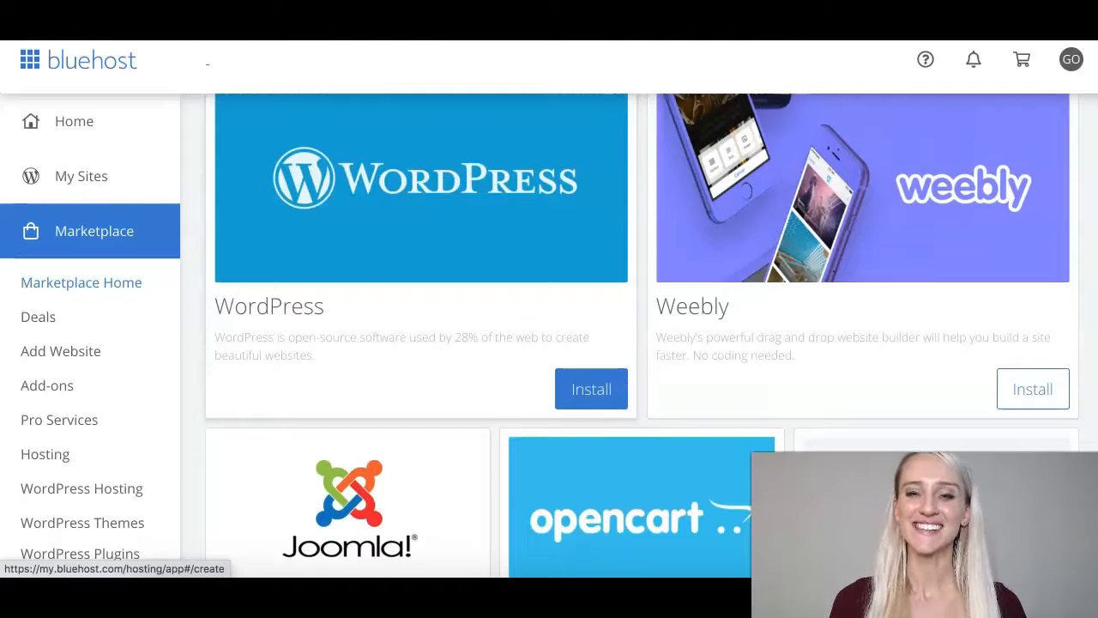
left_click(591, 388)
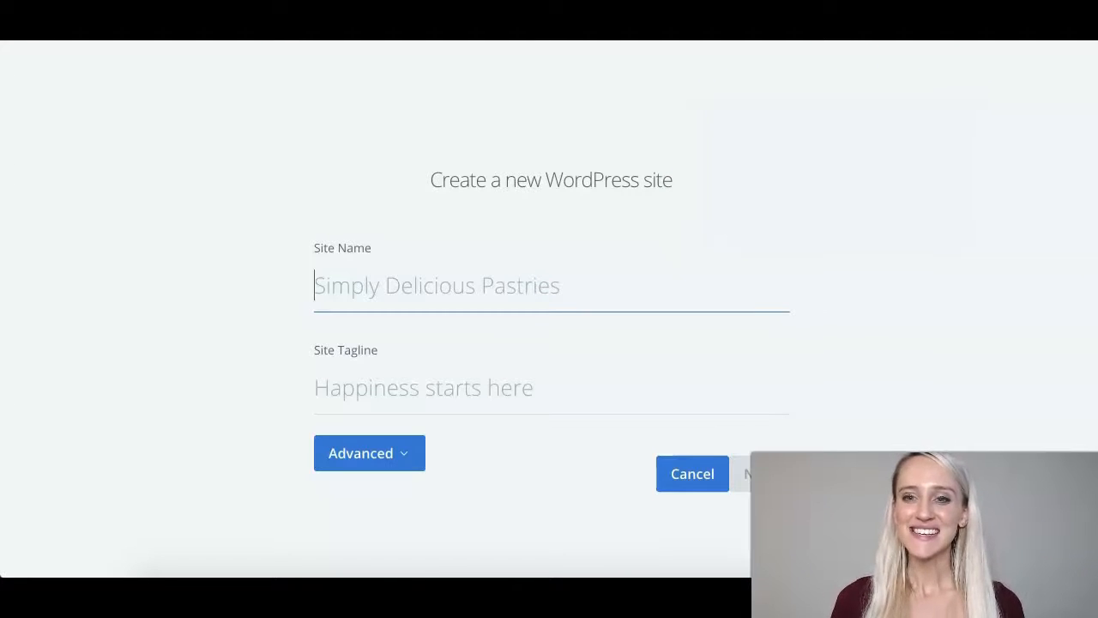
Enter the site name, continue, and choose telemedpharmacy.com from the Domain list.
type("Chelsea Royse")
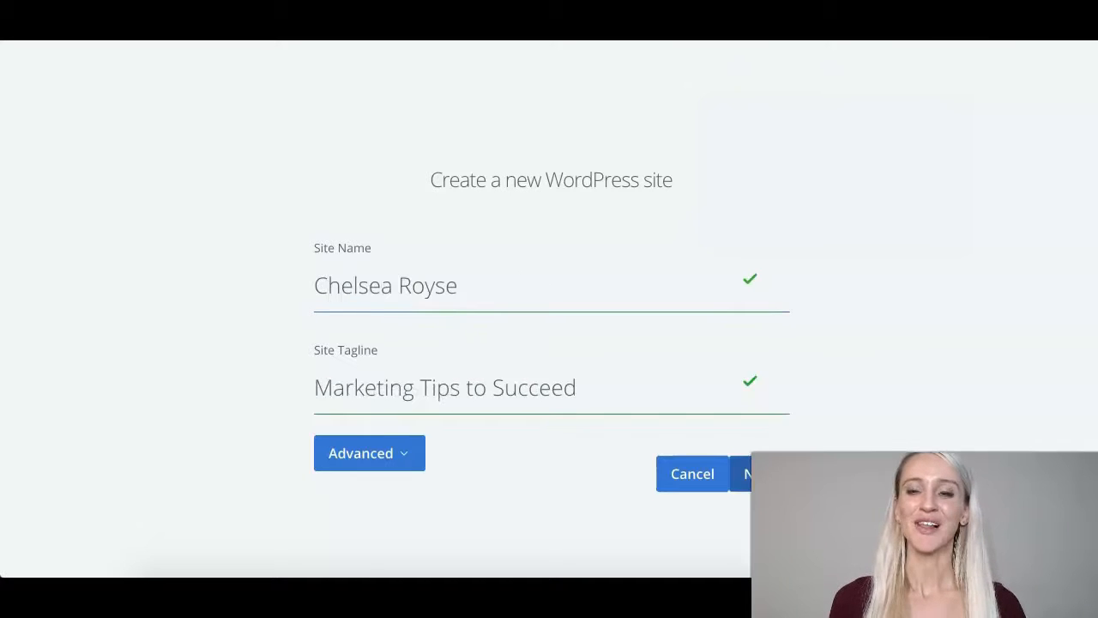
key("Return")
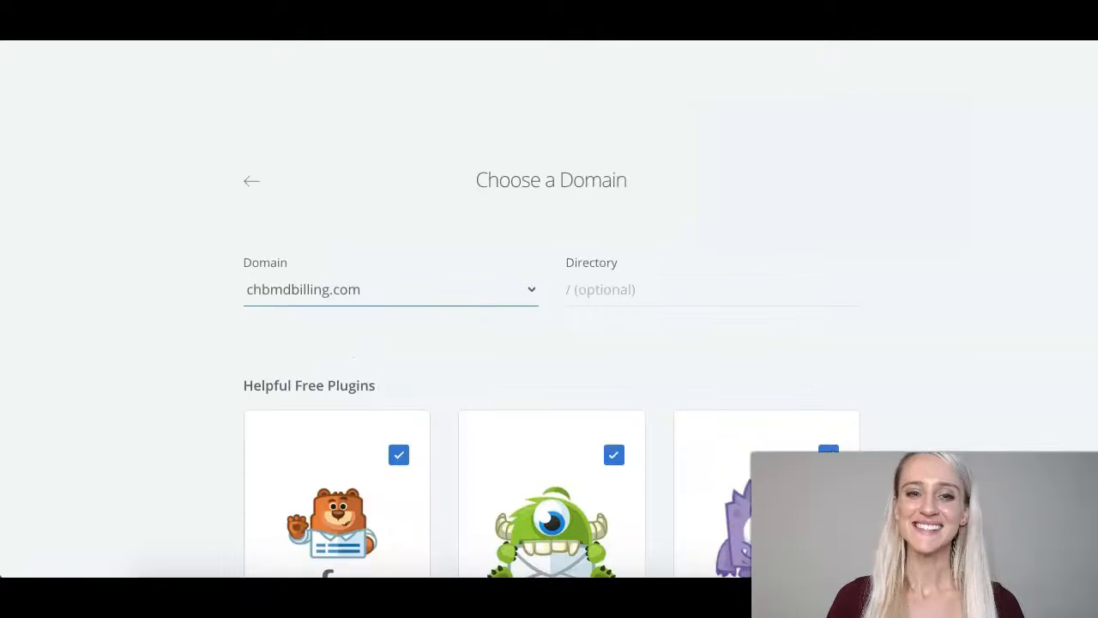
left_click(388, 292)
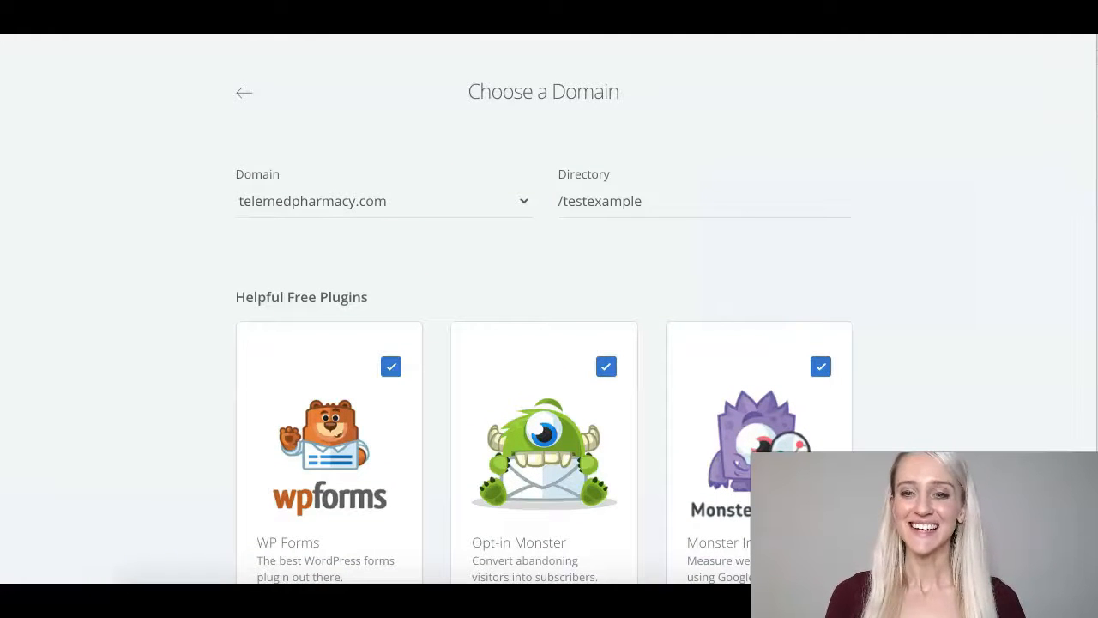
scroll(549, 309, "down", 2)
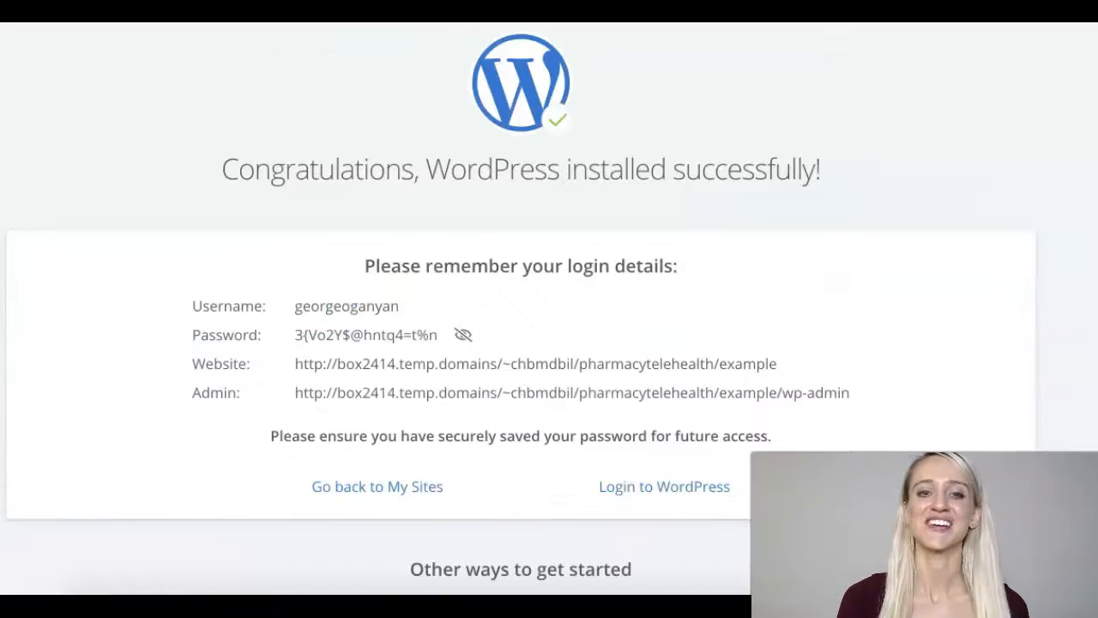
Scroll through the installation success page to review the new site's login details.
scroll(521, 309, "down", 1)
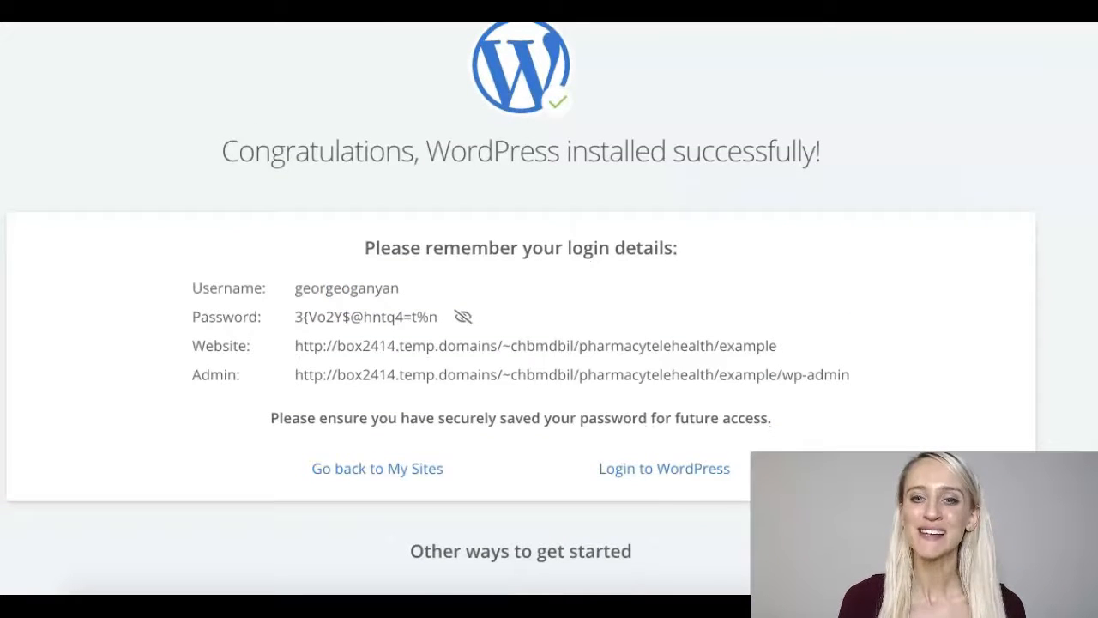
scroll(521, 309, "down", 2)
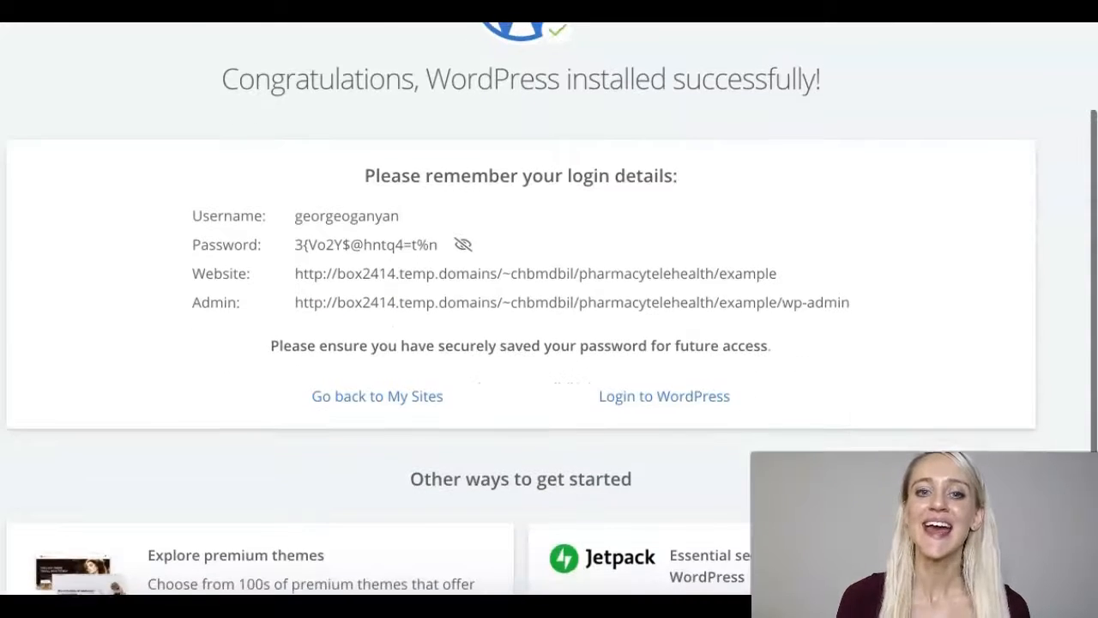
scroll(521, 309, "down", 2)
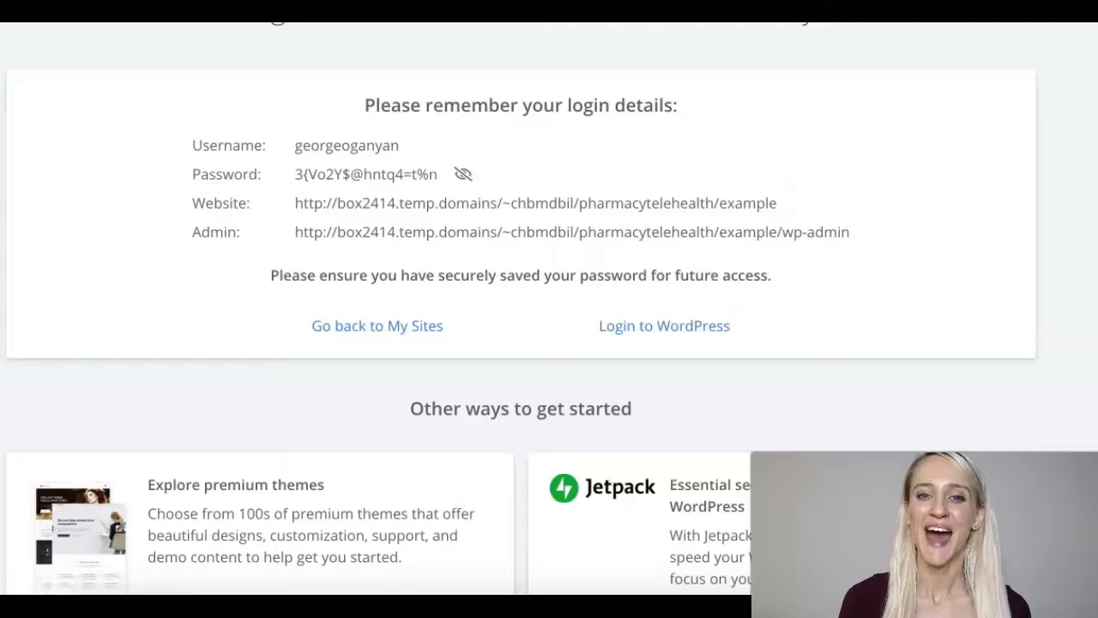
scroll(520, 326, "down", 1)
scroll(520, 309, "up", 5)
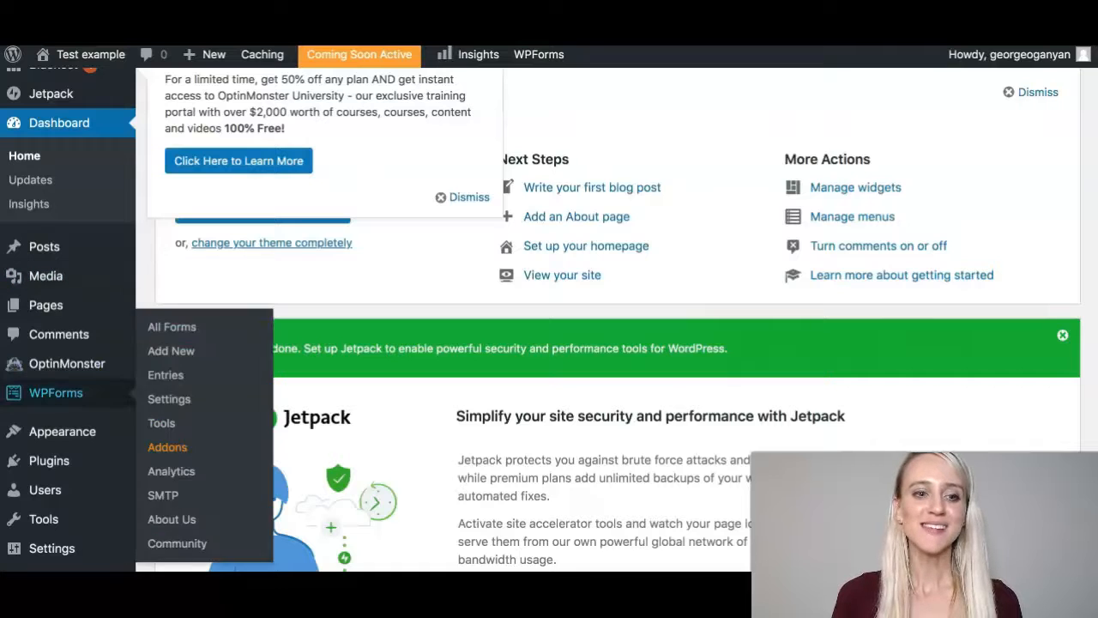
Go to the Themes page under Appearance in the WordPress admin sidebar.
mouse_move(61, 431)
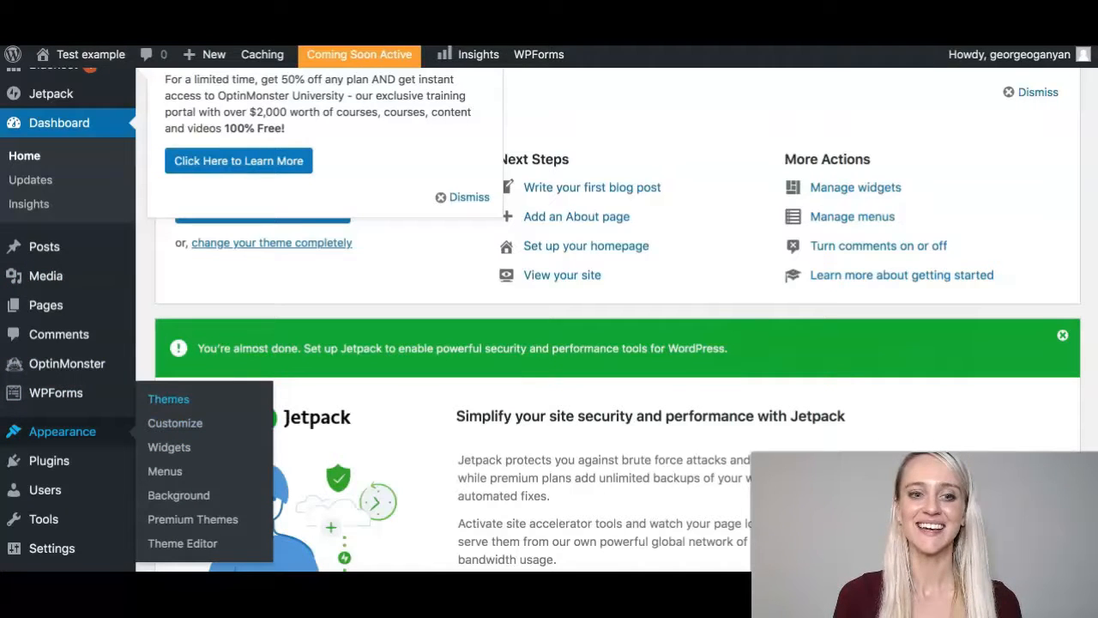
left_click(168, 399)
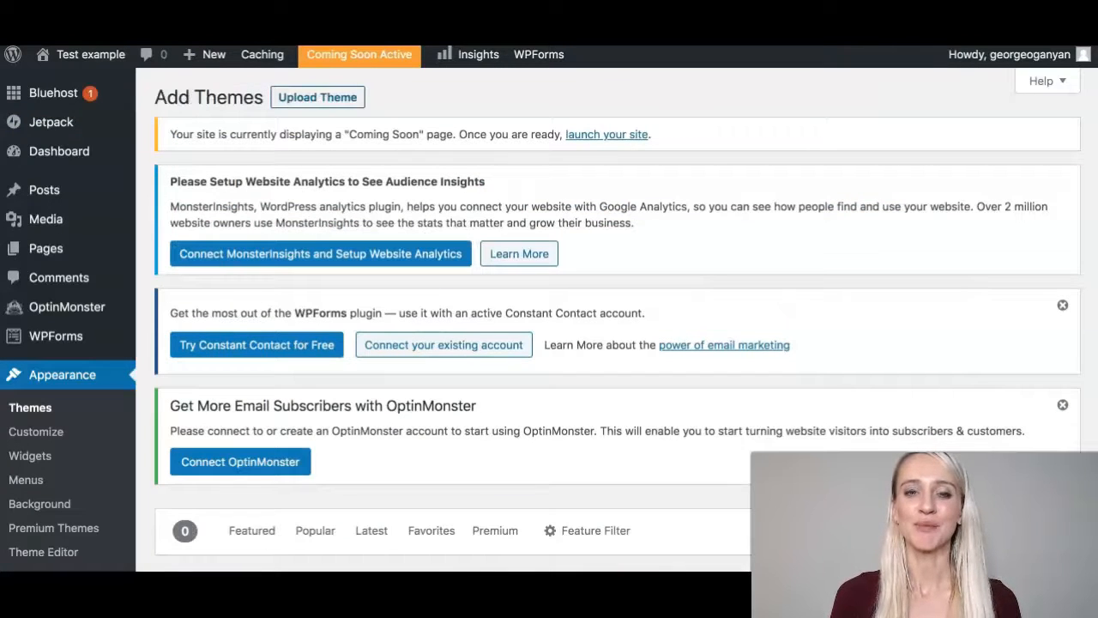
Attach the theme .zip file to the Upload Theme form, ready to install.
left_click(317, 96)
scroll(617, 319, "down", 2)
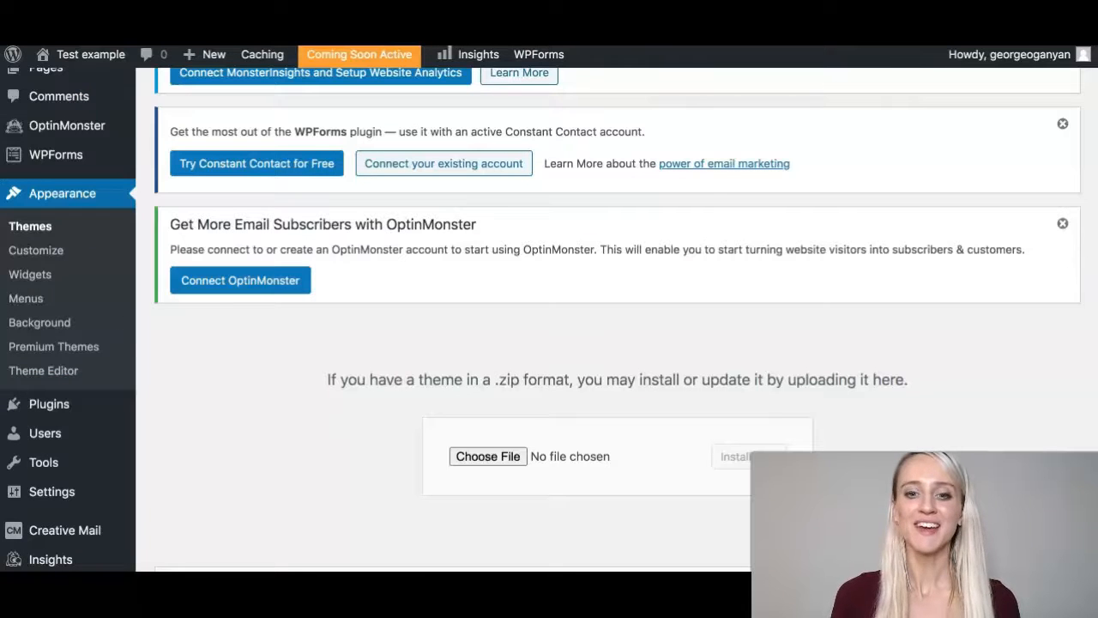
scroll(617, 319, "down", 1)
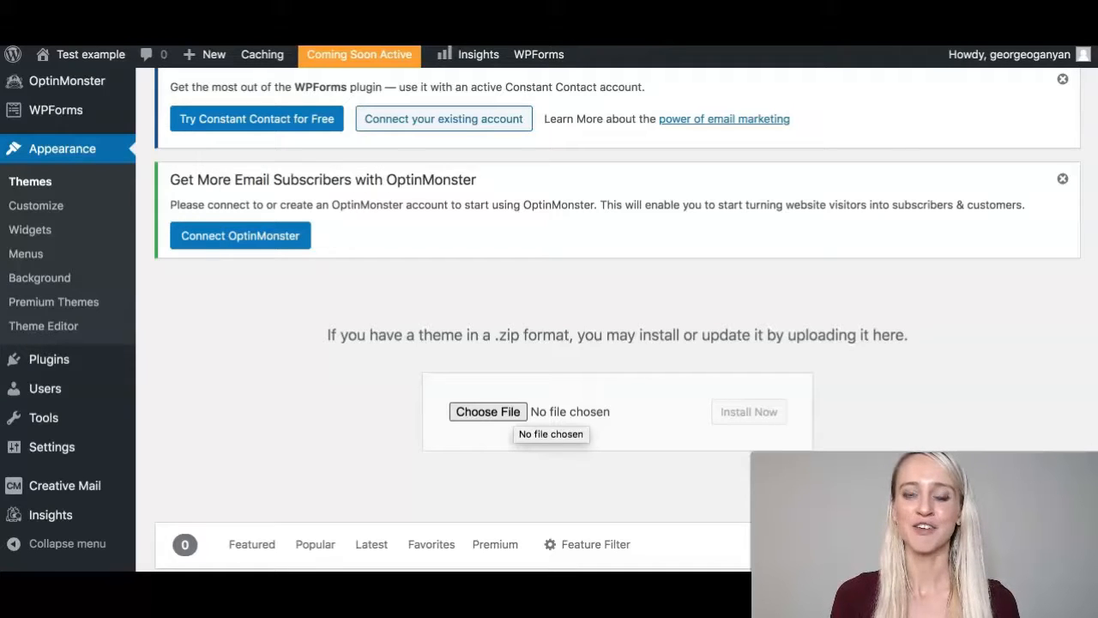
left_click(512, 413)
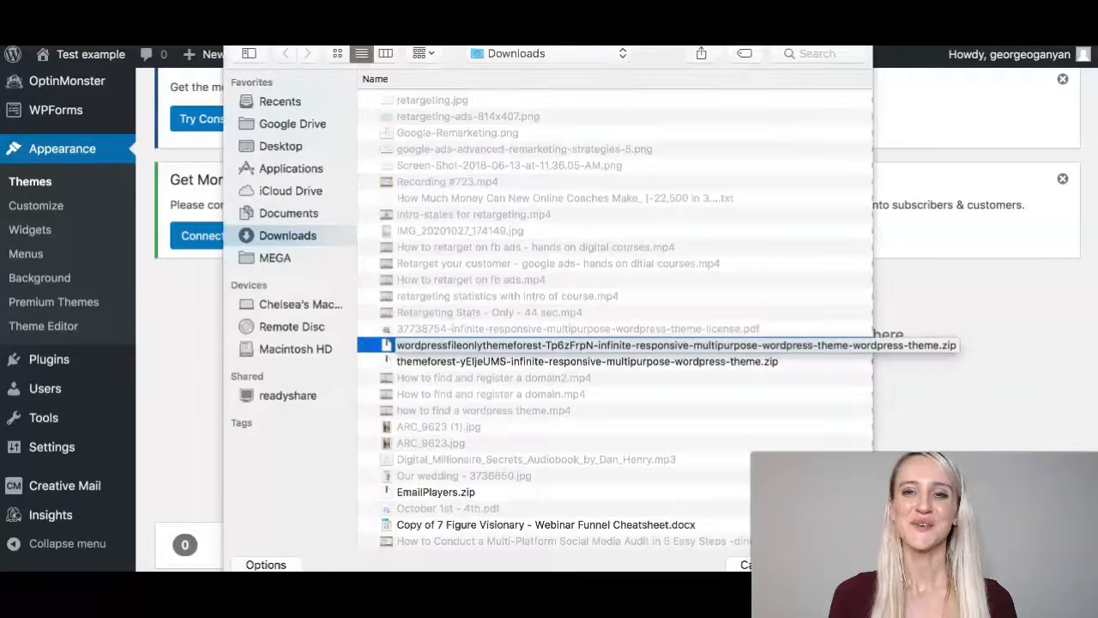
double_click(515, 345)
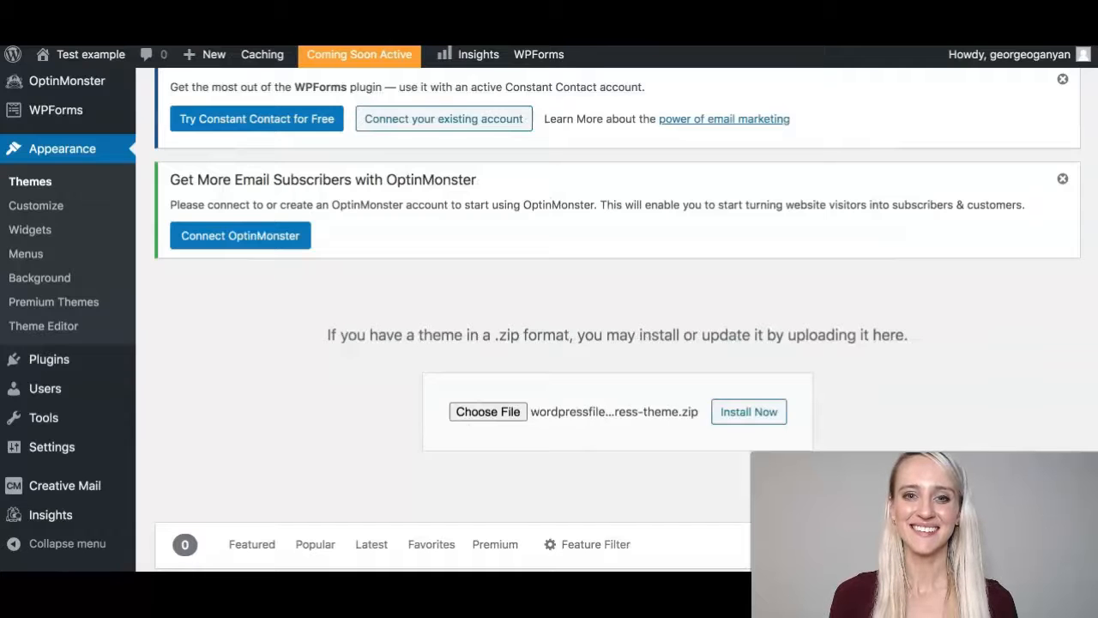
scroll(549, 326, "down", 2)
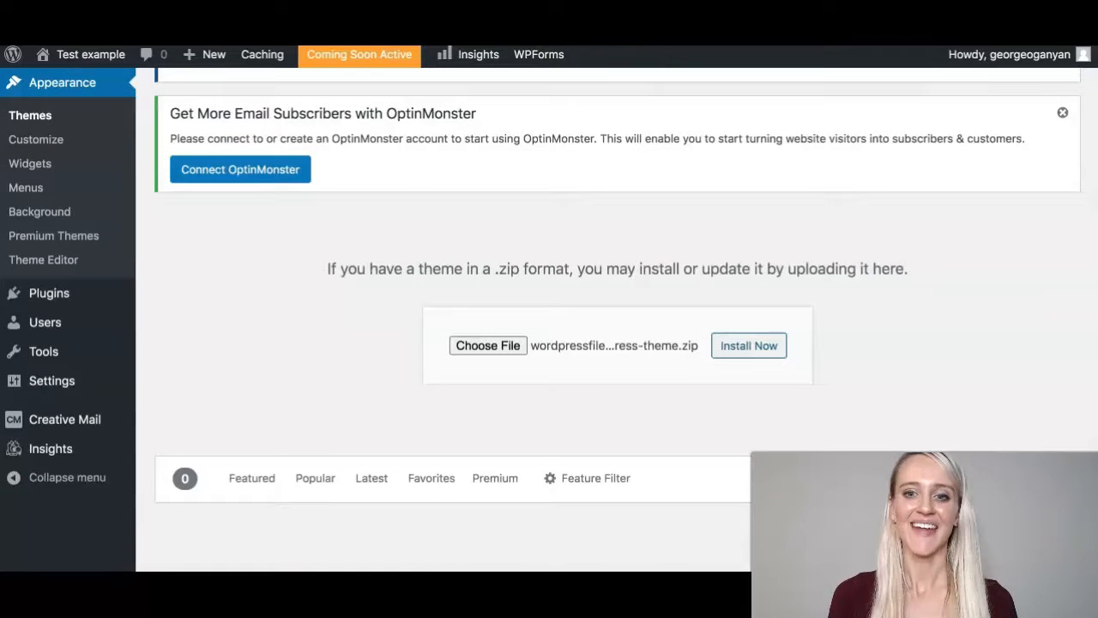
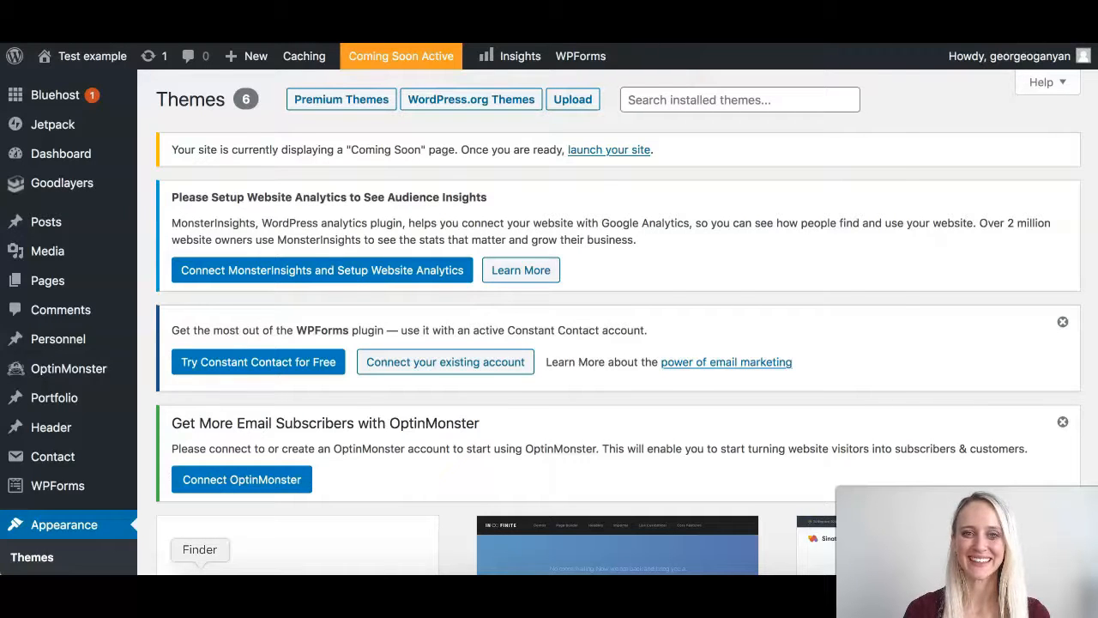
Extract the ThemeForest theme archive in Finder's Downloads and locate infinite.zip (19.3 MB).
left_click(200, 590)
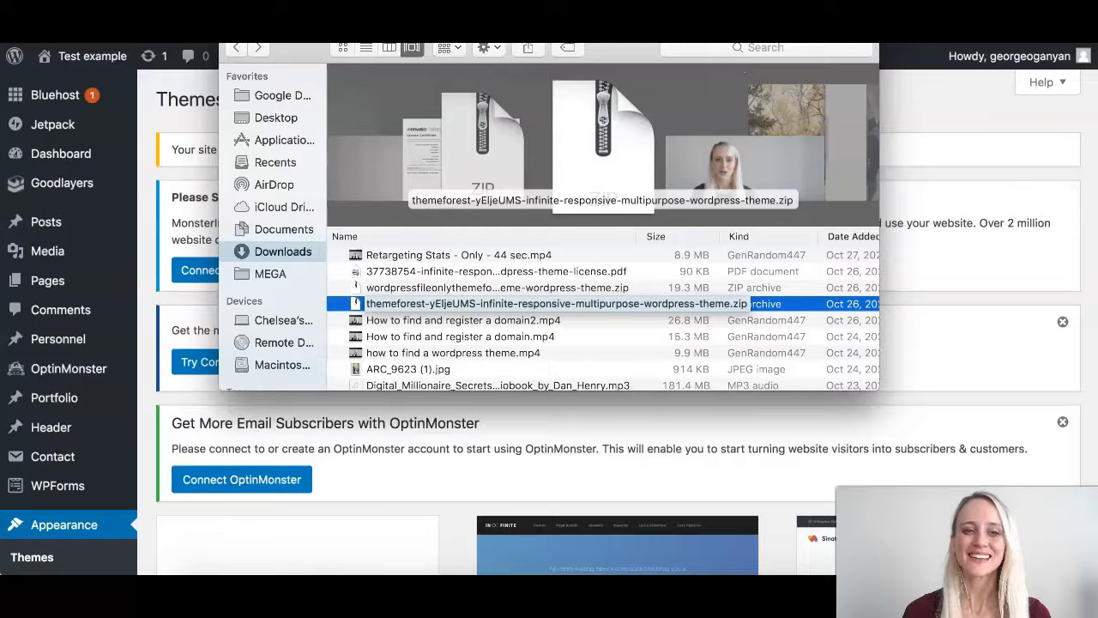
double_click(603, 146)
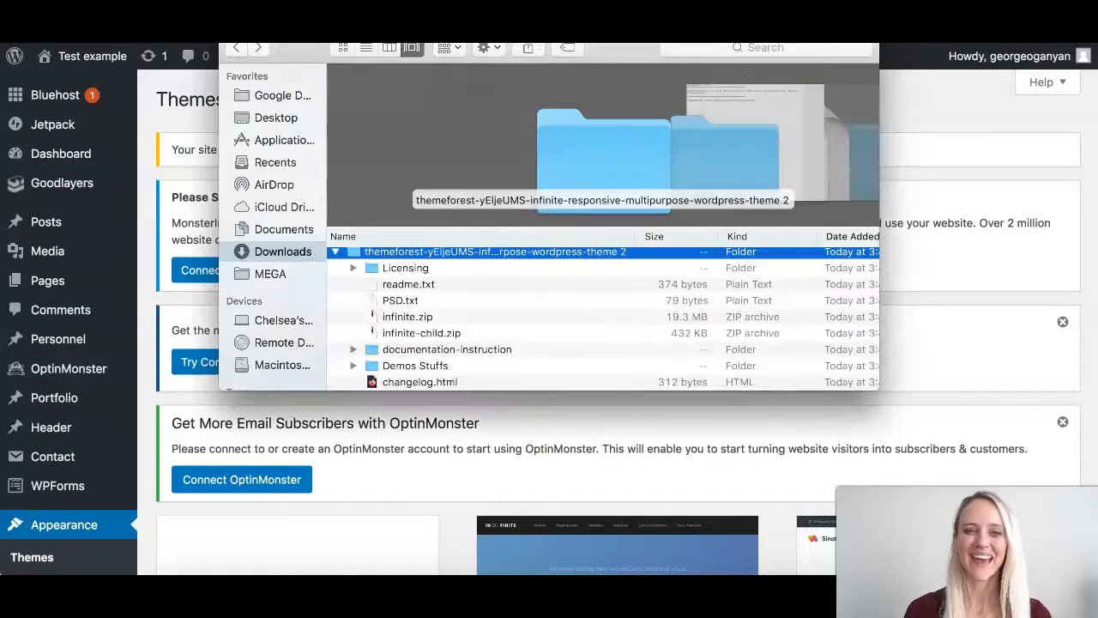
scroll(605, 318, "down", 3)
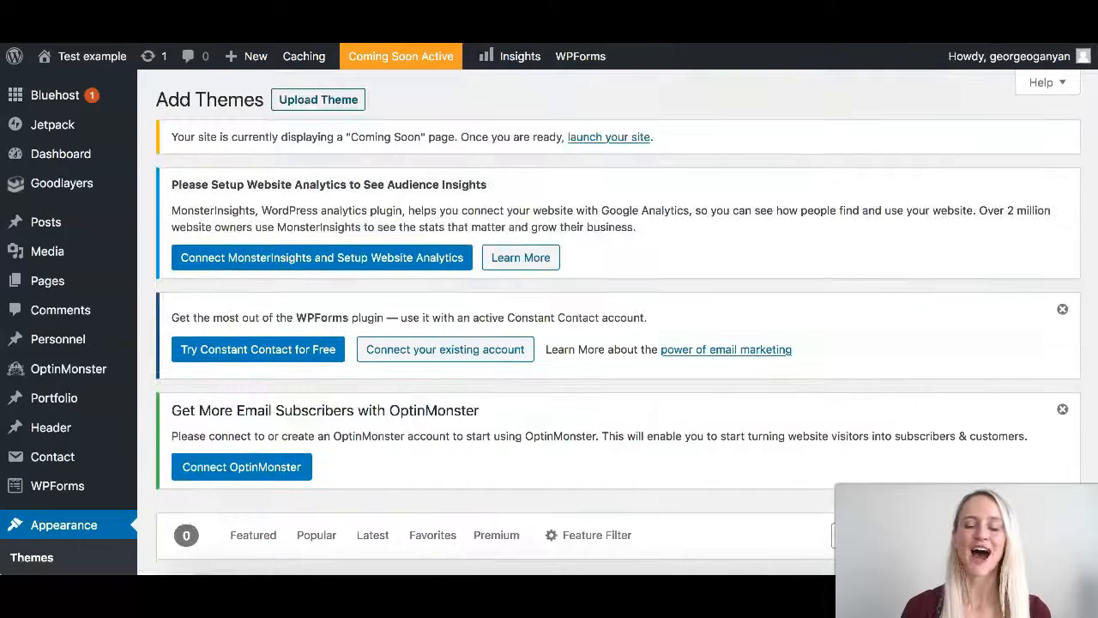
Choose infinite-child.zip from the extracted theme folder in Downloads as the theme to upload.
left_click(319, 99)
scroll(617, 322, "down", 4)
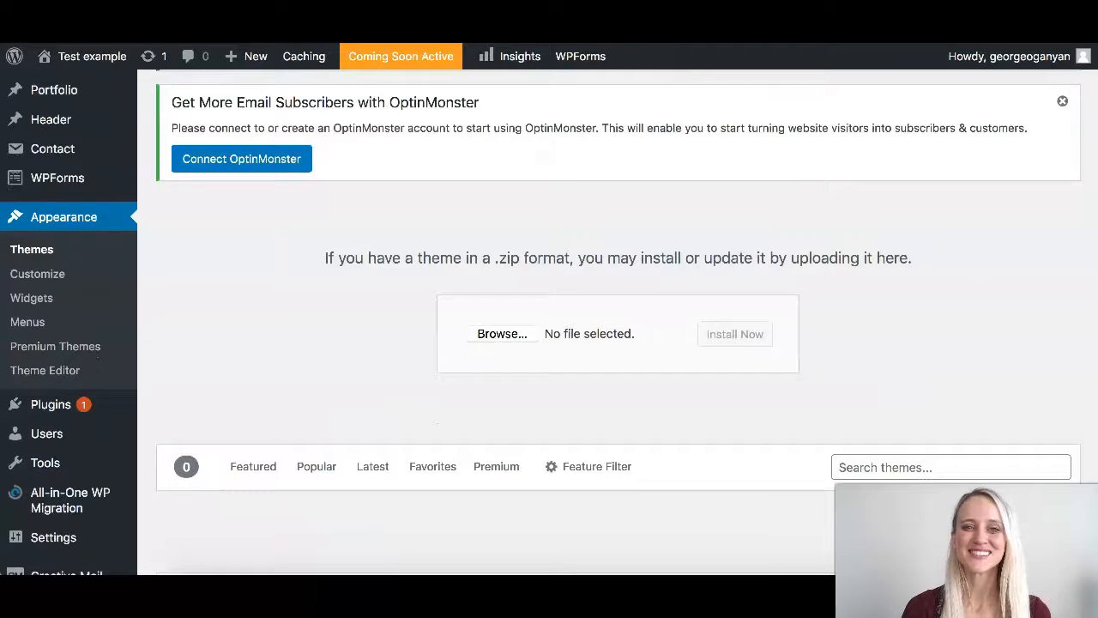
left_click(502, 334)
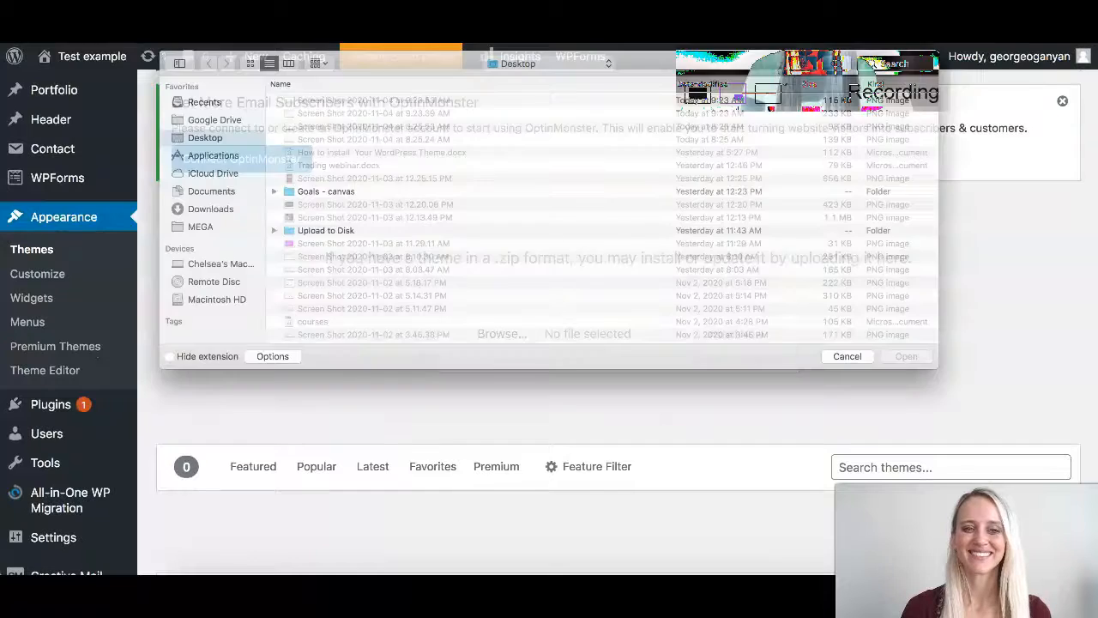
left_click(126, 208)
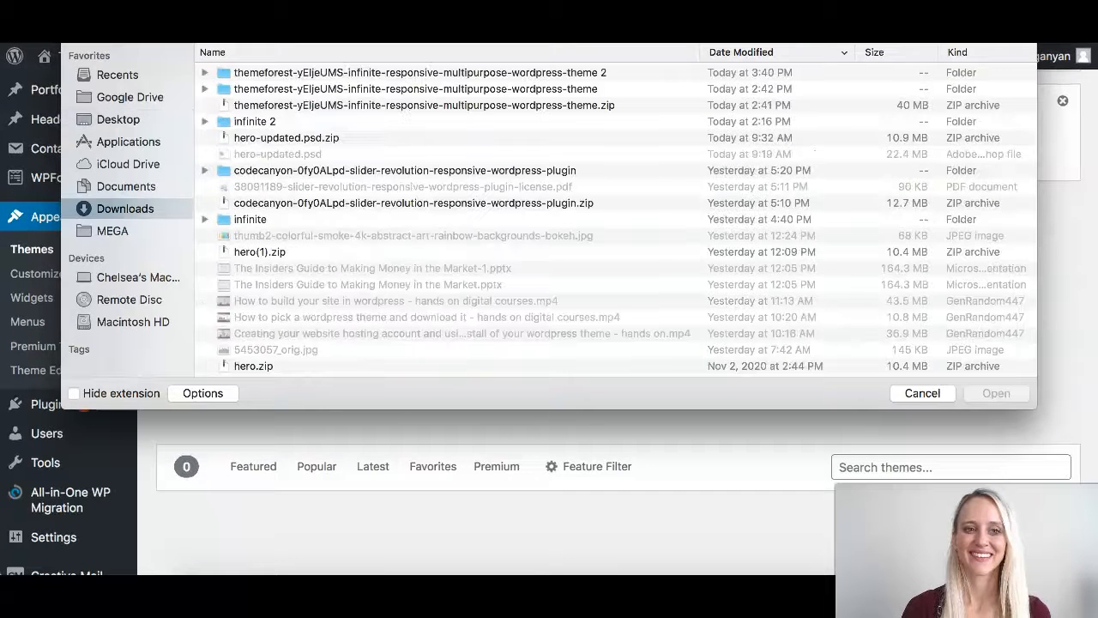
double_click(419, 73)
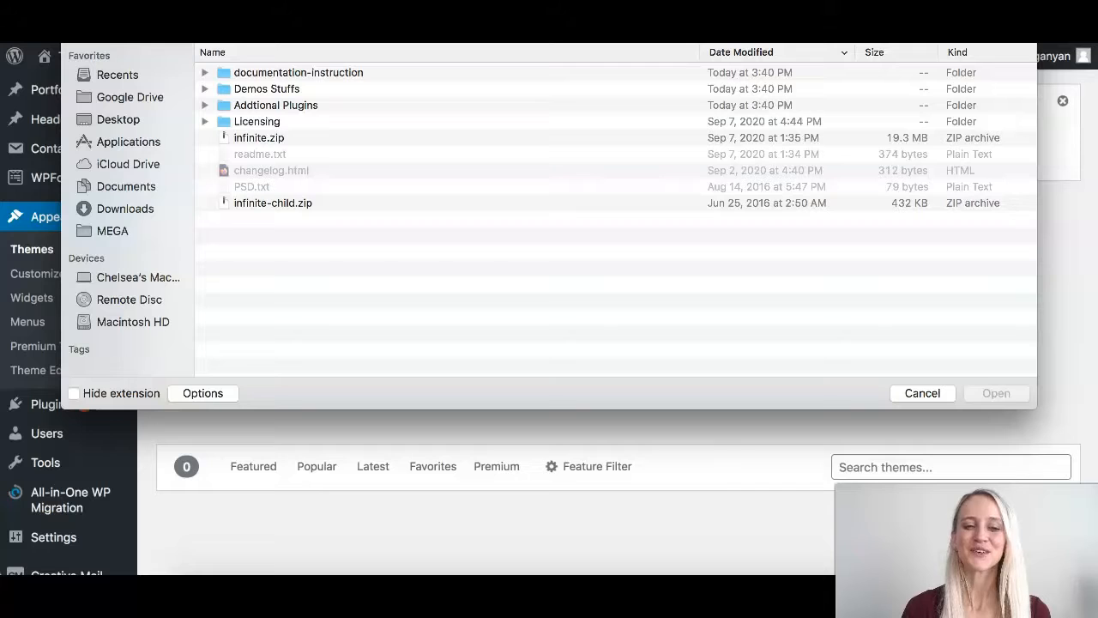
left_click(272, 204)
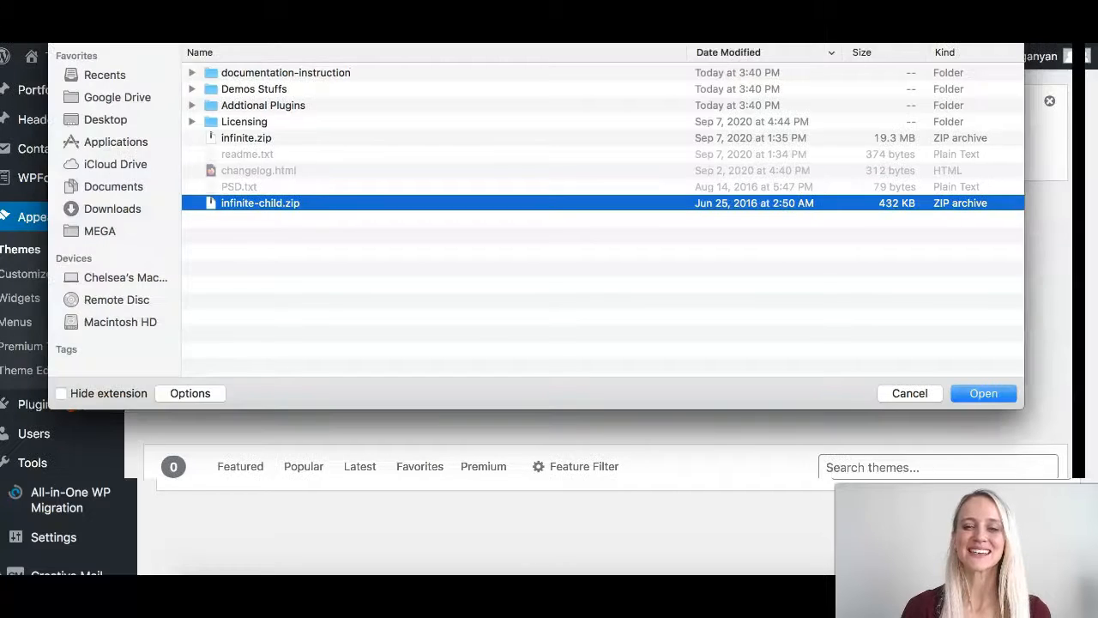
left_click(996, 393)
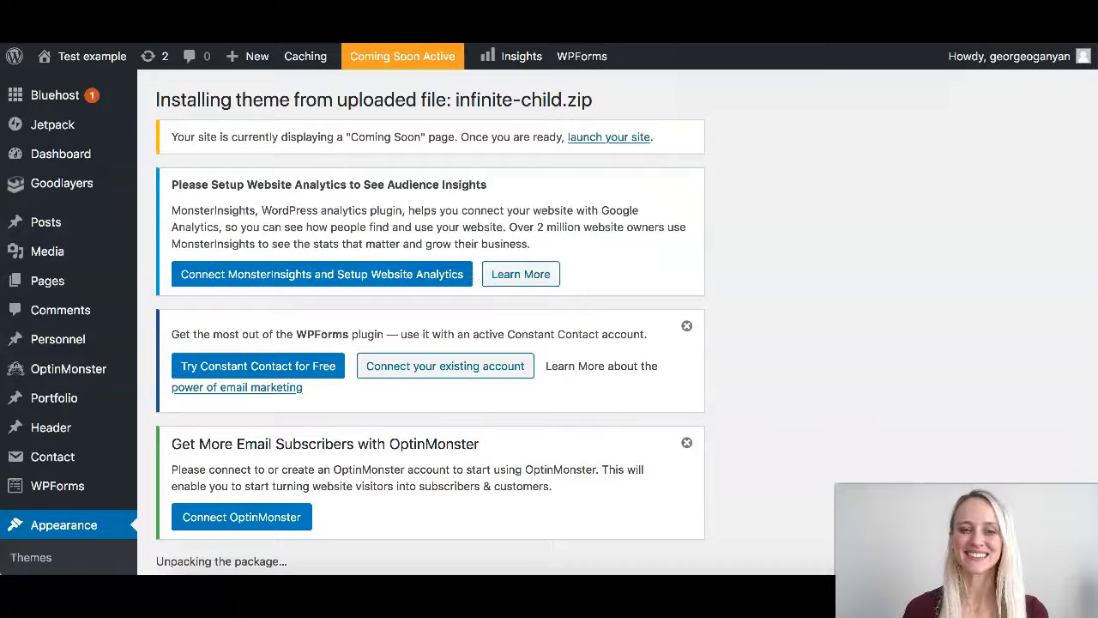
Return to the Themes overview after the Infinite Child install and review the 7 required Goodlayers plugins.
scroll(549, 322, "down", 3)
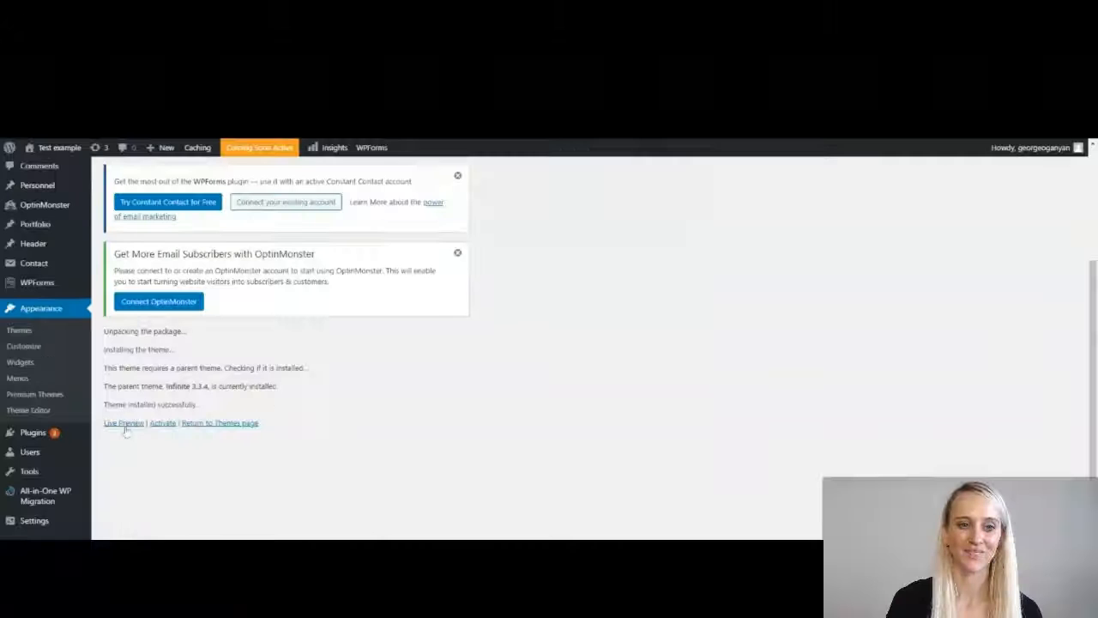
left_click(124, 425)
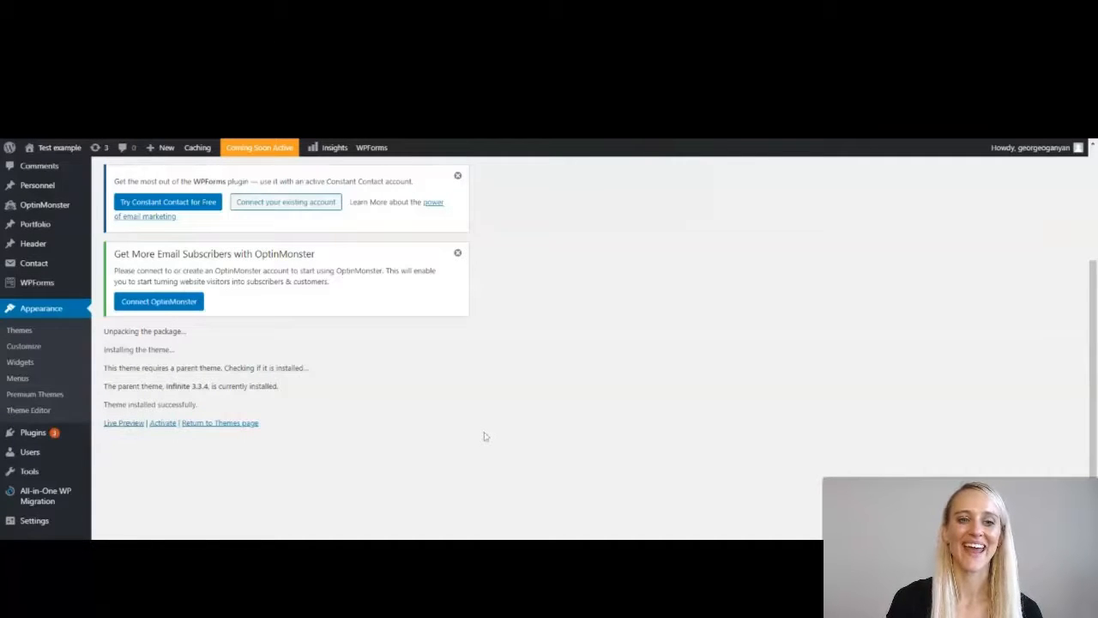
left_click(225, 424)
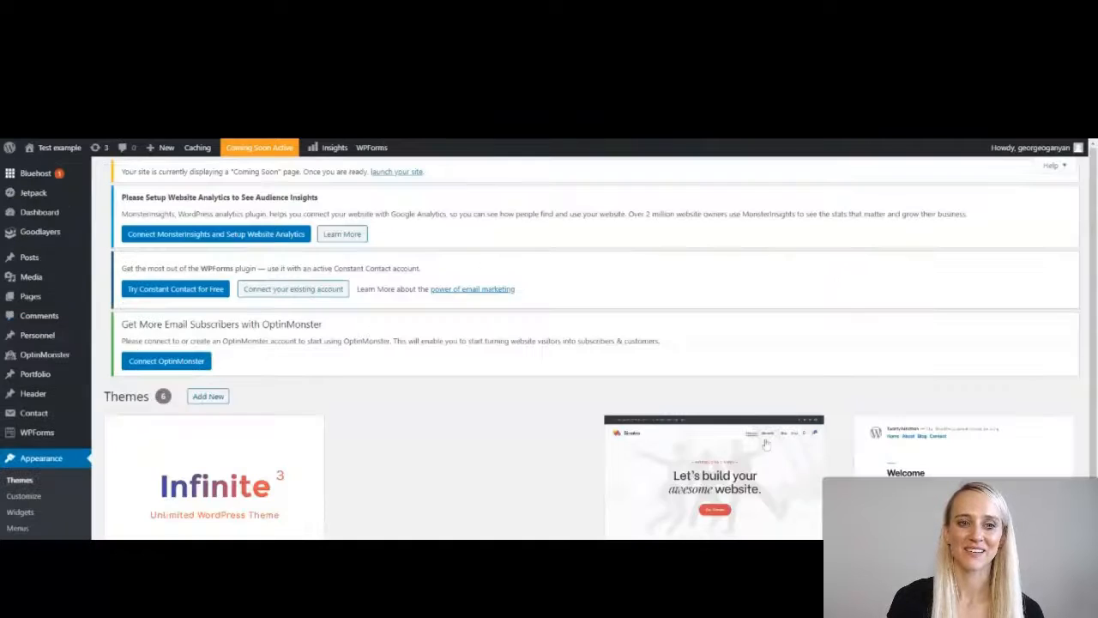
scroll(574, 496, "down", 4)
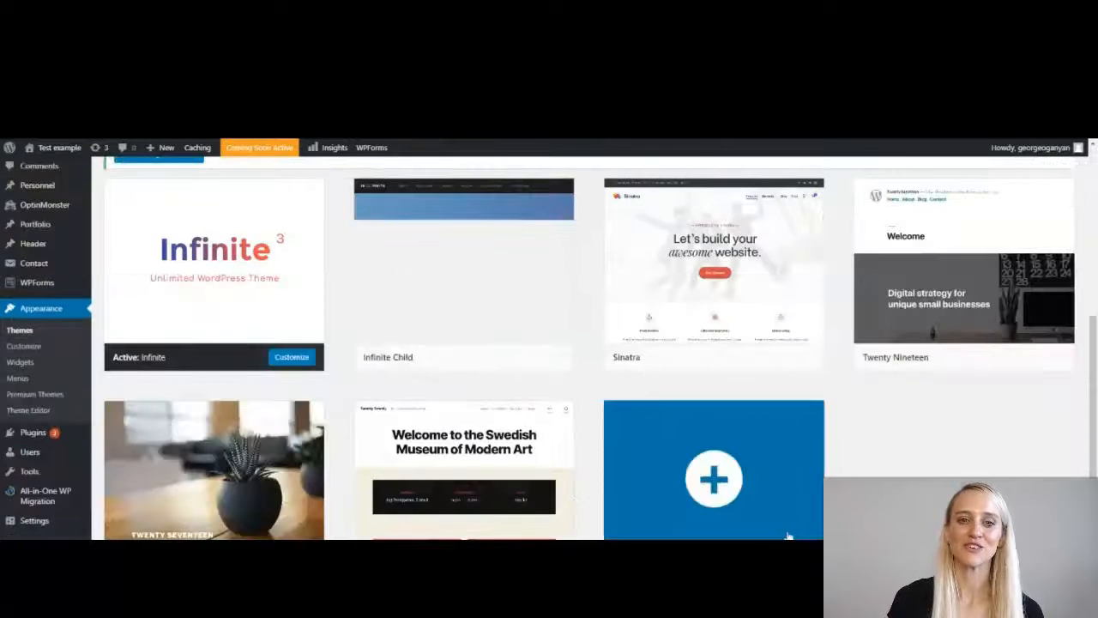
scroll(442, 309, "up", 1)
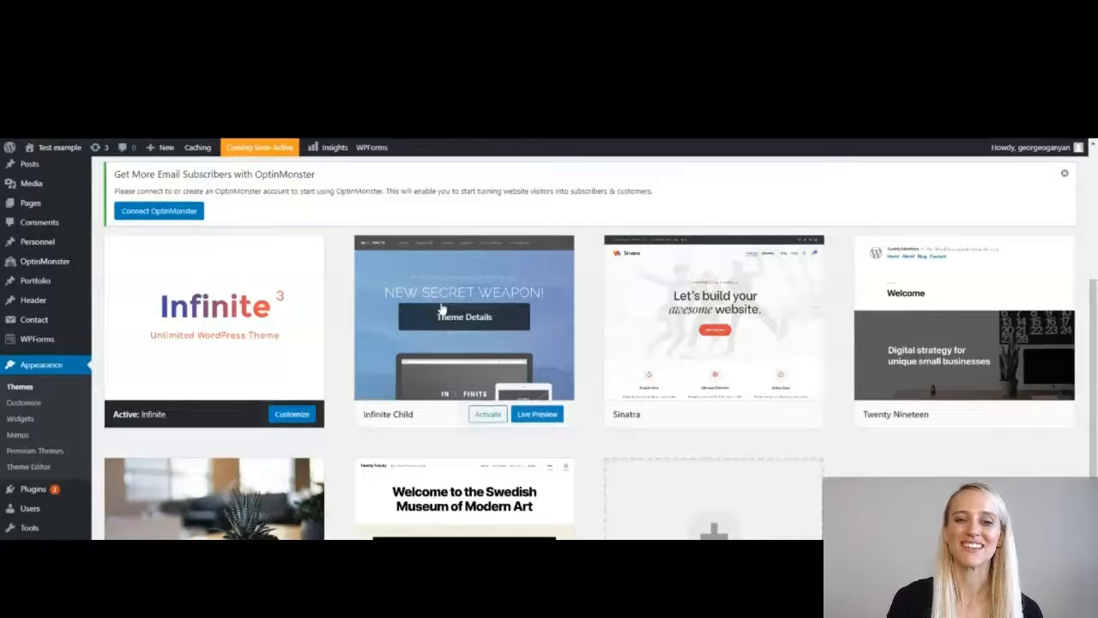
scroll(442, 309, "down", 1)
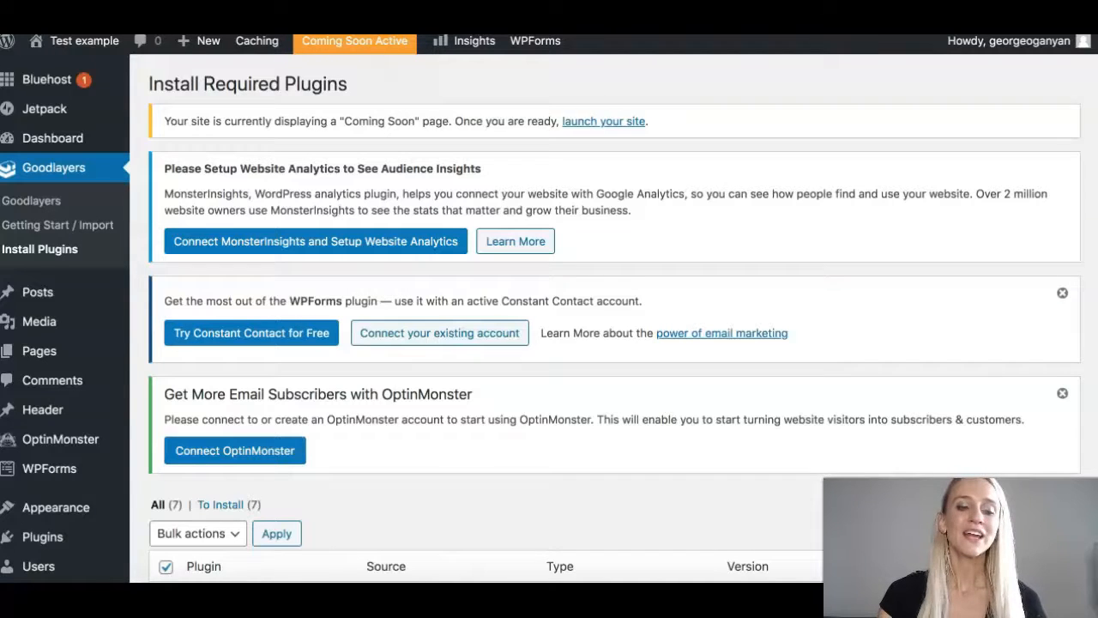
Bulk-install all seven checked Goodlayers required plugins.
scroll(549, 309, "down", 1)
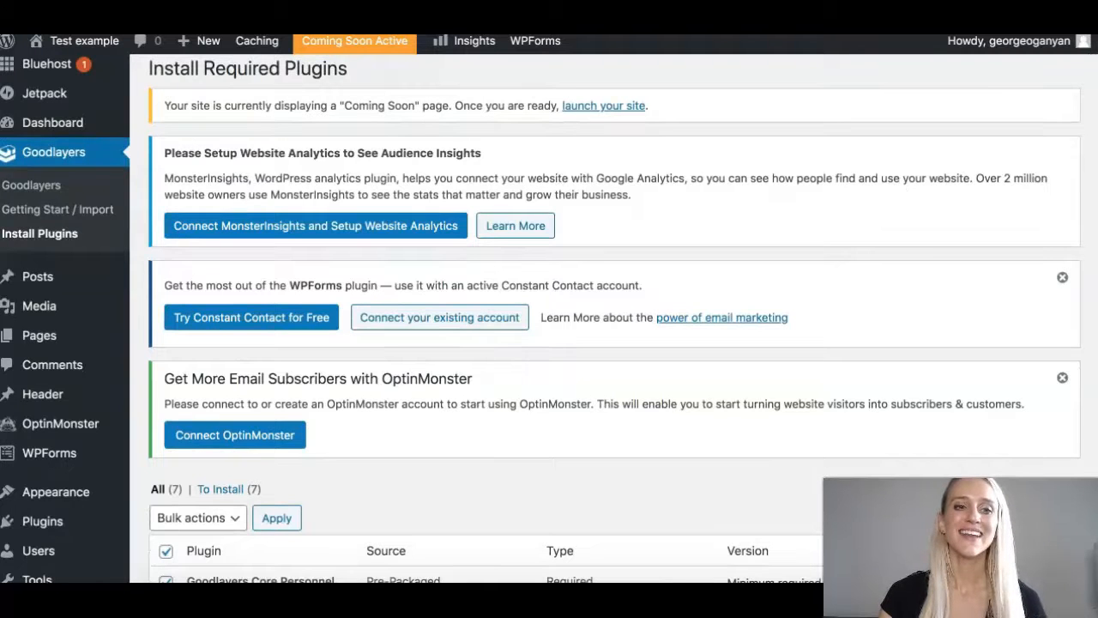
scroll(549, 308, "down", 8)
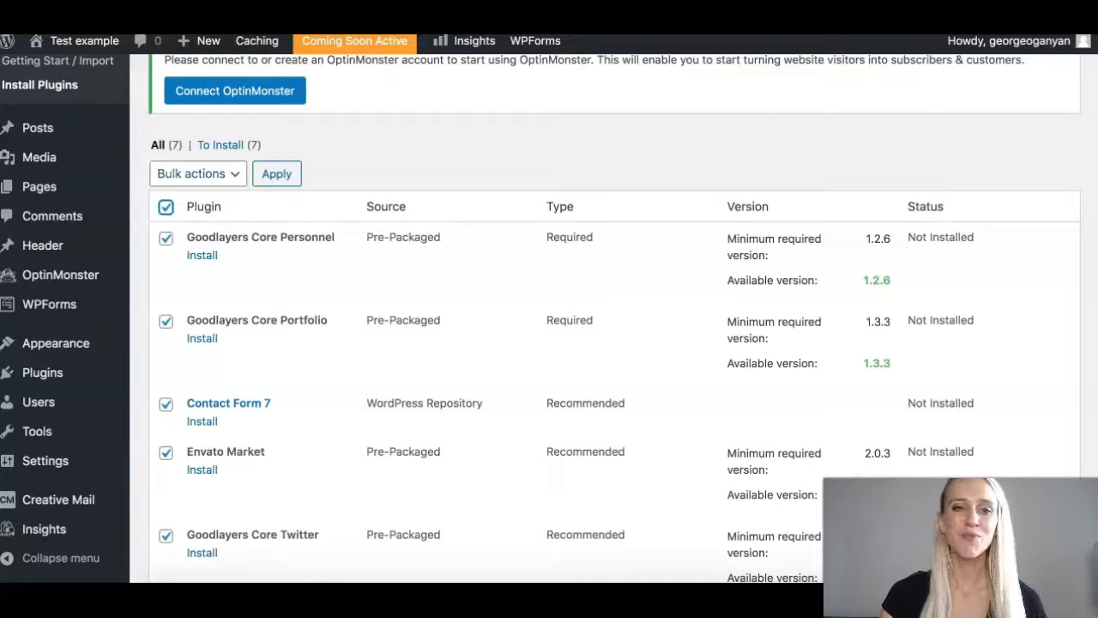
left_click(198, 173)
left_click(175, 189)
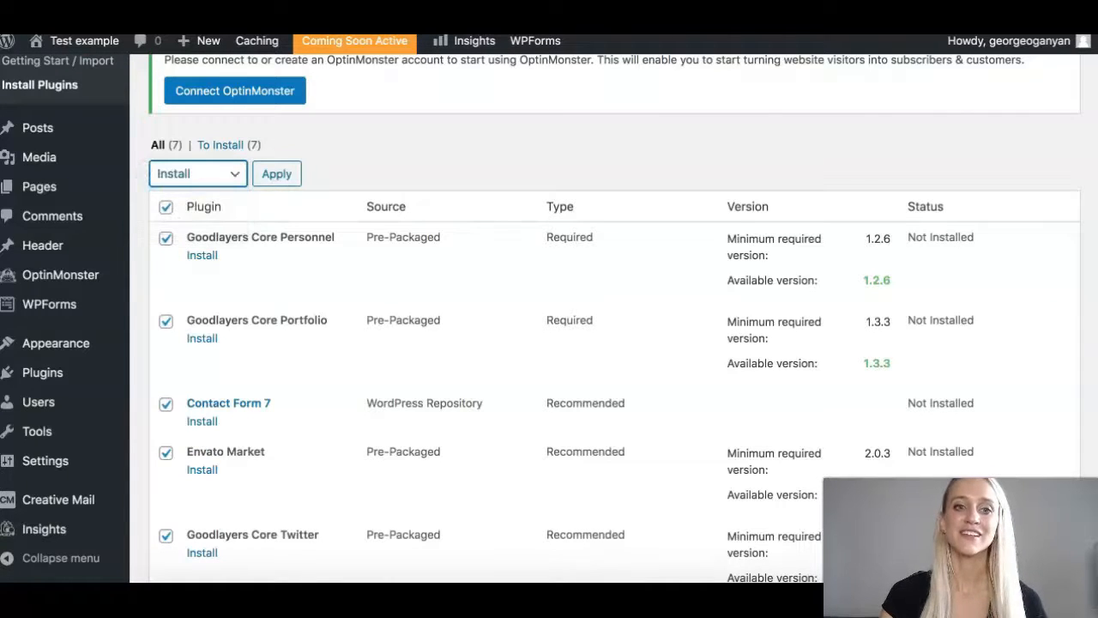
left_click(276, 174)
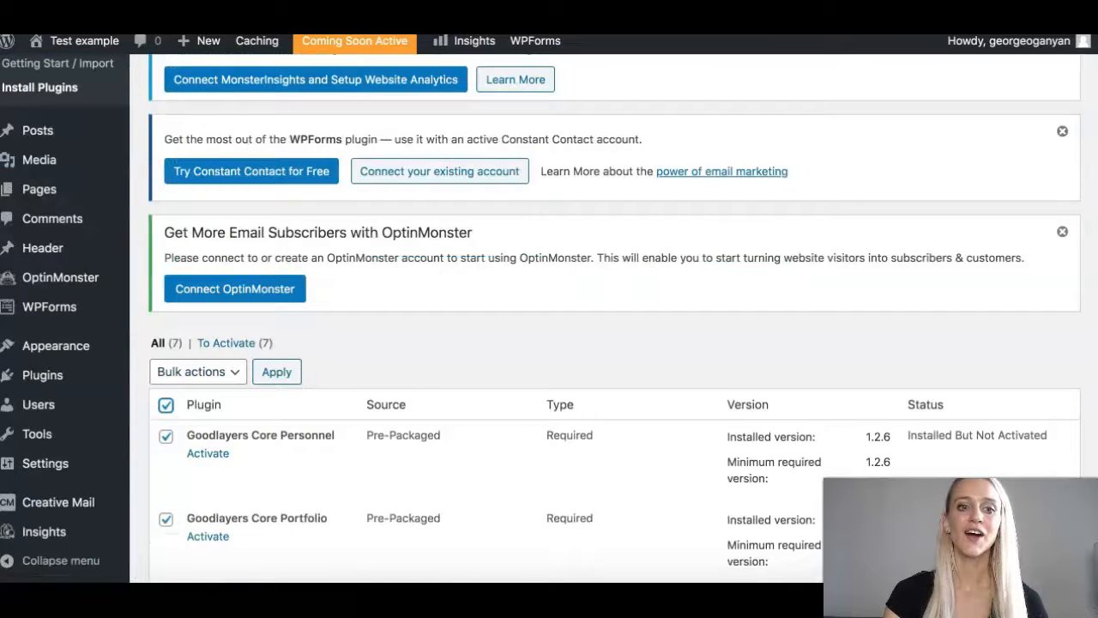
Bulk-activate all seven checked Goodlayers plugins.
scroll(198, 344, "down", 3)
left_click(197, 276)
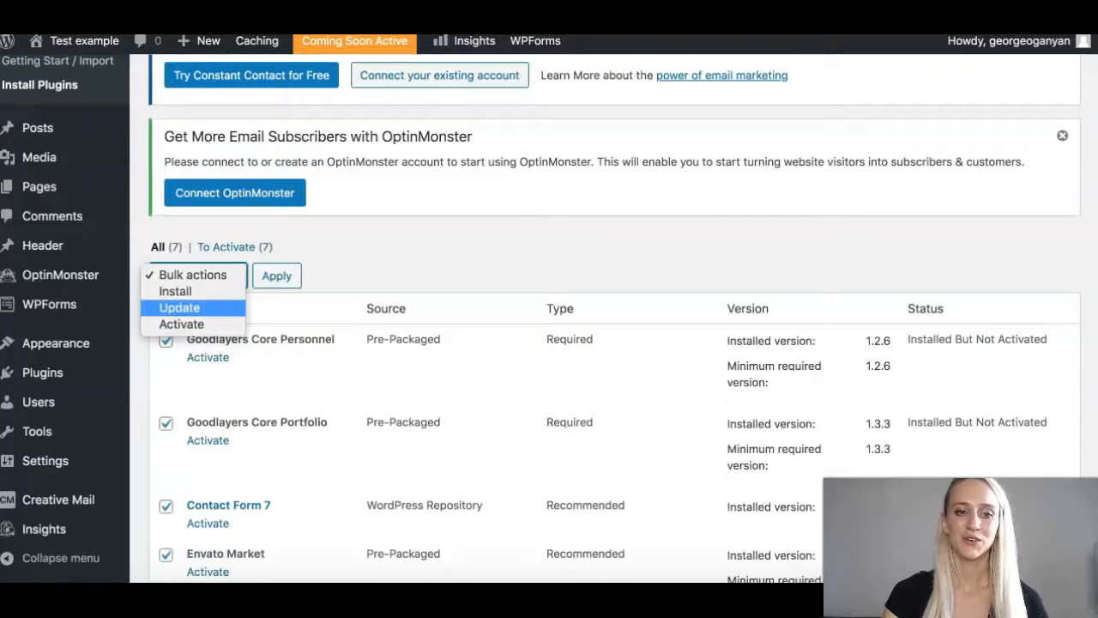
left_click(181, 324)
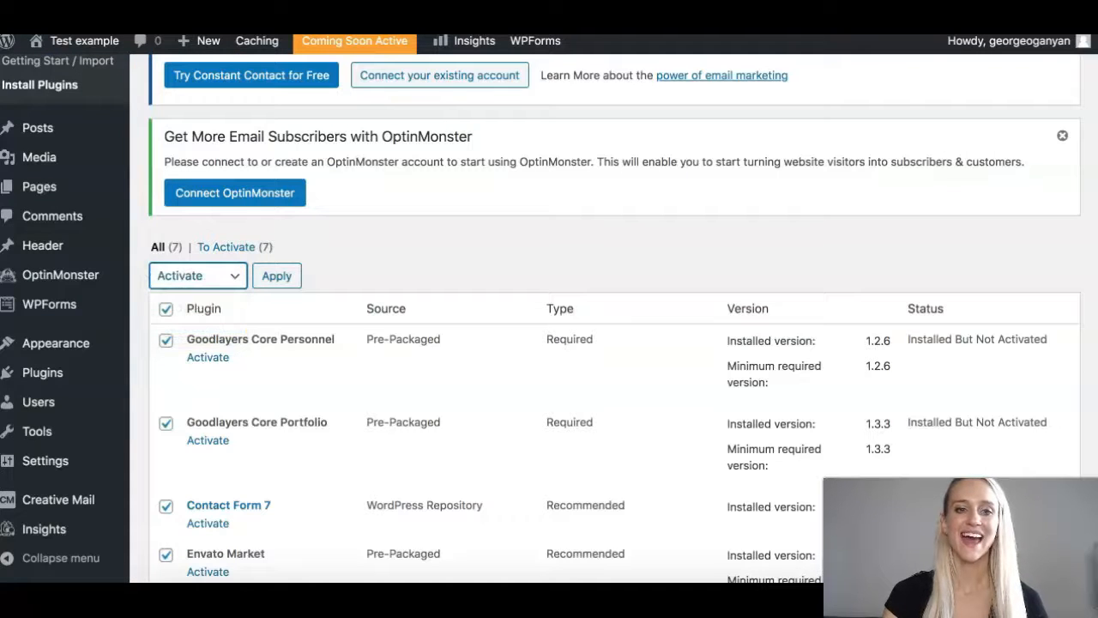
left_click(276, 275)
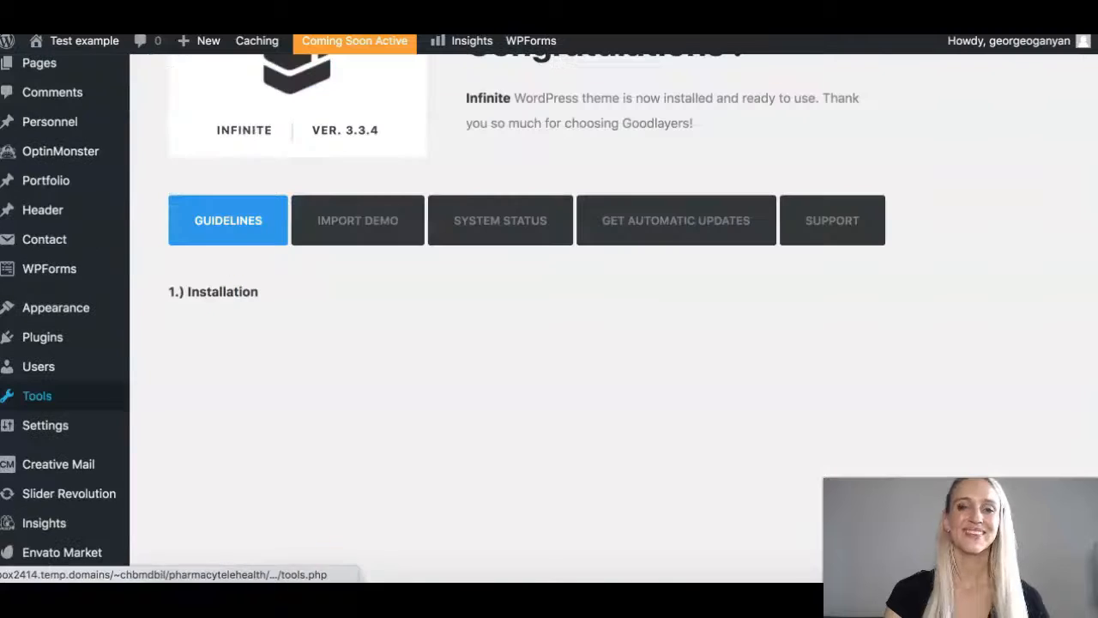
Scroll through the Goodlayers demo import page showing Agency 01 and the six import settings.
scroll(515, 309, "down", 1)
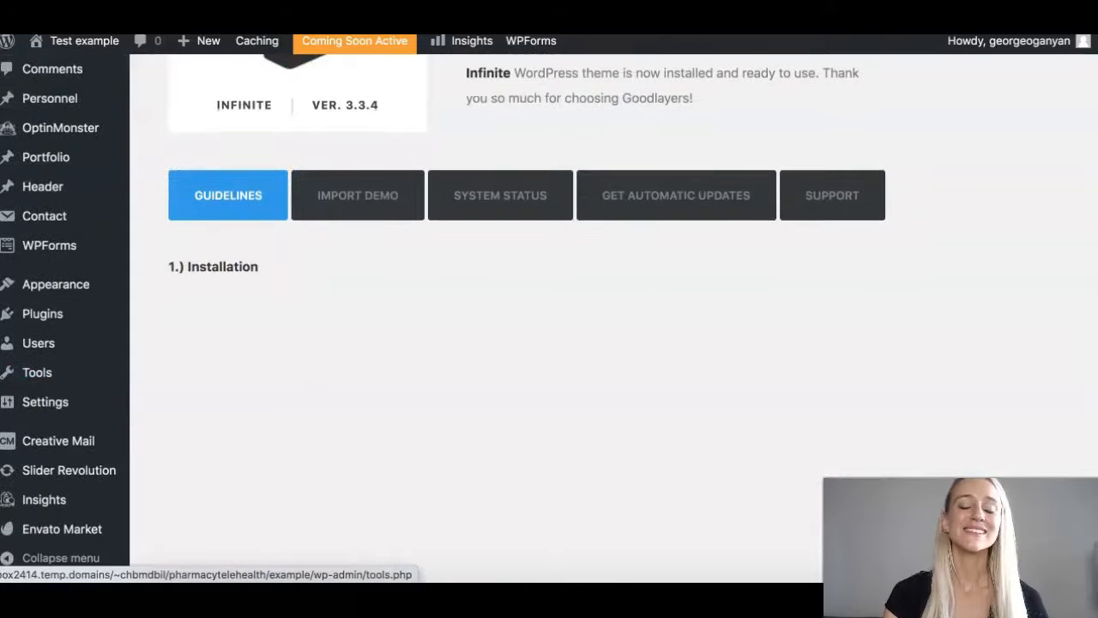
scroll(528, 301, "down", 2)
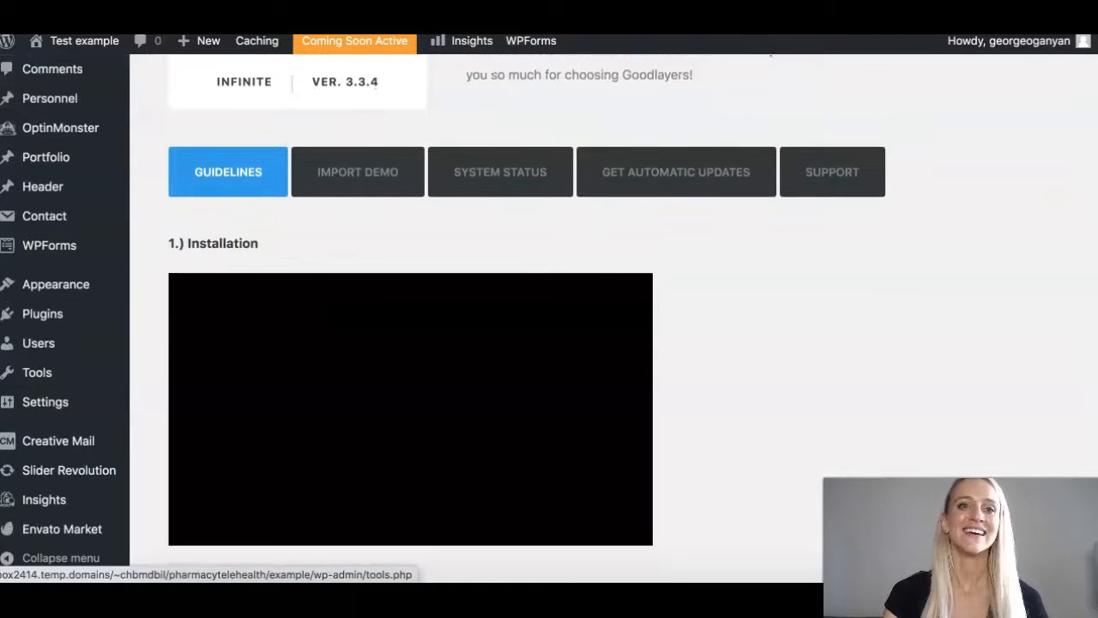
scroll(51, 372, "down", 8)
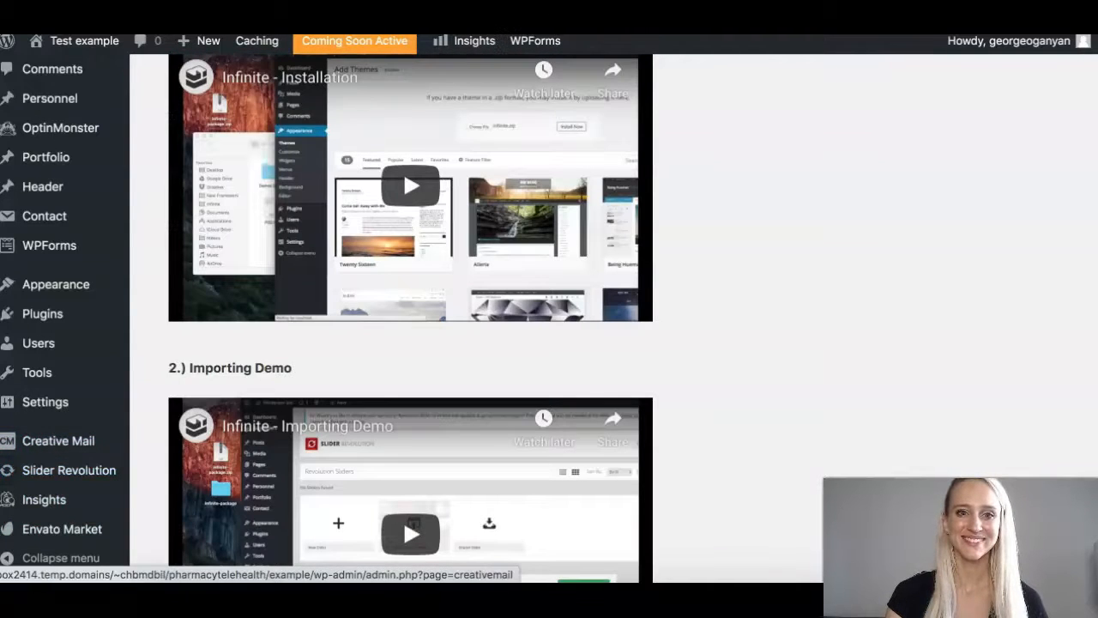
scroll(69, 455, "up", 6)
scroll(69, 455, "up", 9)
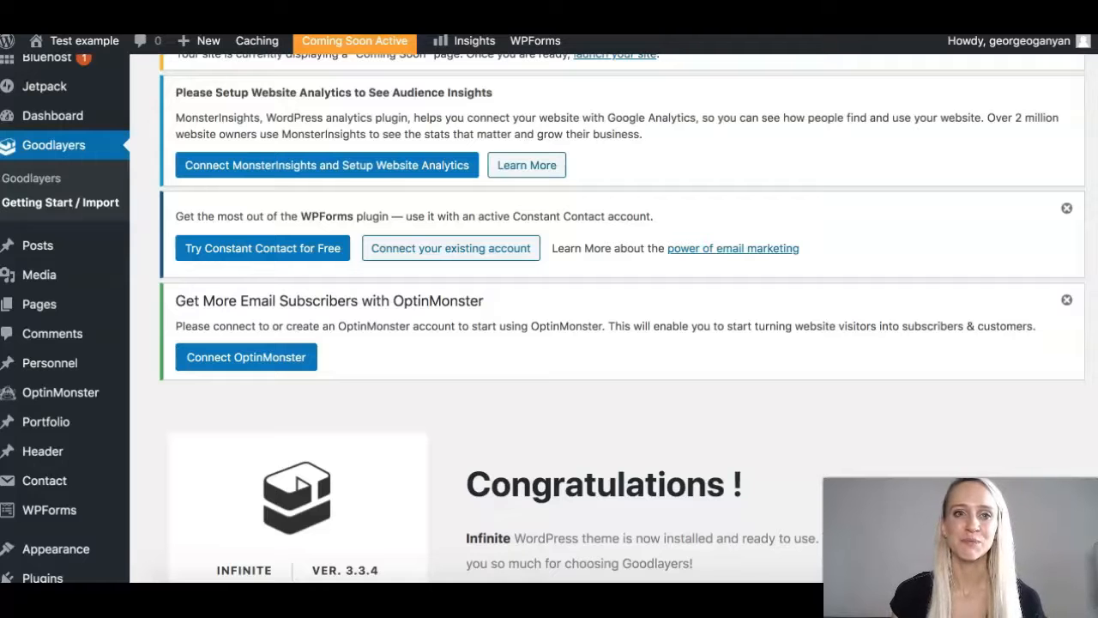
scroll(601, 317, "down", 5)
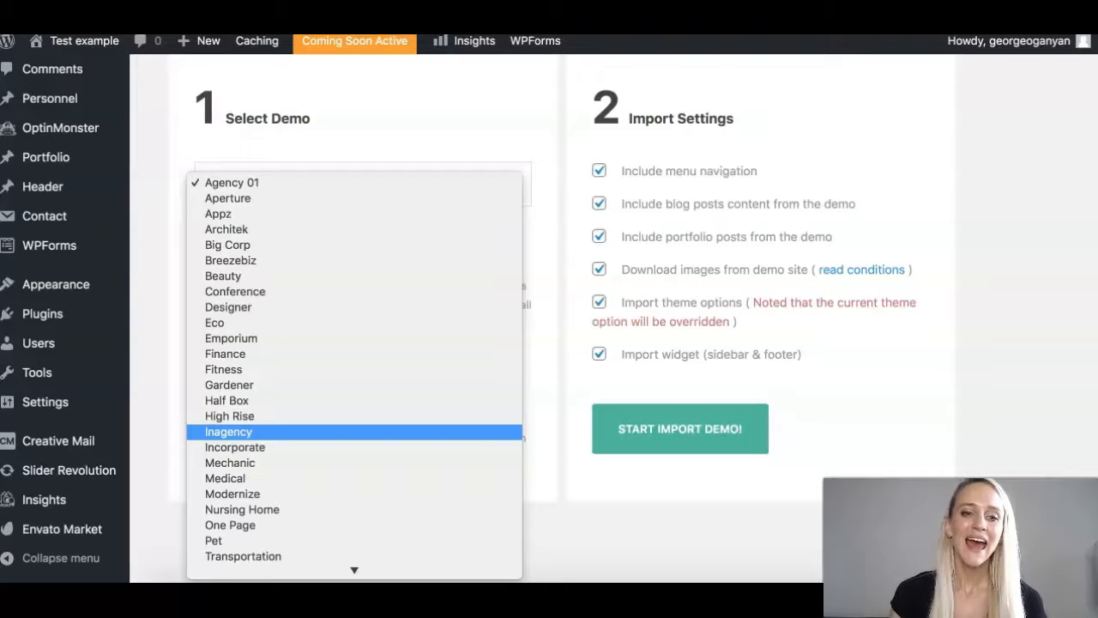
Scroll down the Select Demo list of available demos.
scroll(354, 354, "down", 2)
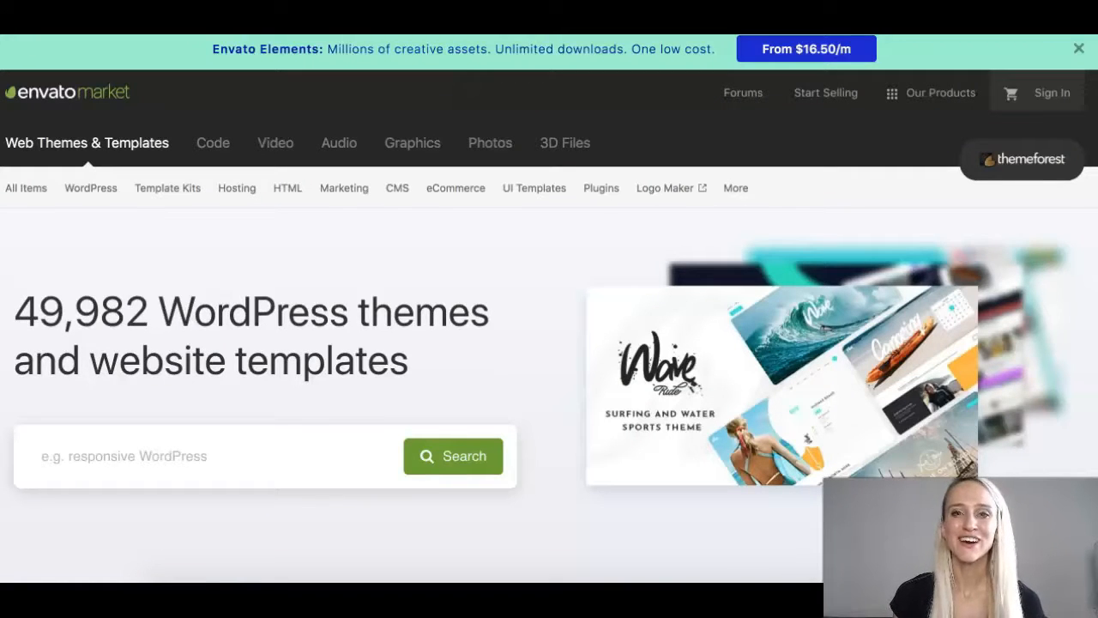
Search ThemeForest for 'infinite' and open the Infinite - Multipurpose WordPress Theme page.
left_click(125, 455)
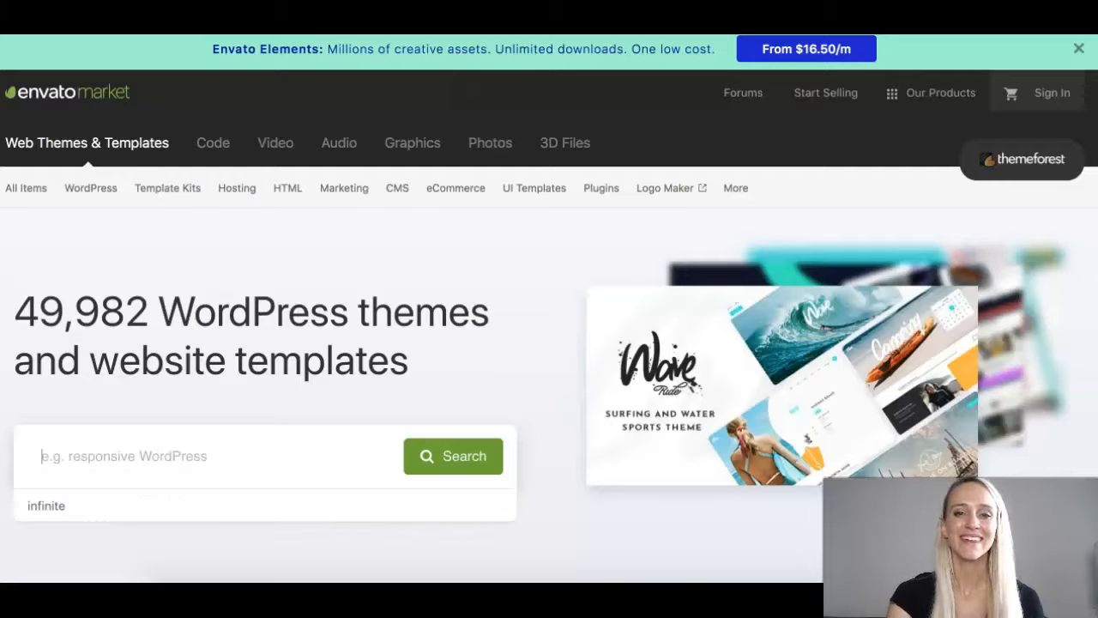
type("infinite")
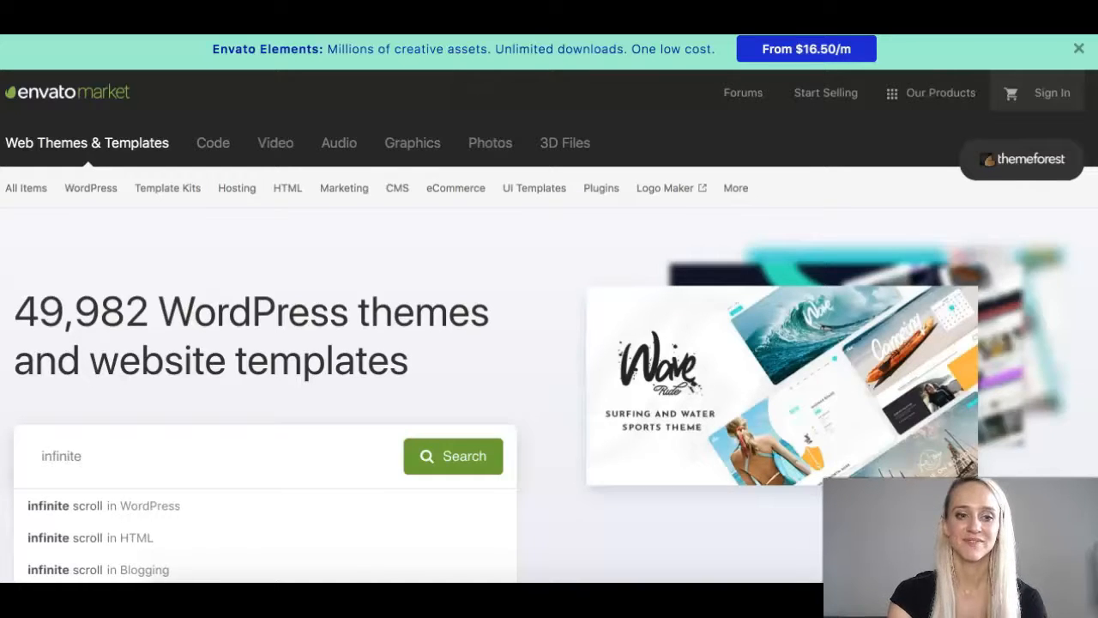
key("Return")
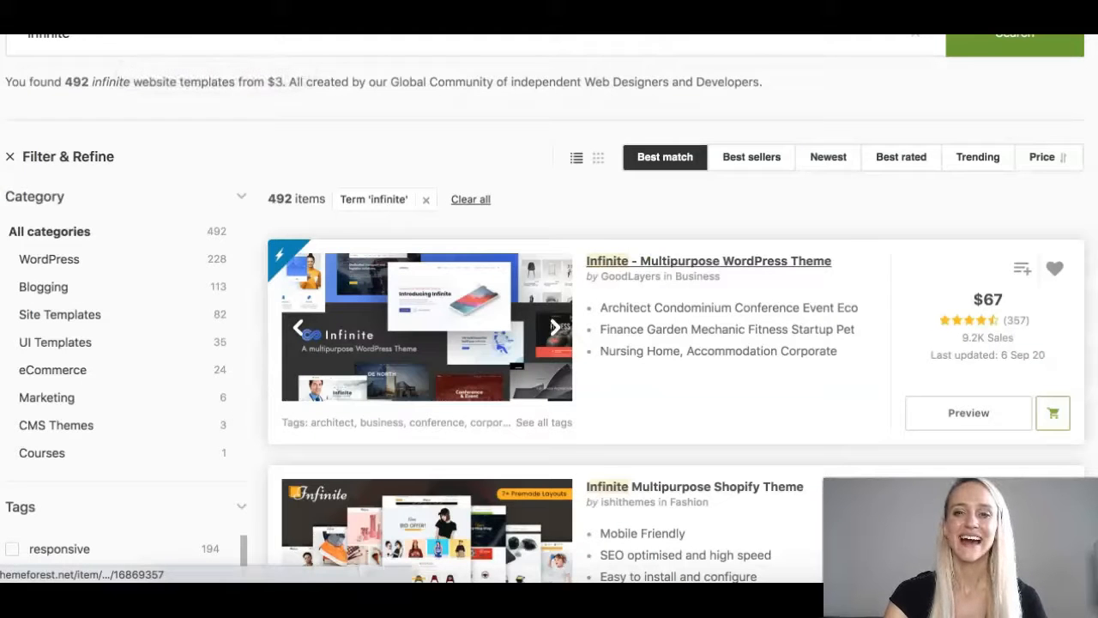
left_click(709, 261)
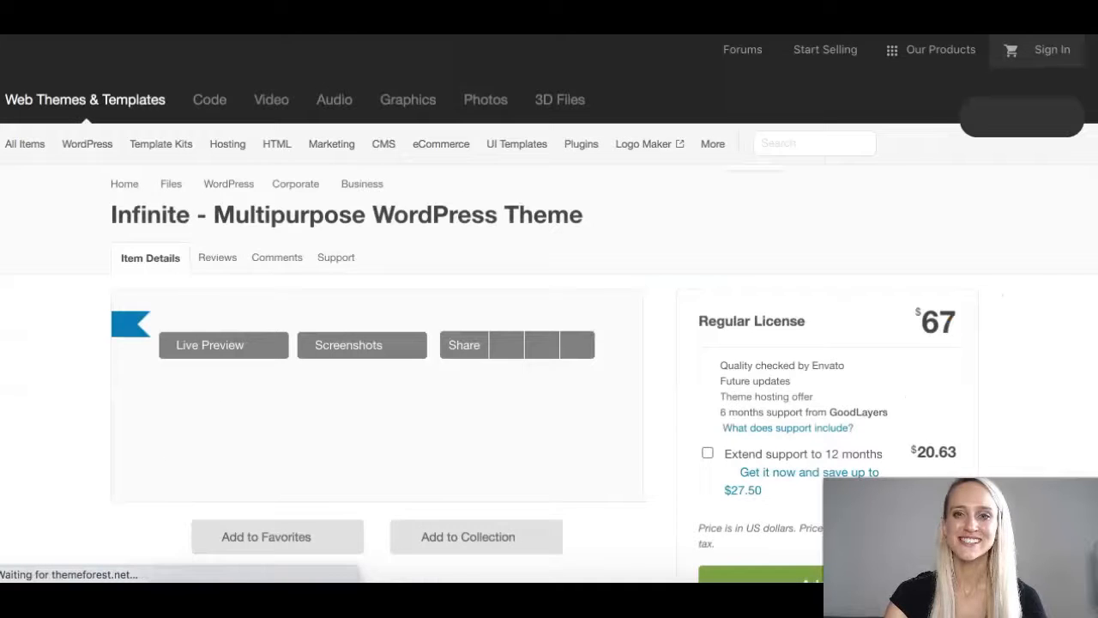
scroll(709, 261, "down", 2)
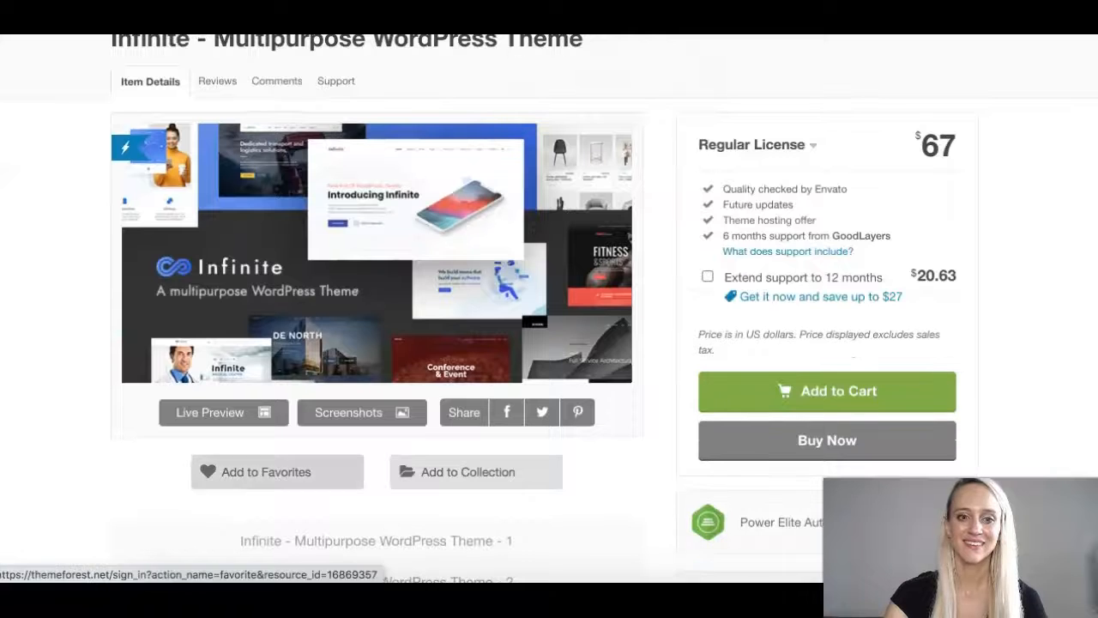
Browse the Infinite live preview demos, open the Software demo, then return to WordPress.
left_click(211, 412)
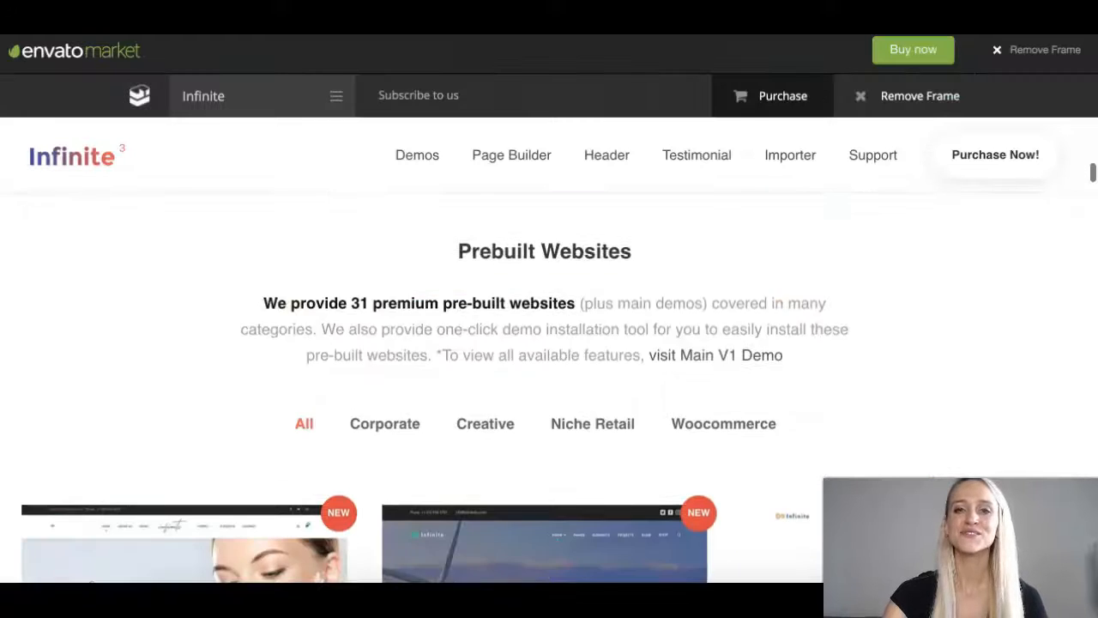
scroll(210, 412, "down", 3)
scroll(210, 411, "up", 1)
scroll(211, 412, "down", 1)
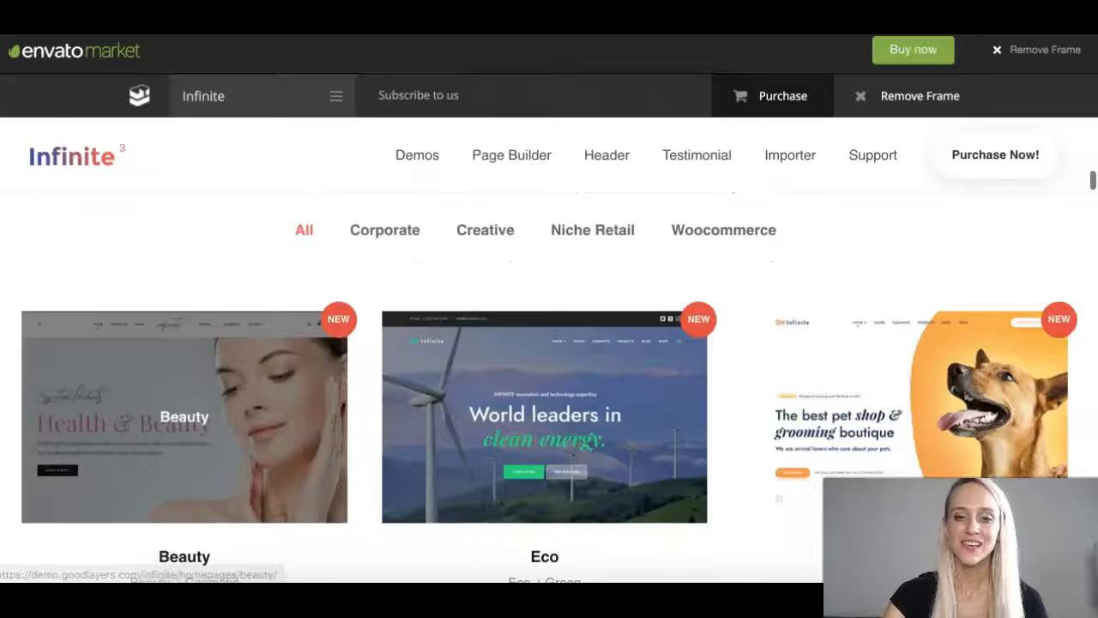
scroll(184, 411, "down", 3)
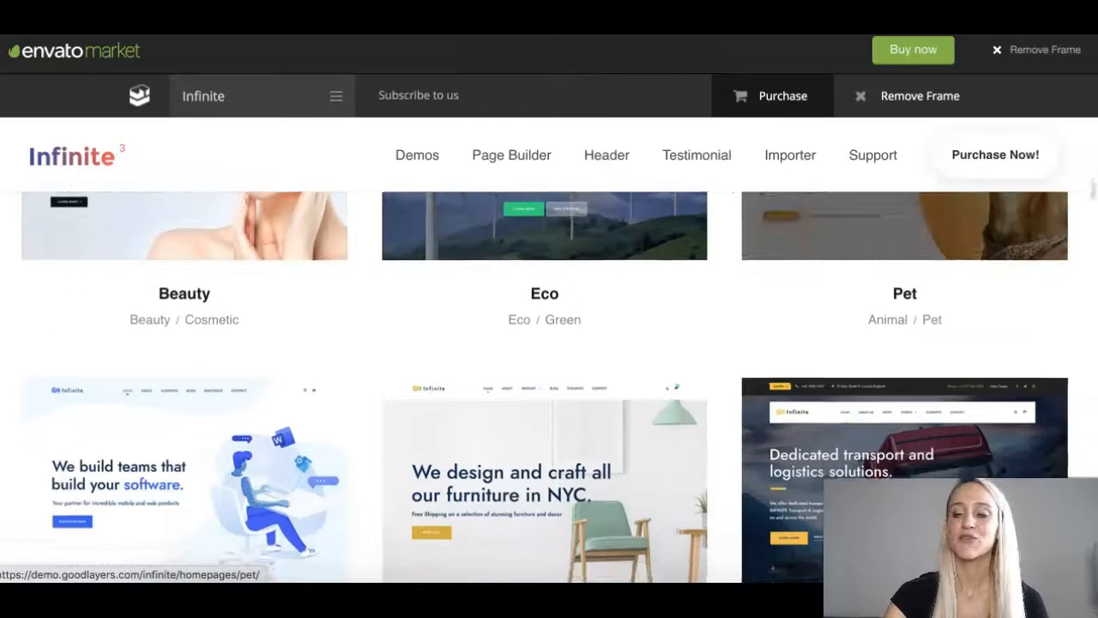
scroll(545, 386, "down", 5)
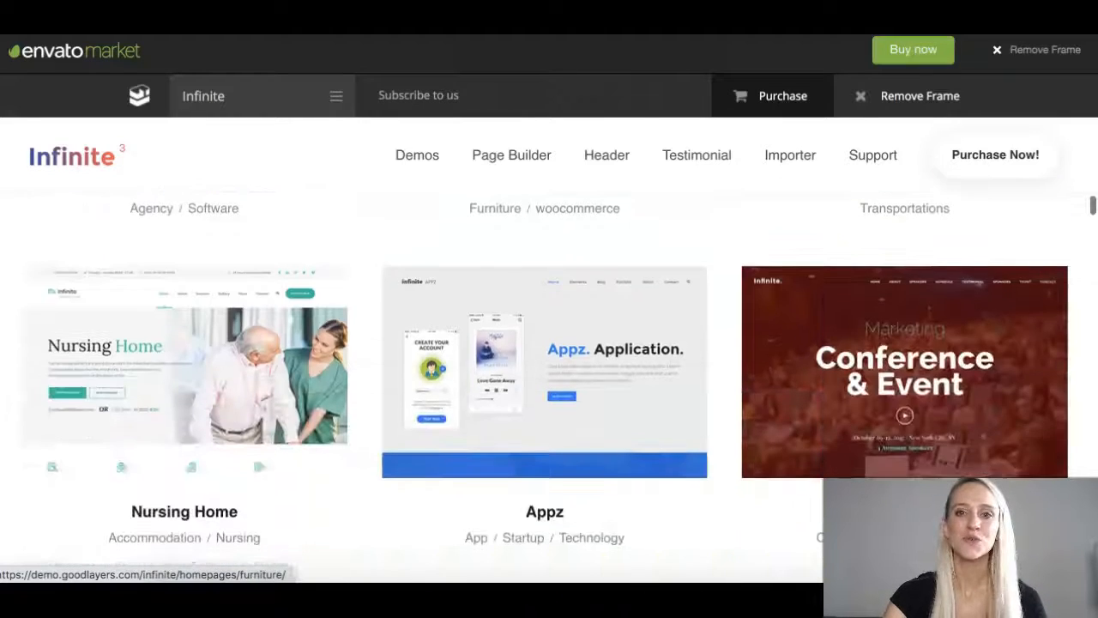
scroll(544, 386, "down", 7)
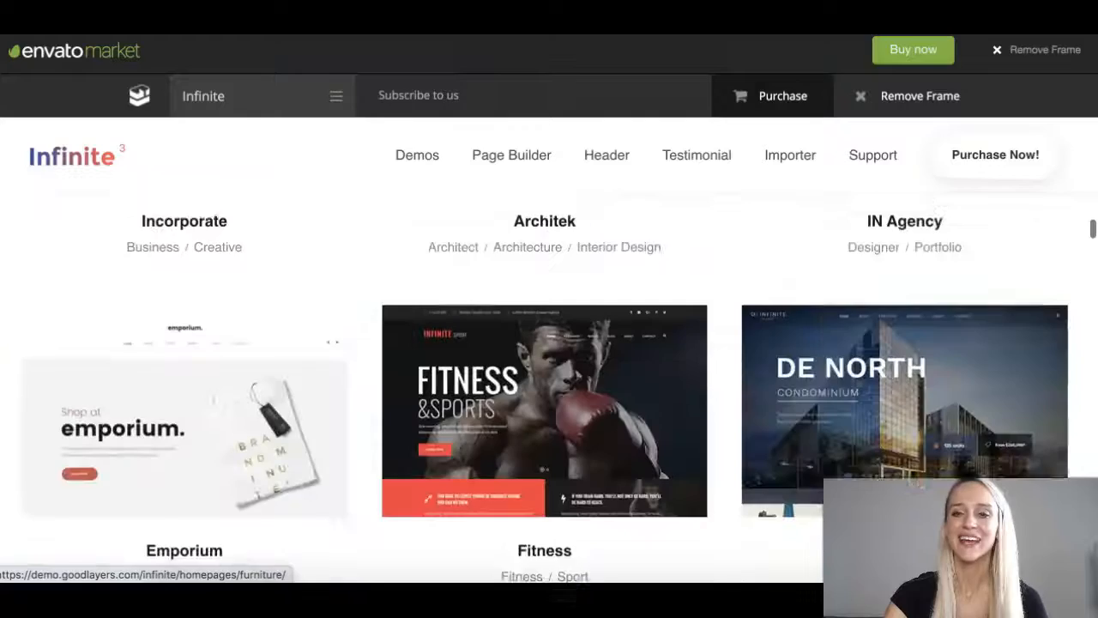
scroll(185, 361, "down", 5)
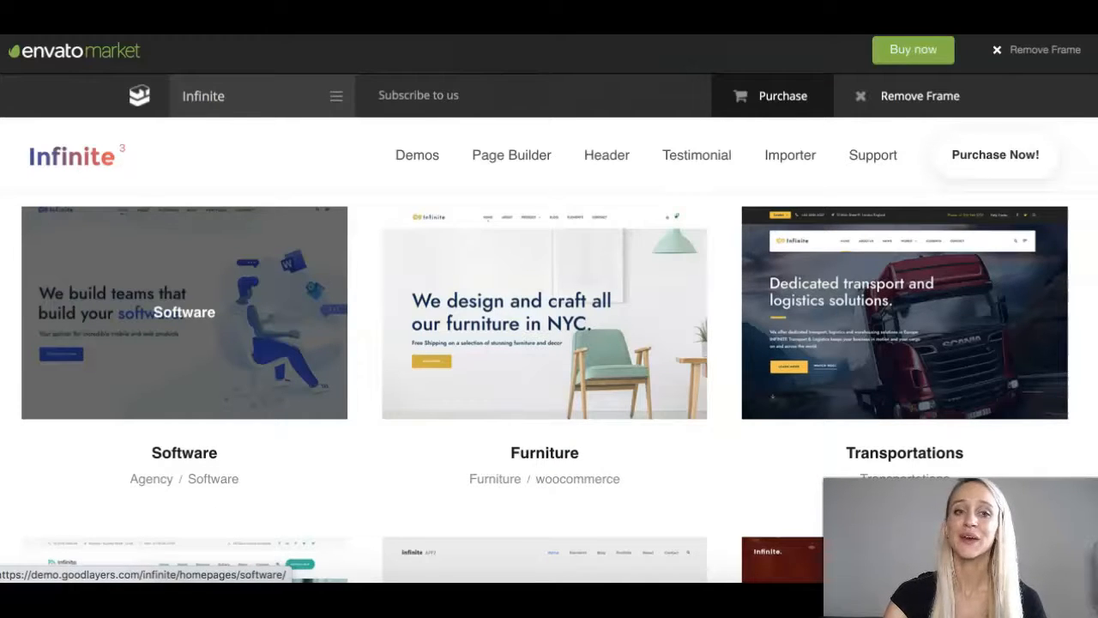
left_click(184, 312)
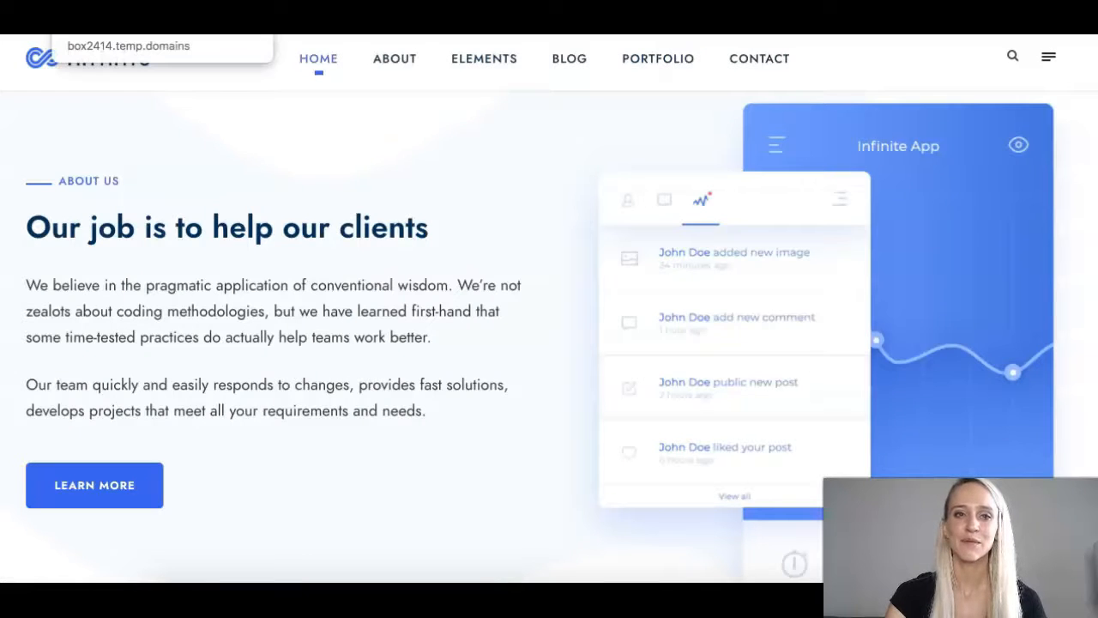
left_click(108, 7)
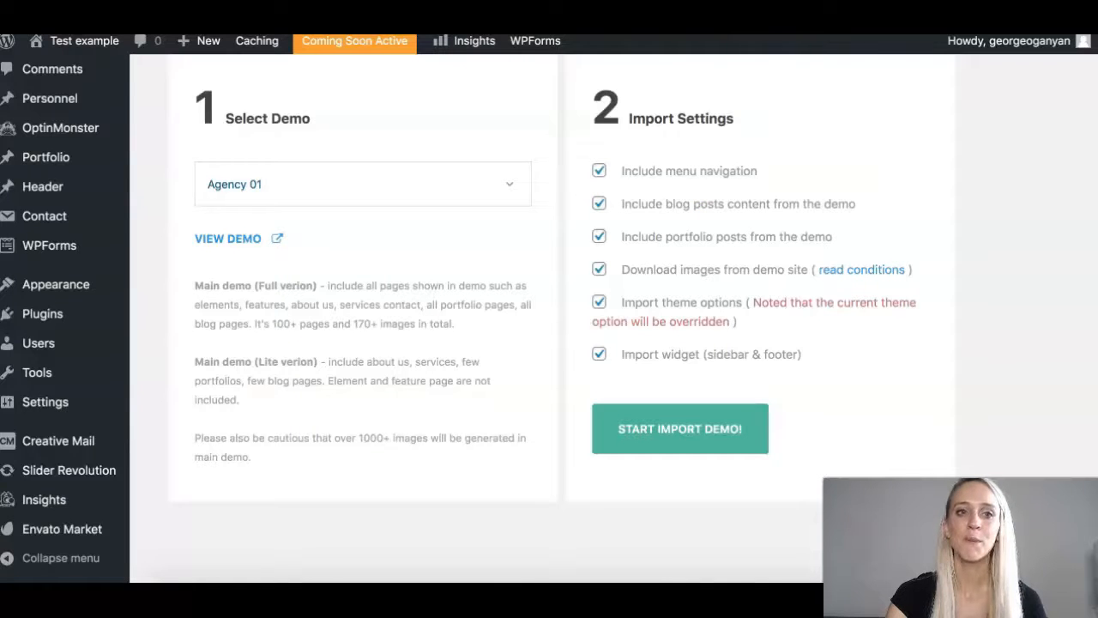
Choose the Software demo in Select Demo and confirm START IMPORT DEMO! with YES.
scroll(562, 317, "up", 1)
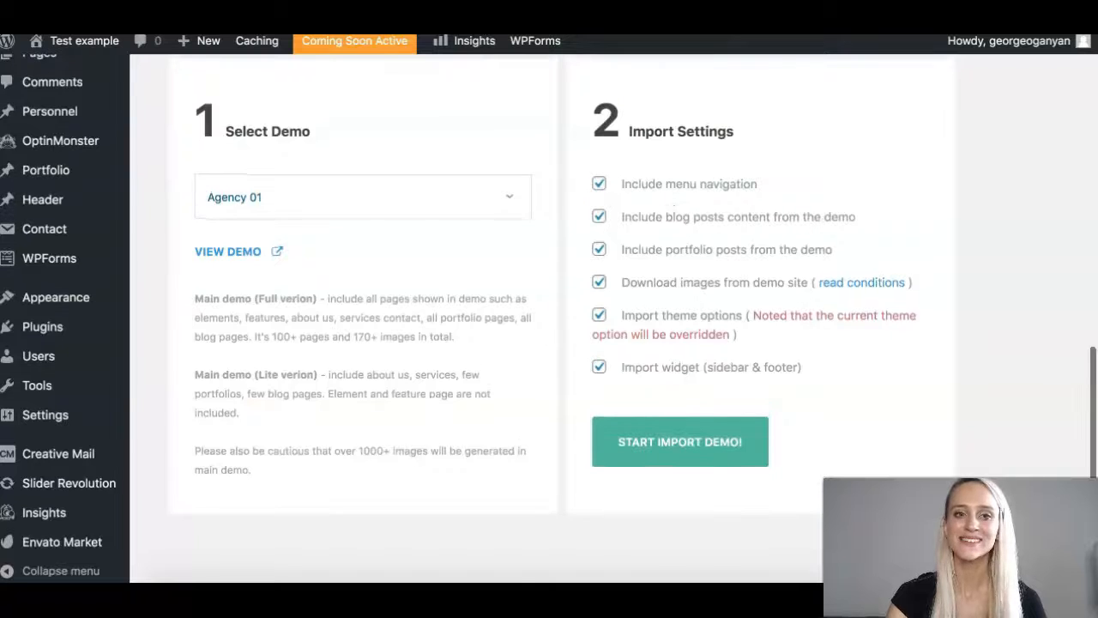
left_click(360, 196)
scroll(360, 412, "down", 3)
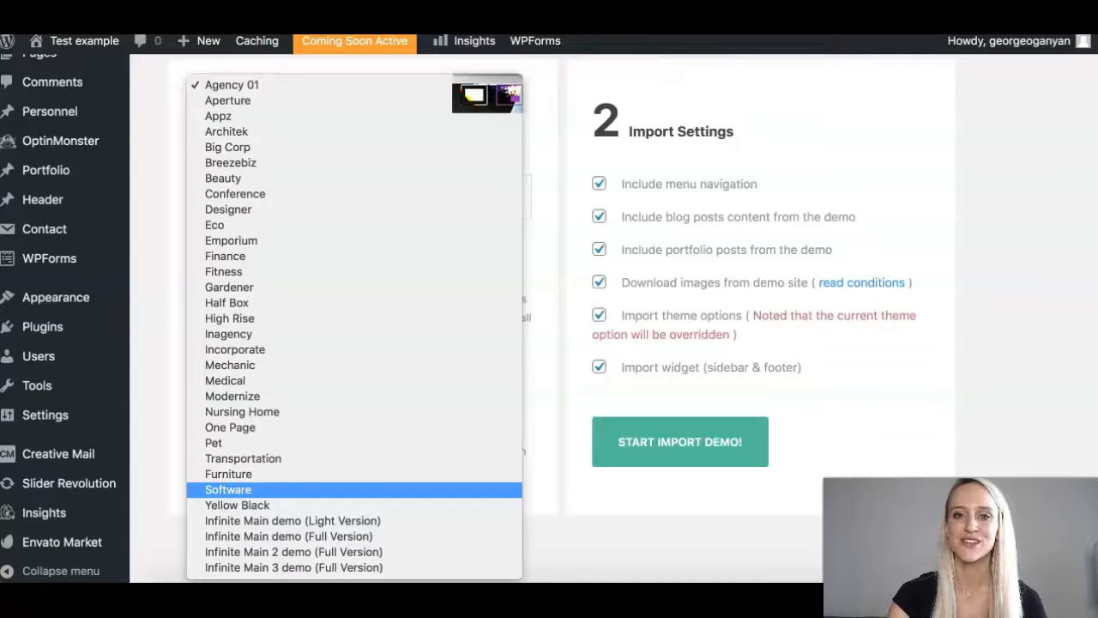
left_click(257, 489)
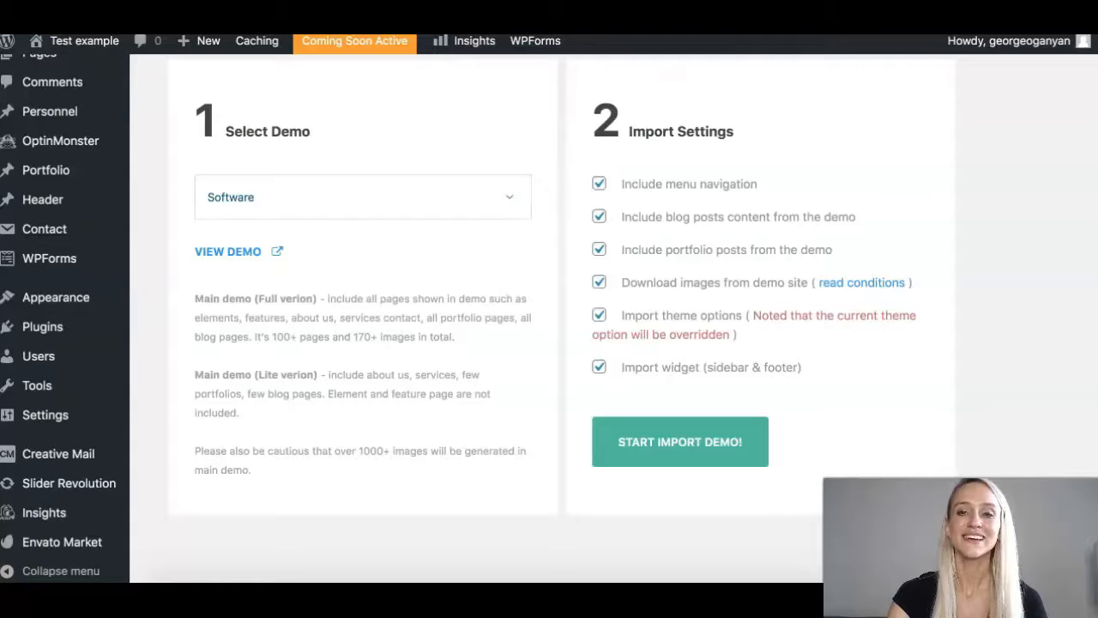
left_click(680, 442)
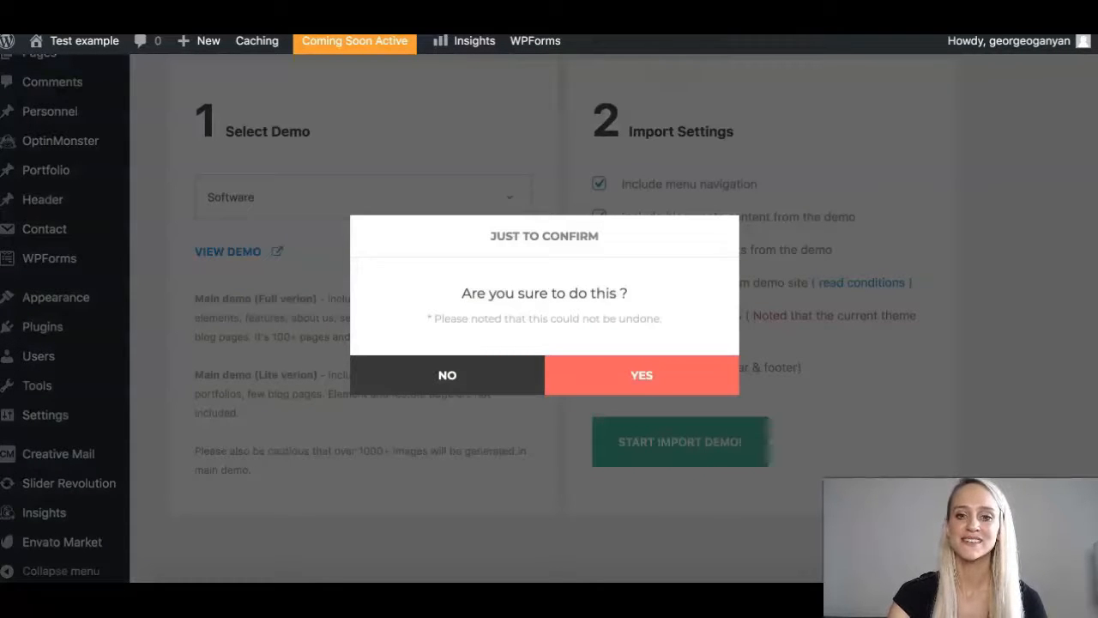
left_click(642, 375)
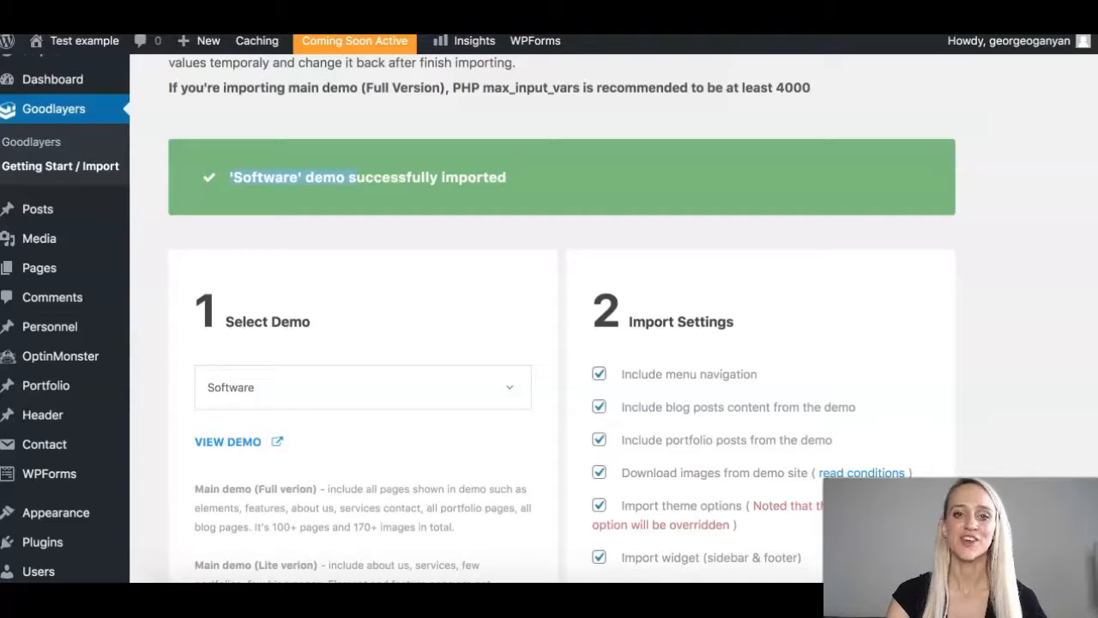
Scroll up to the Congratulations header confirming Infinite 3.3.4 with the Software demo imported.
scroll(550, 317, "up", 5)
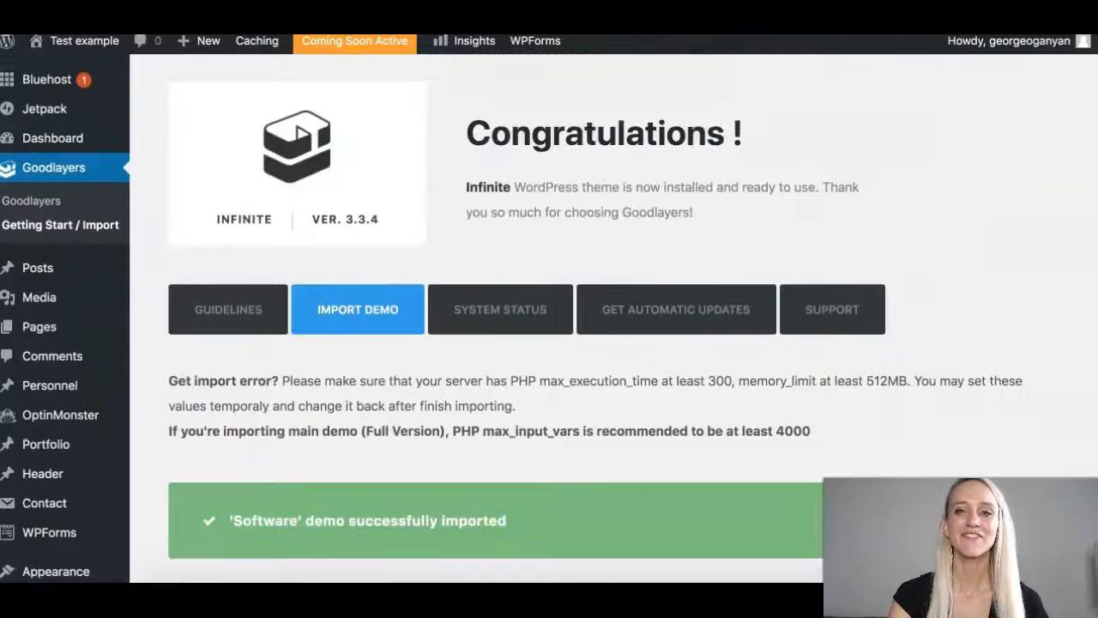
mouse_move(78, 40)
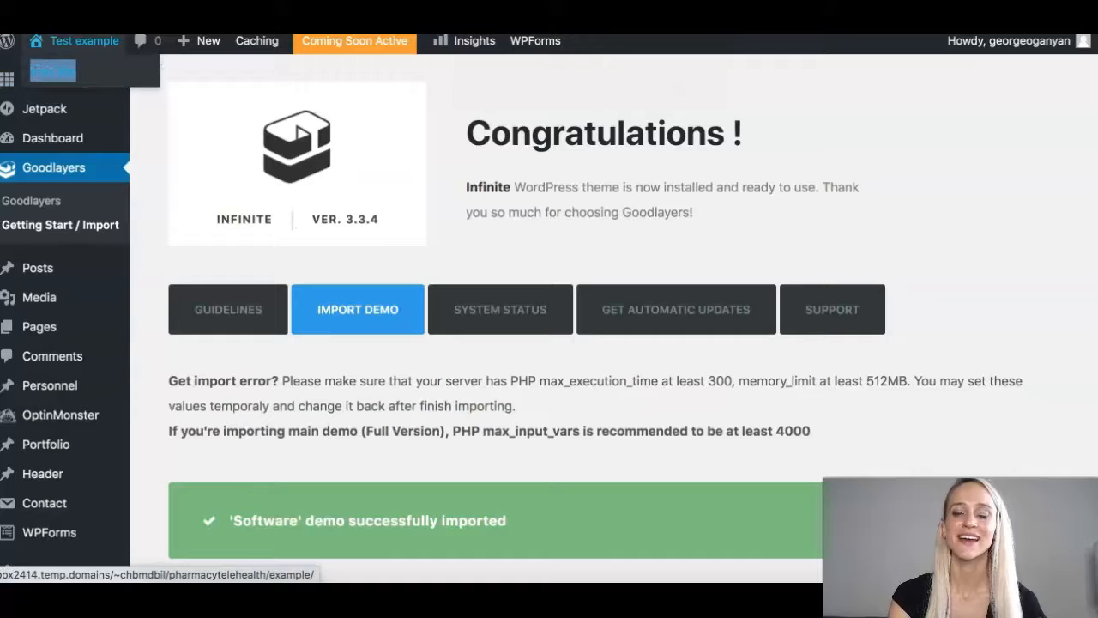
left_click(52, 71)
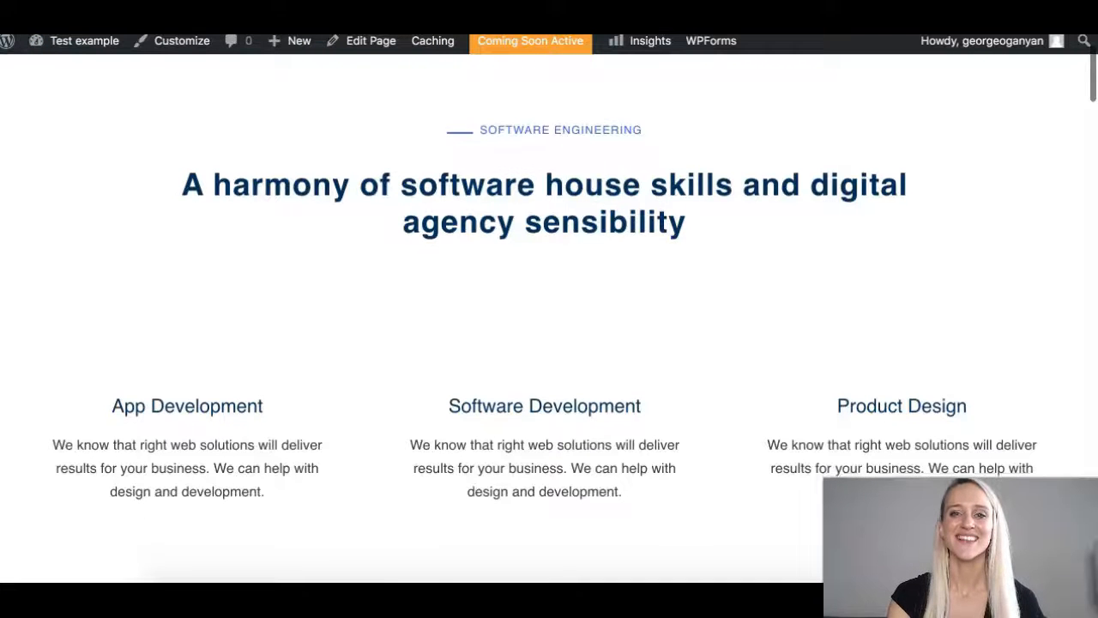
scroll(549, 344, "down", 4)
scroll(549, 343, "down", 15)
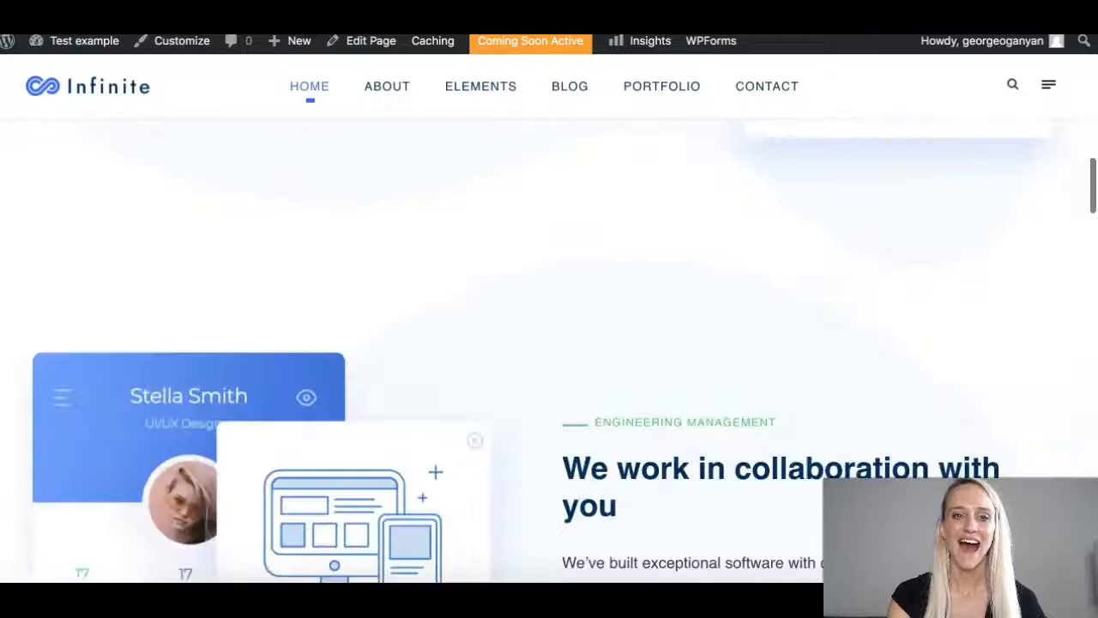
scroll(550, 343, "down", 15)
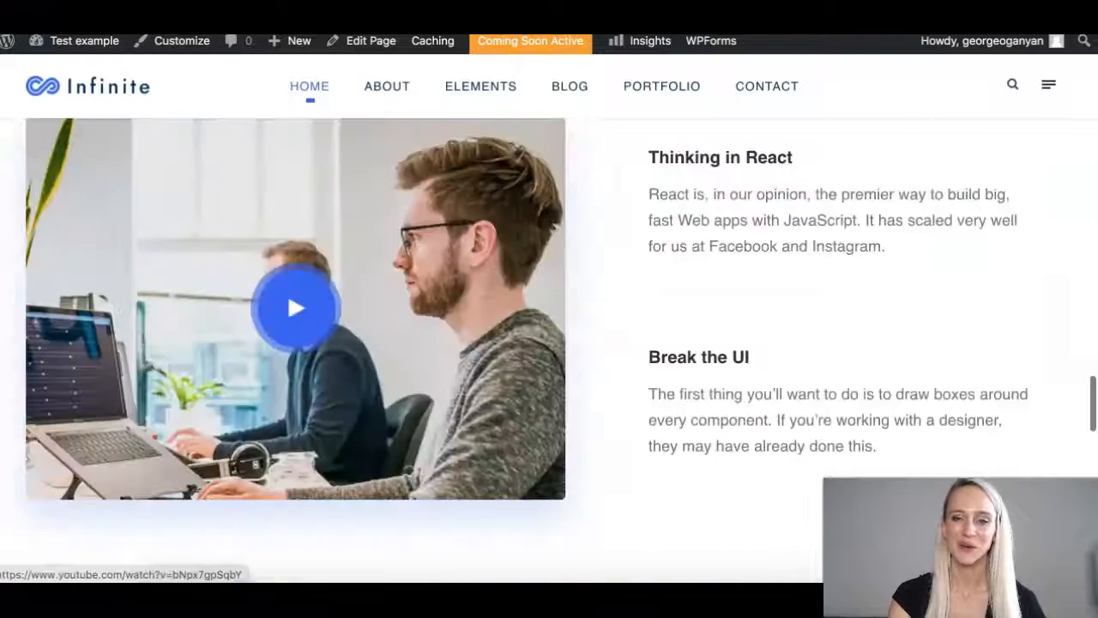
scroll(549, 343, "down", 7)
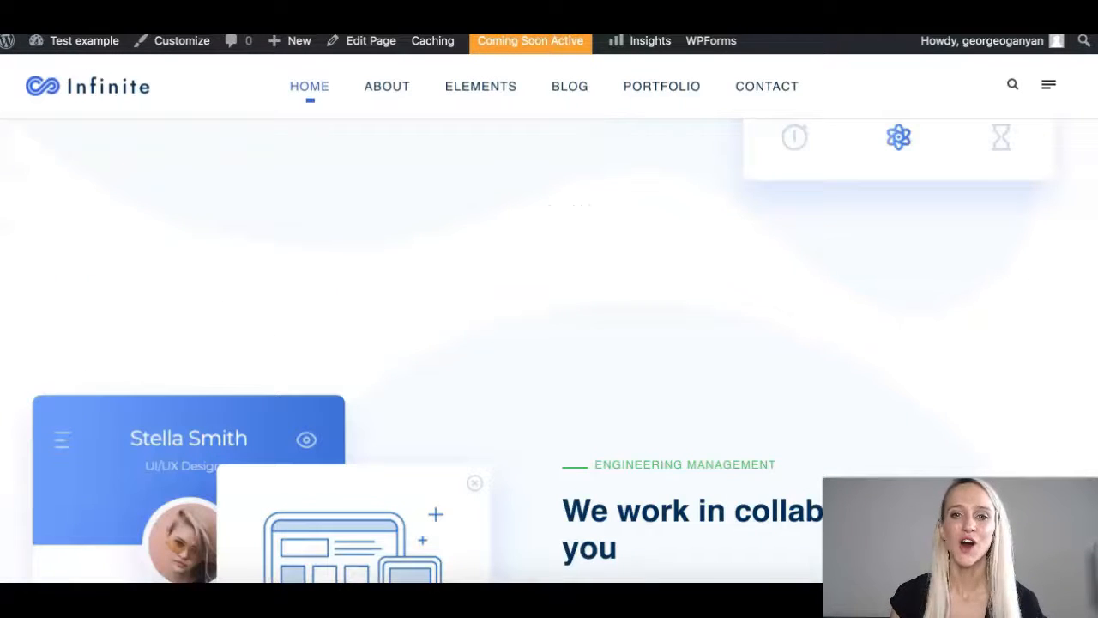
scroll(549, 343, "up", 15)
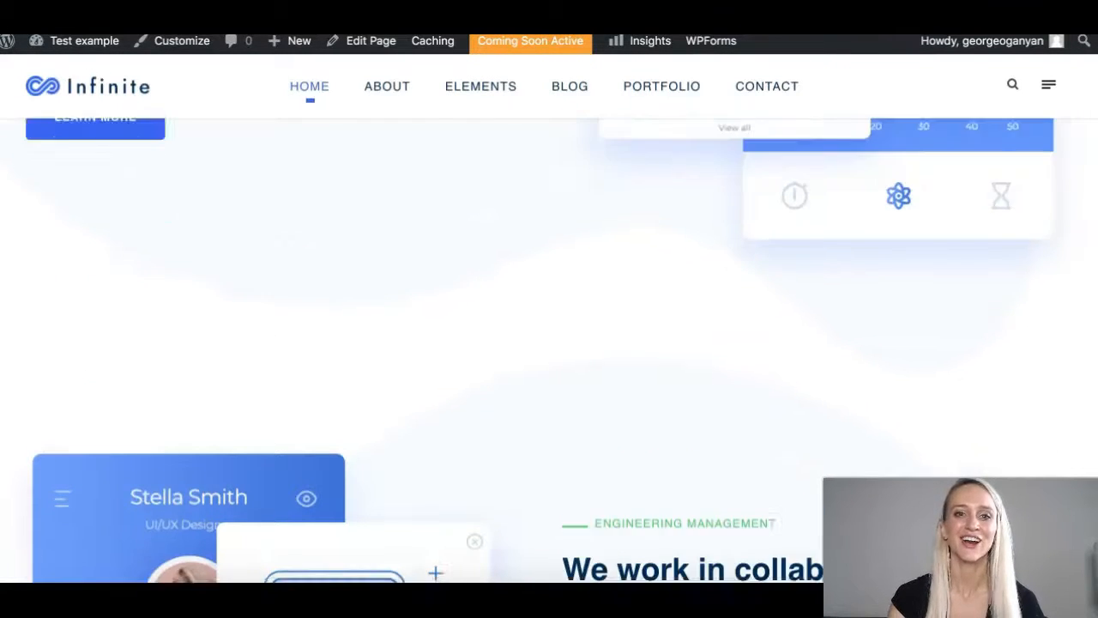
scroll(549, 343, "up", 2)
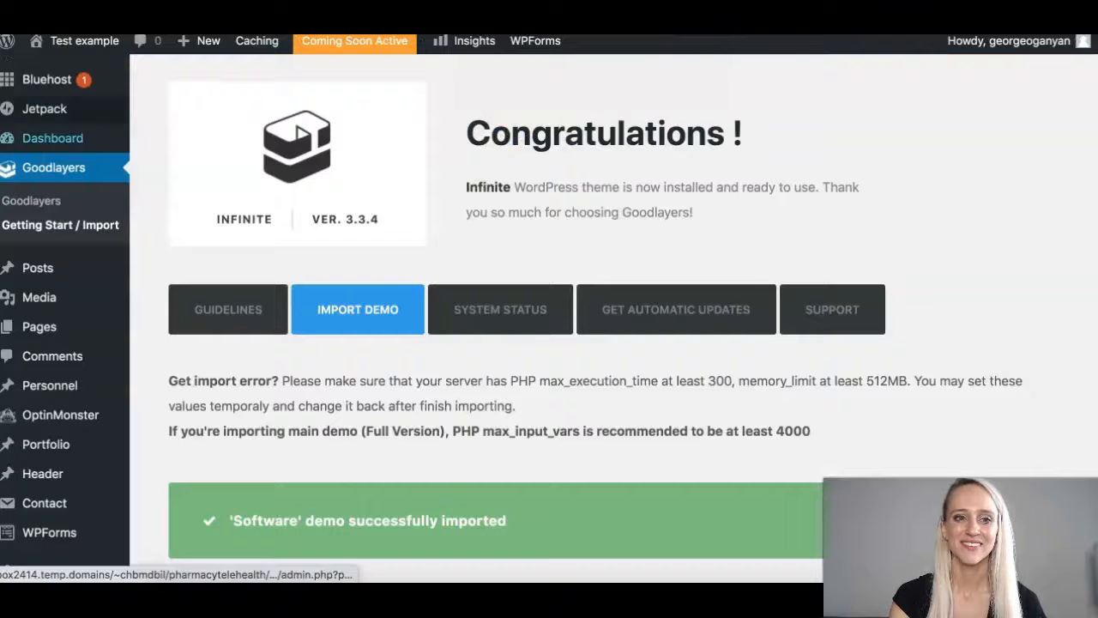
Scroll down the page before moving on to the Envato Market Downloads list.
scroll(52, 344, "down", 5)
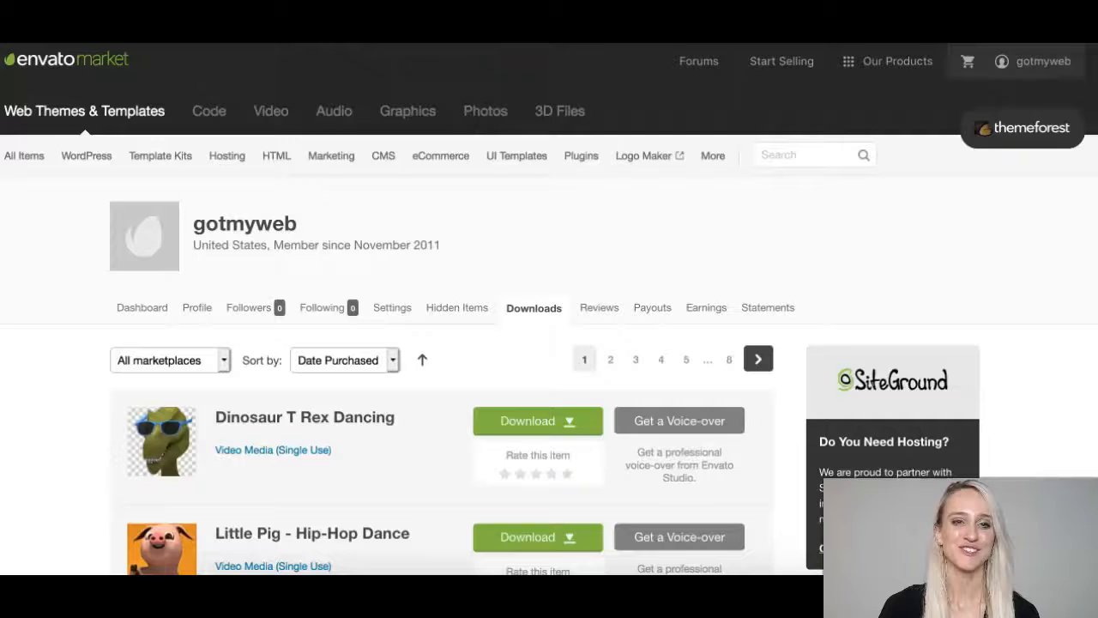
From Envato Market's purchased downloads, download Slider Revolution's files and save them to disk.
mouse_move(1033, 62)
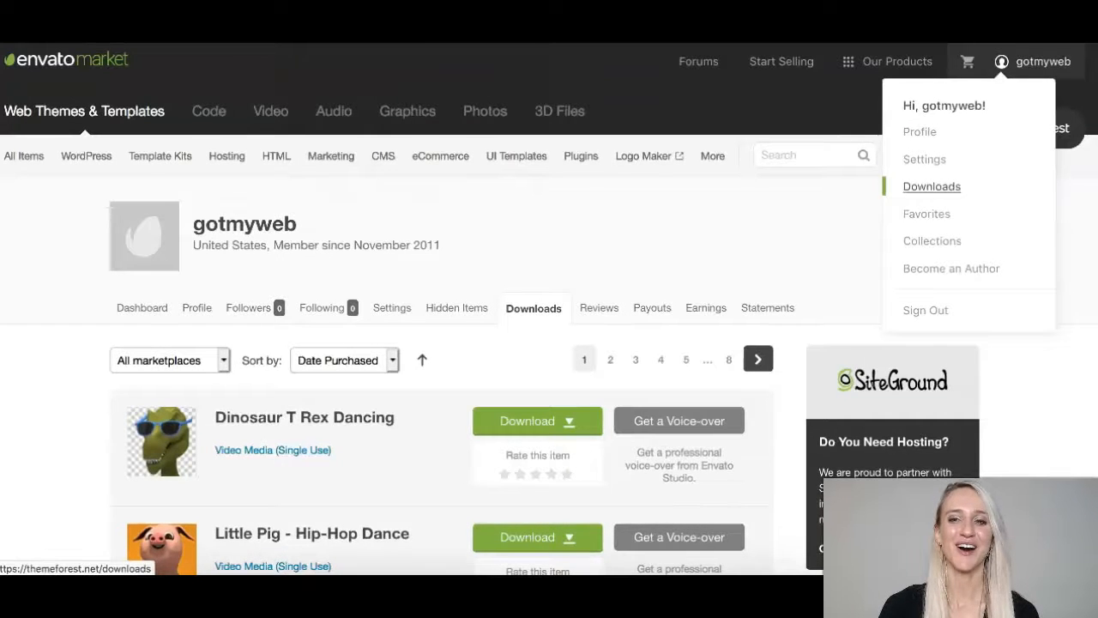
left_click(932, 187)
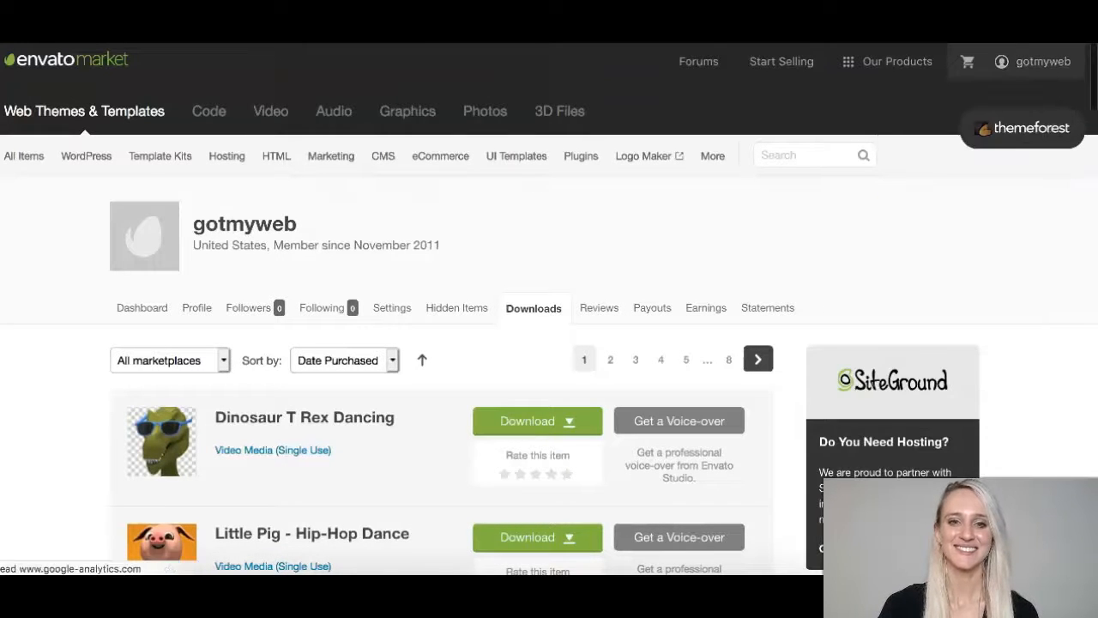
scroll(549, 343, "down", 10)
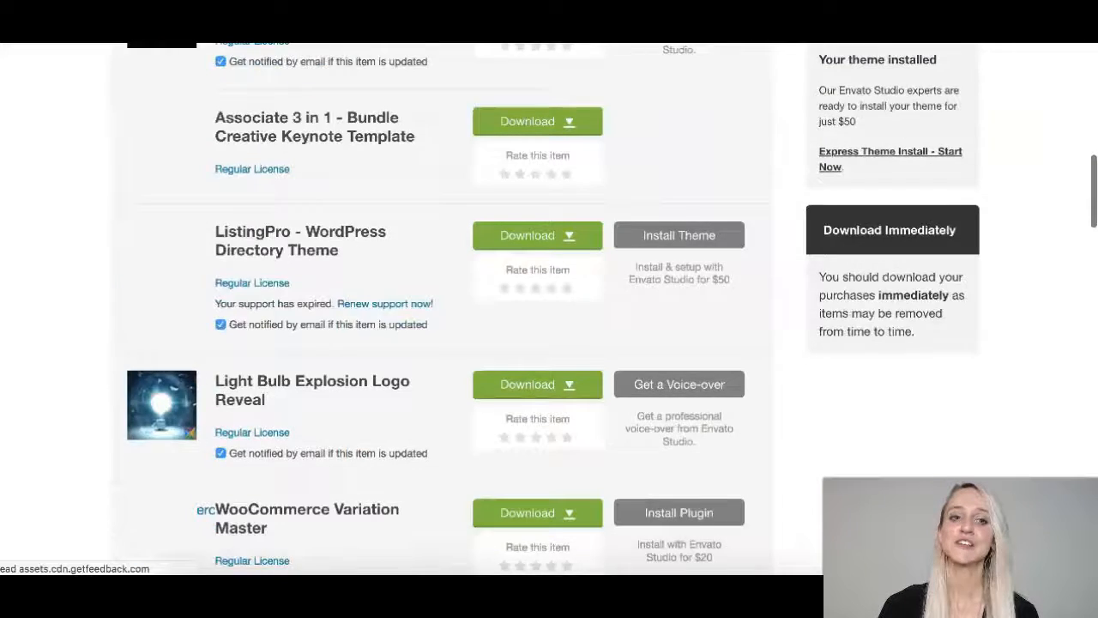
scroll(549, 343, "down", 8)
scroll(197, 420, "down", 4)
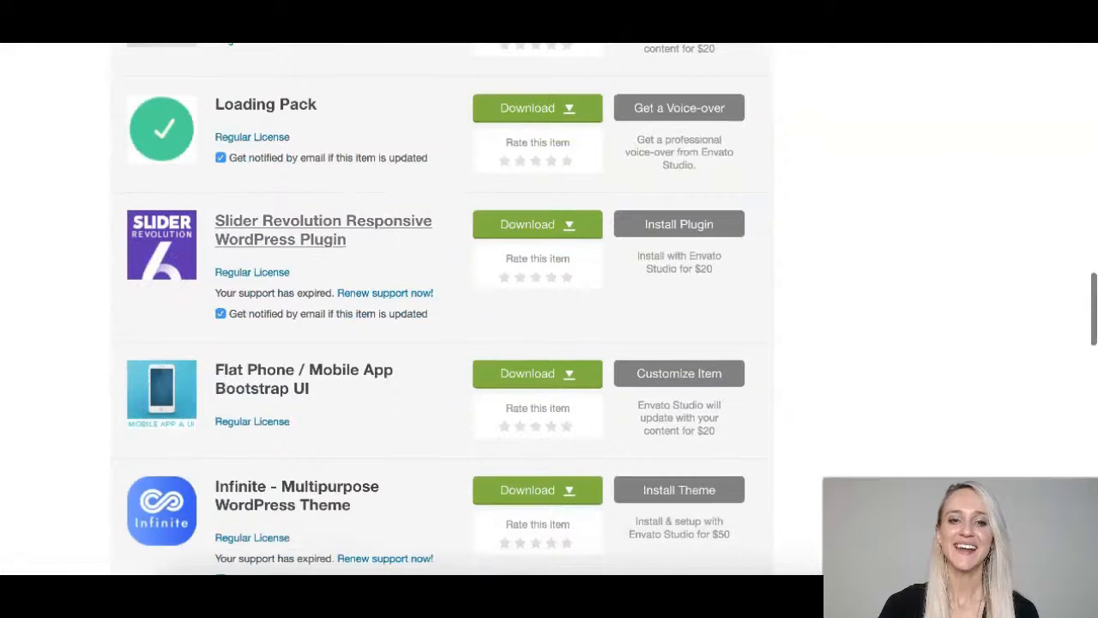
scroll(442, 309, "down", 1)
scroll(442, 308, "up", 1)
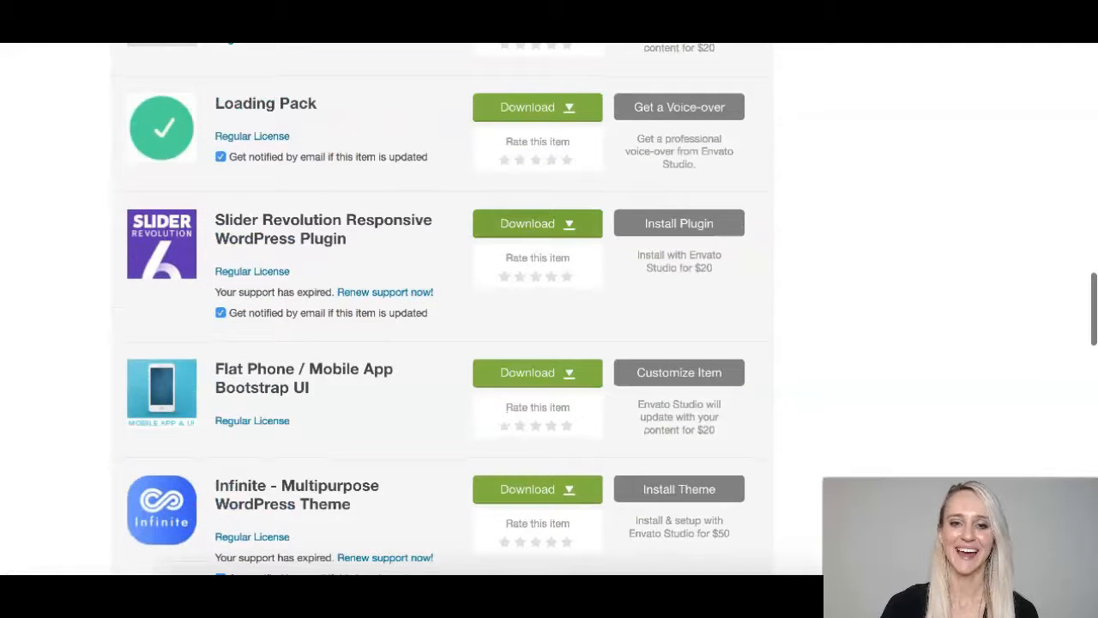
left_click(532, 223)
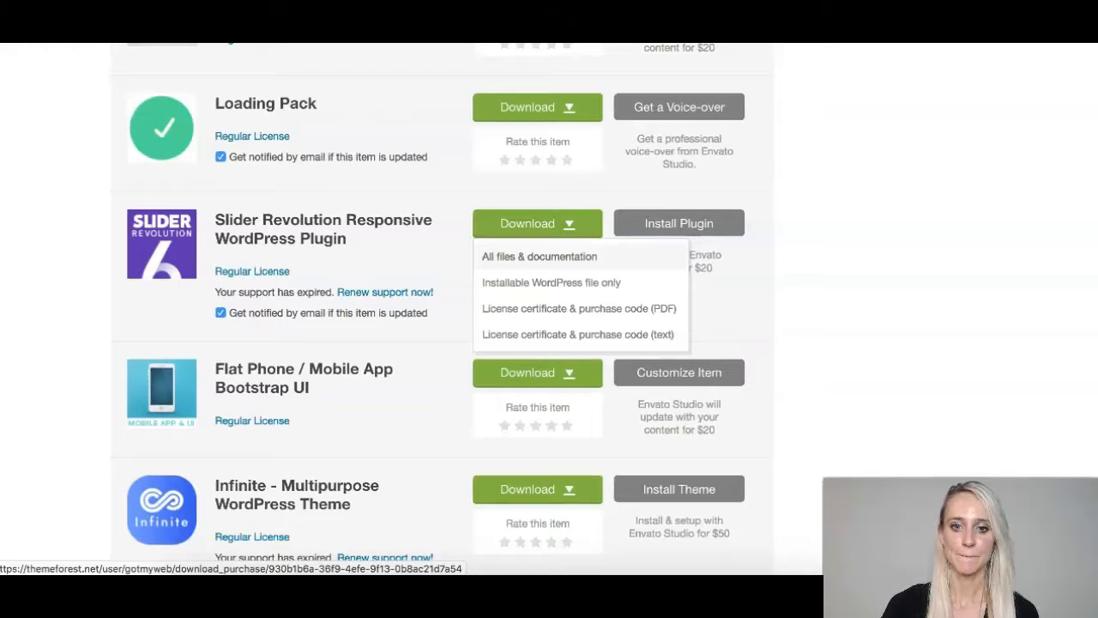
left_click(539, 256)
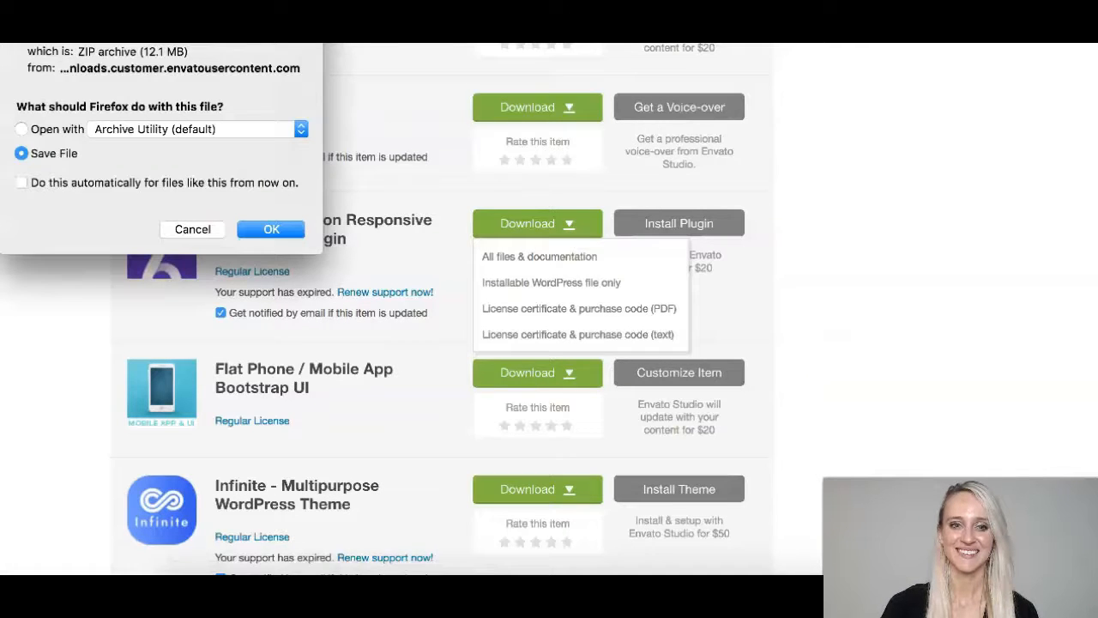
left_click(271, 229)
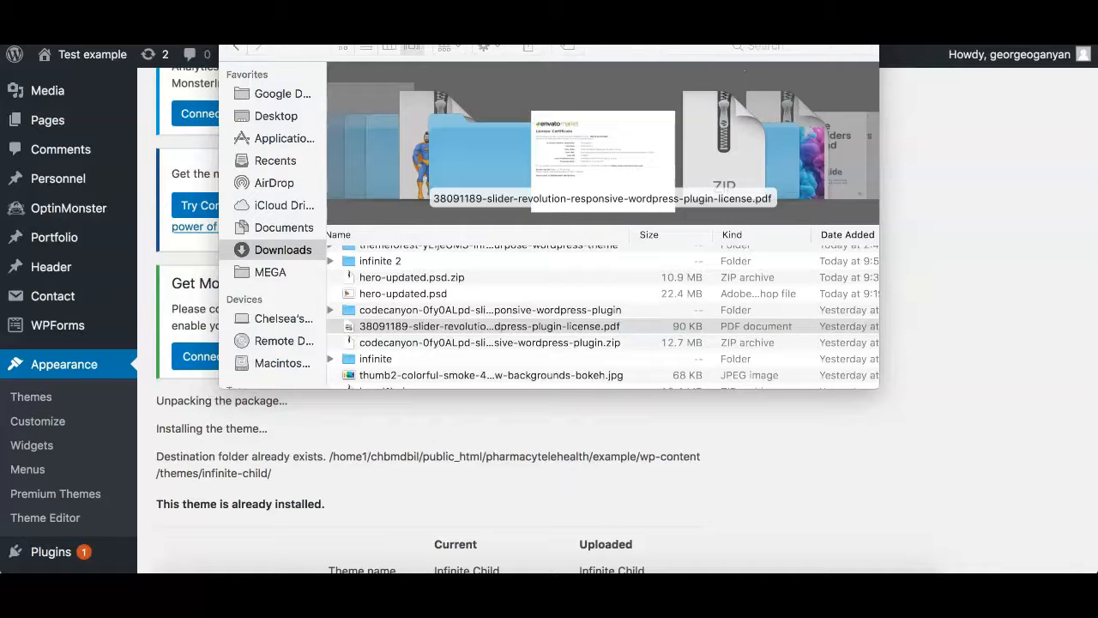
Preview the license certificate PDF in Quick Look and select its item purchase code.
key("space")
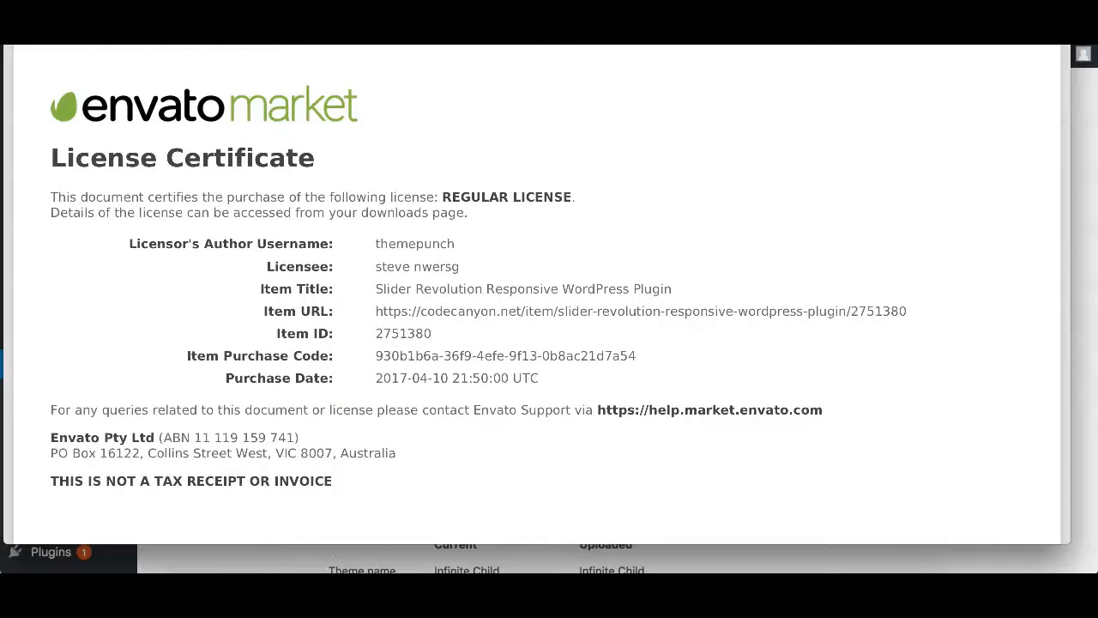
left_click_drag(187, 356, 333, 357)
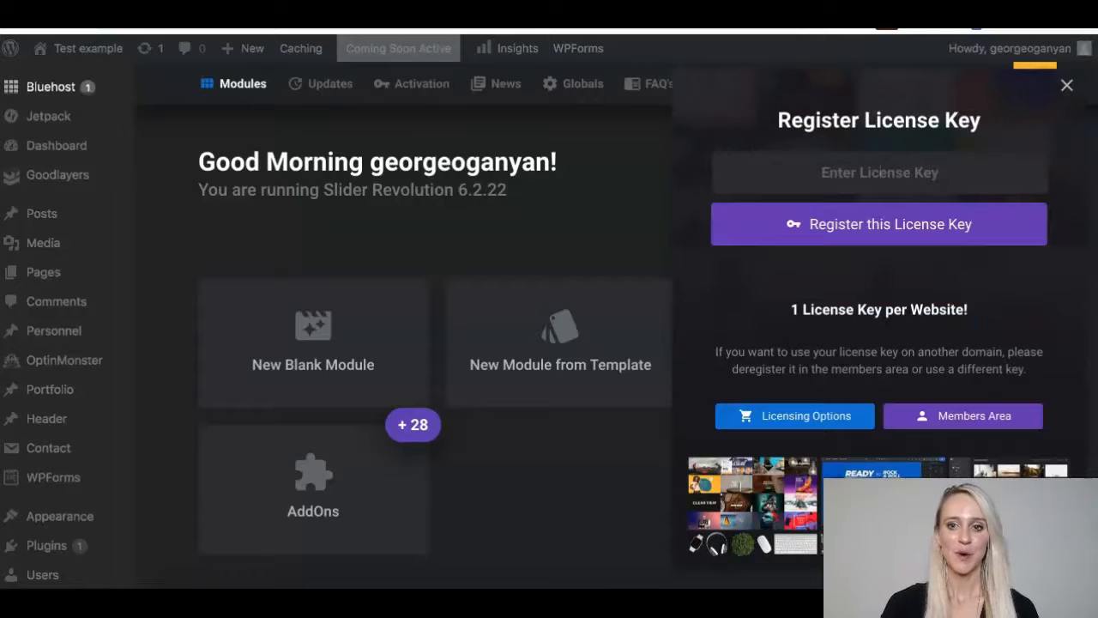
Paste the purchase code as the license key and check it against the certificate.
key("super+v")
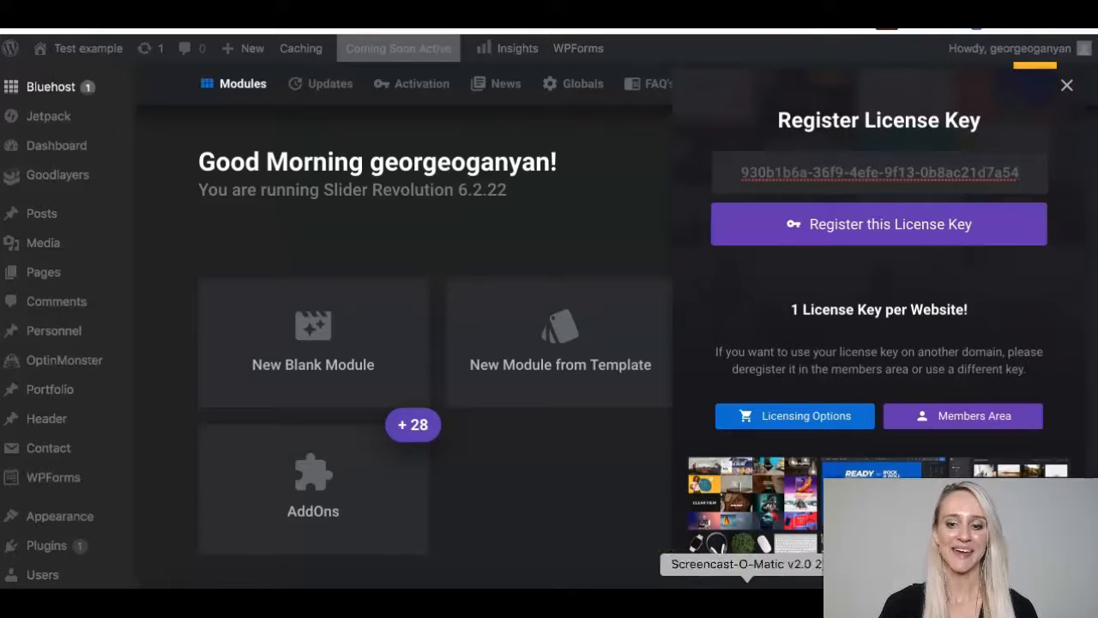
left_click(784, 602)
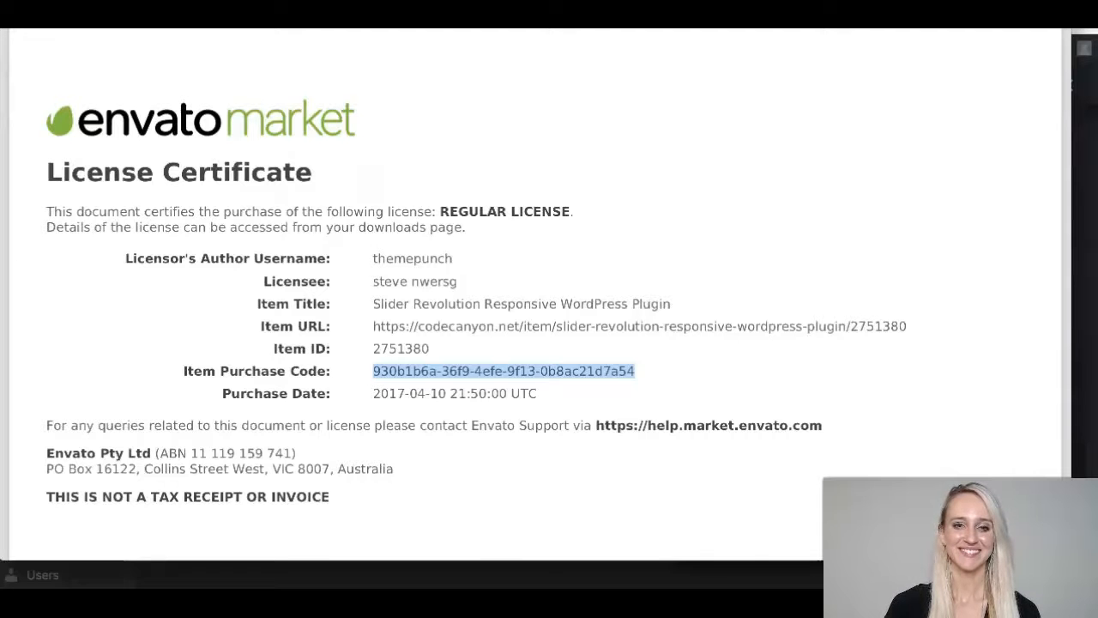
key("super+m")
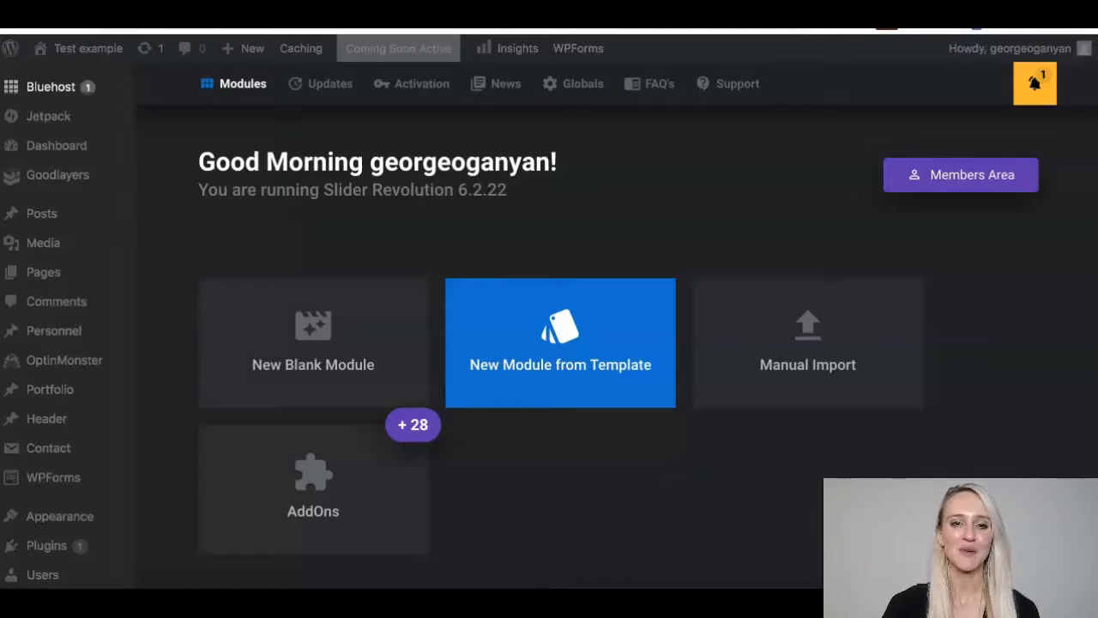
Browse the module template library, then create a new blank module instead.
left_click(560, 343)
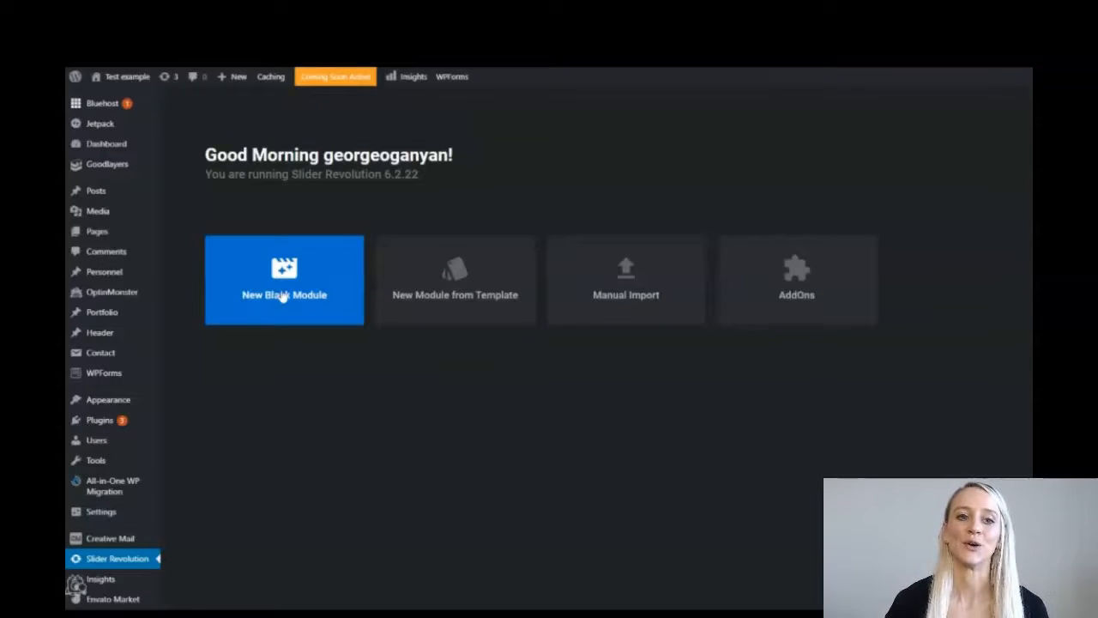
left_click(283, 296)
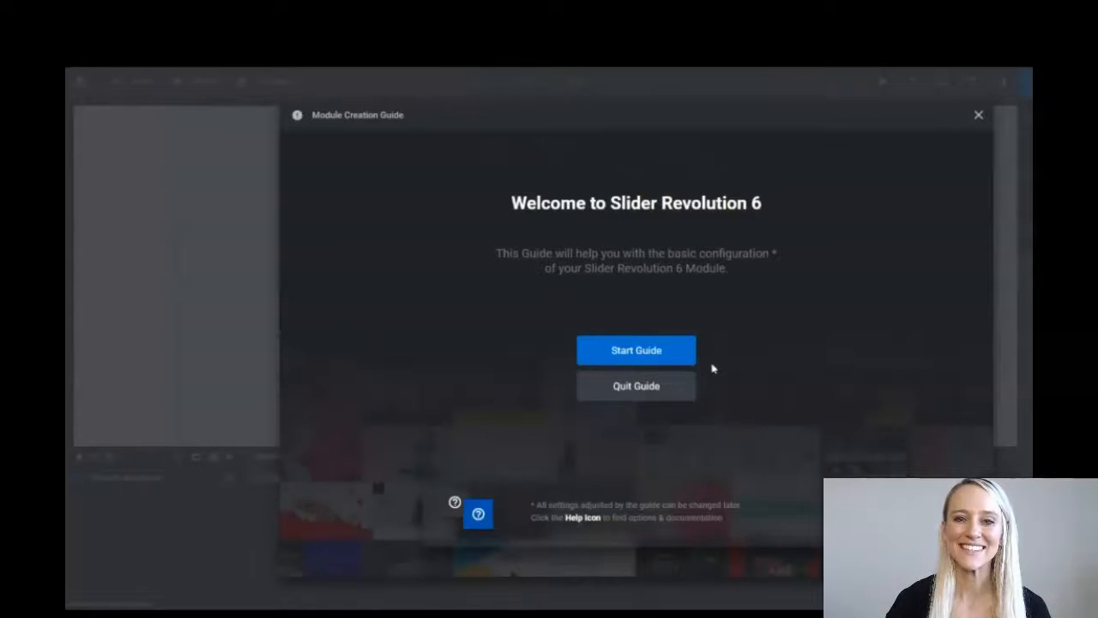
Start the Module Creation Guide.
left_click(678, 351)
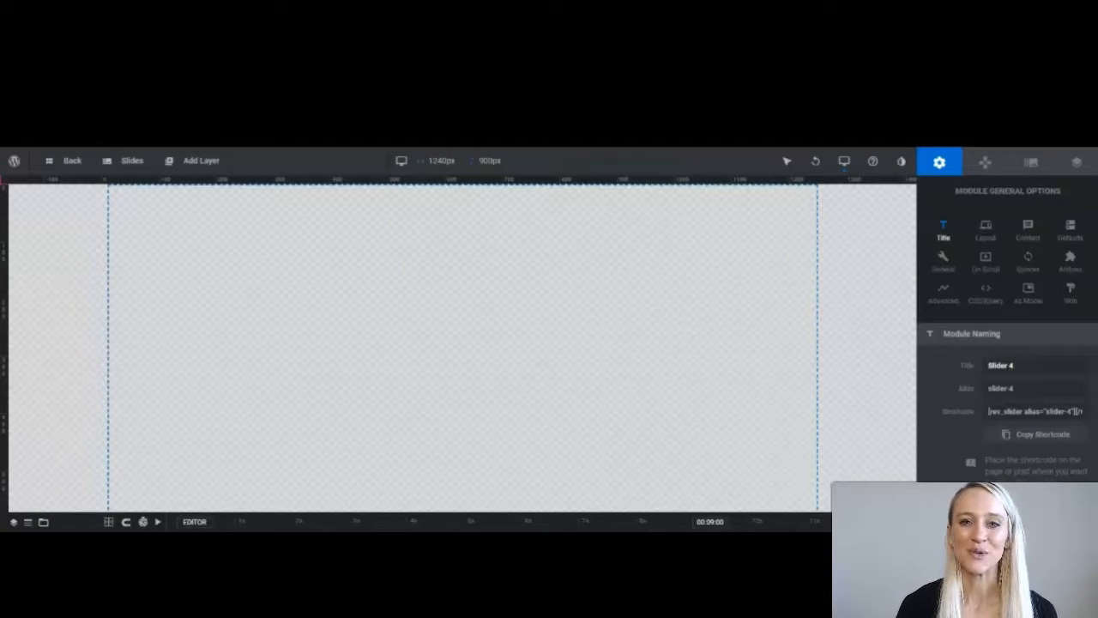
Enter 'Demo' as both the module title and alias, then save.
type("Demo")
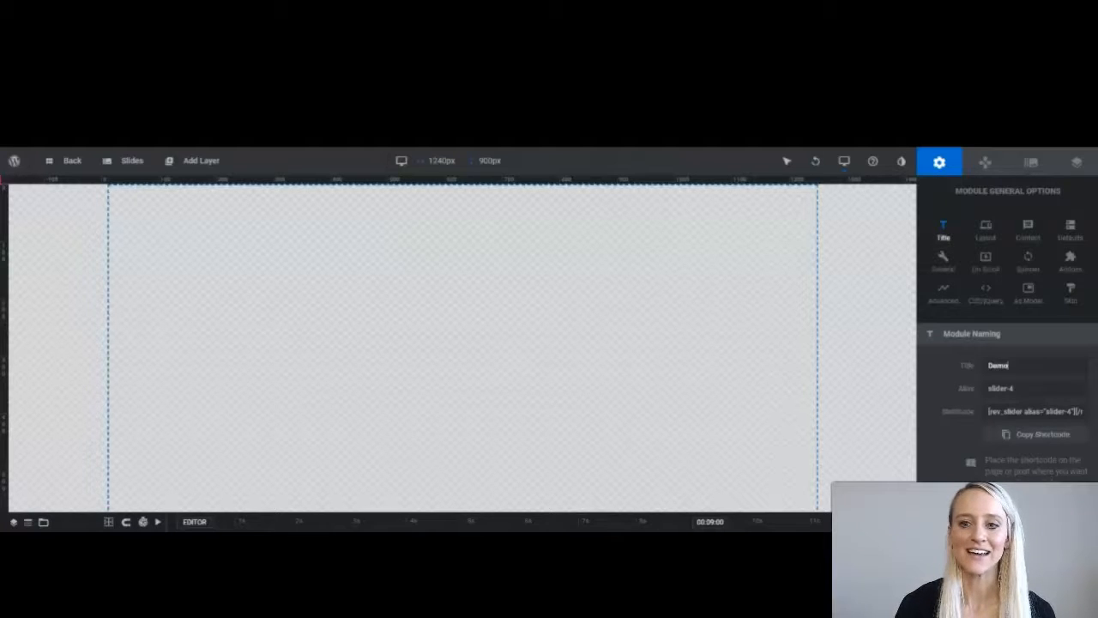
key("Tab")
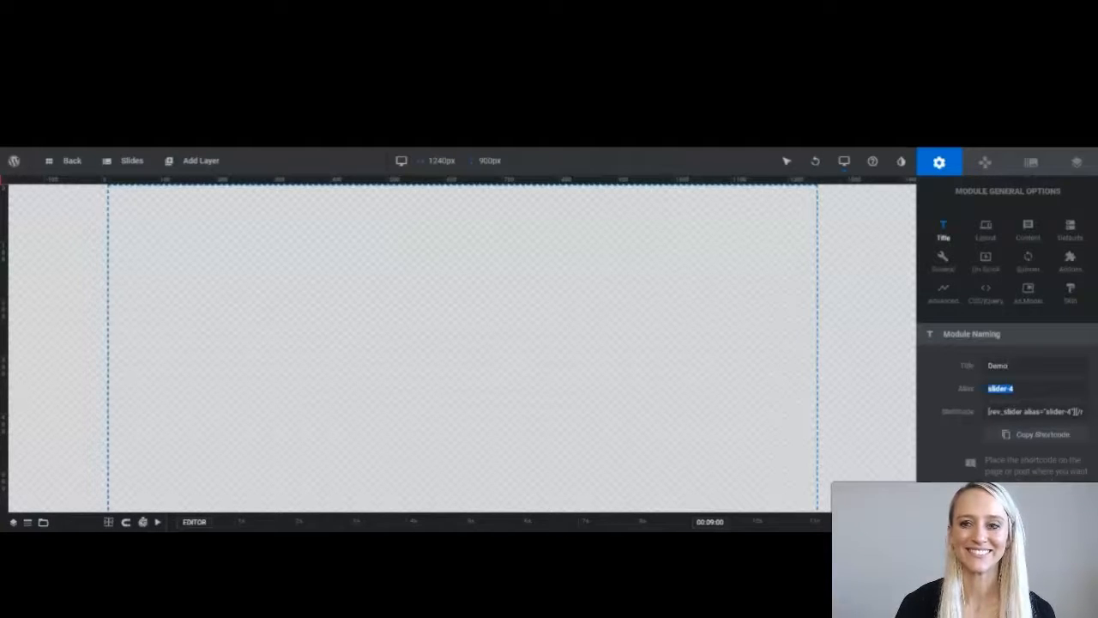
type("Demo")
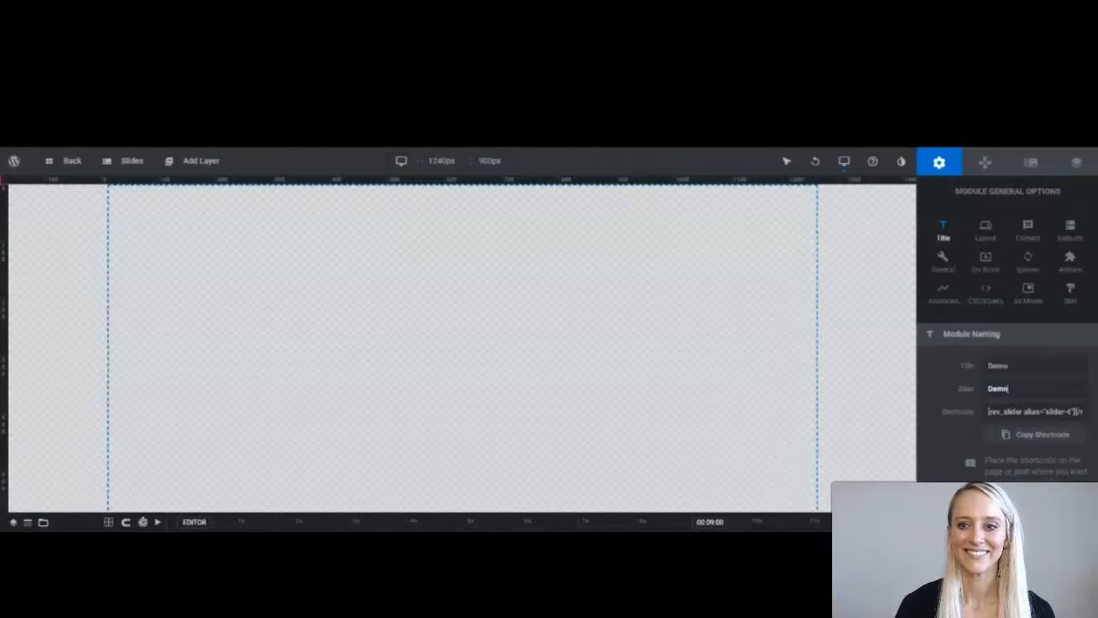
key("ctrl+s")
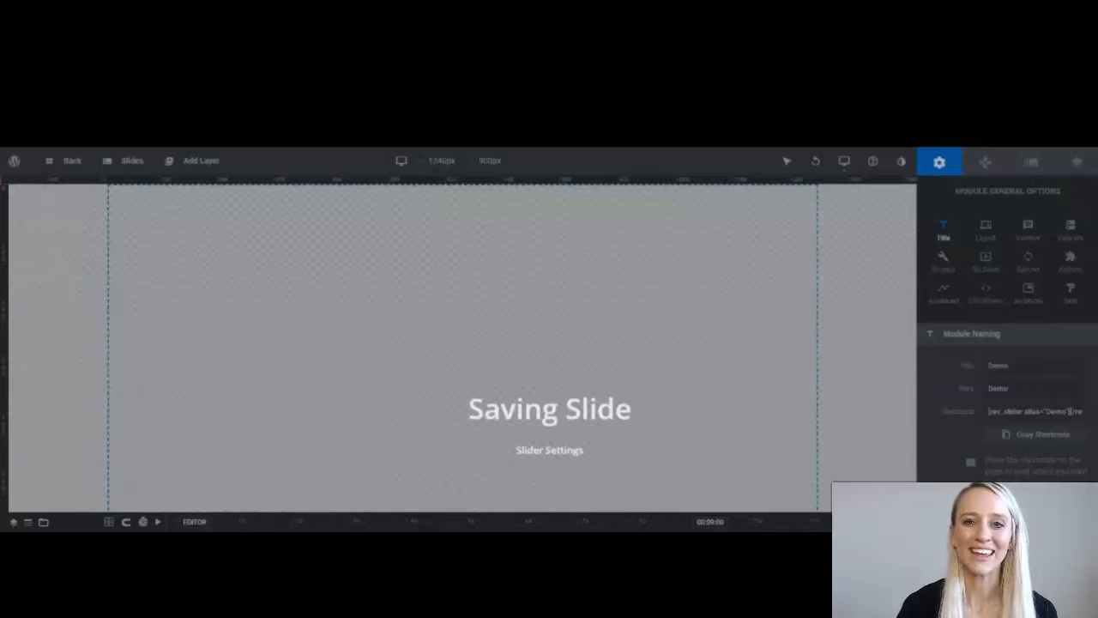
In the layout settings, change the desktop slider height from 900px to 700px.
left_click(987, 229)
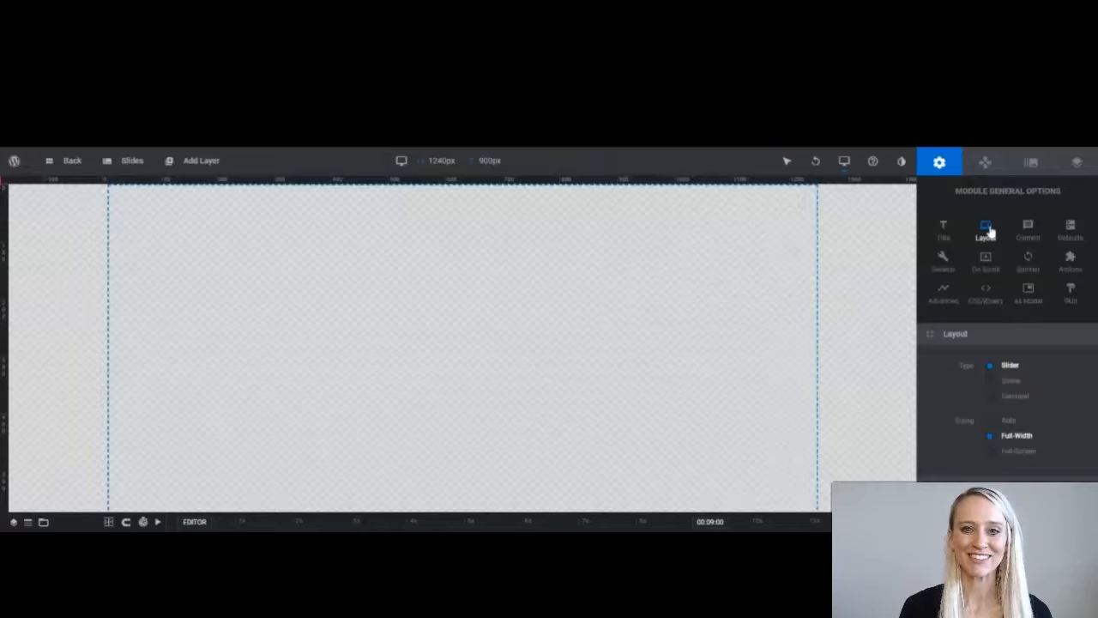
scroll(1028, 423, "down", 2)
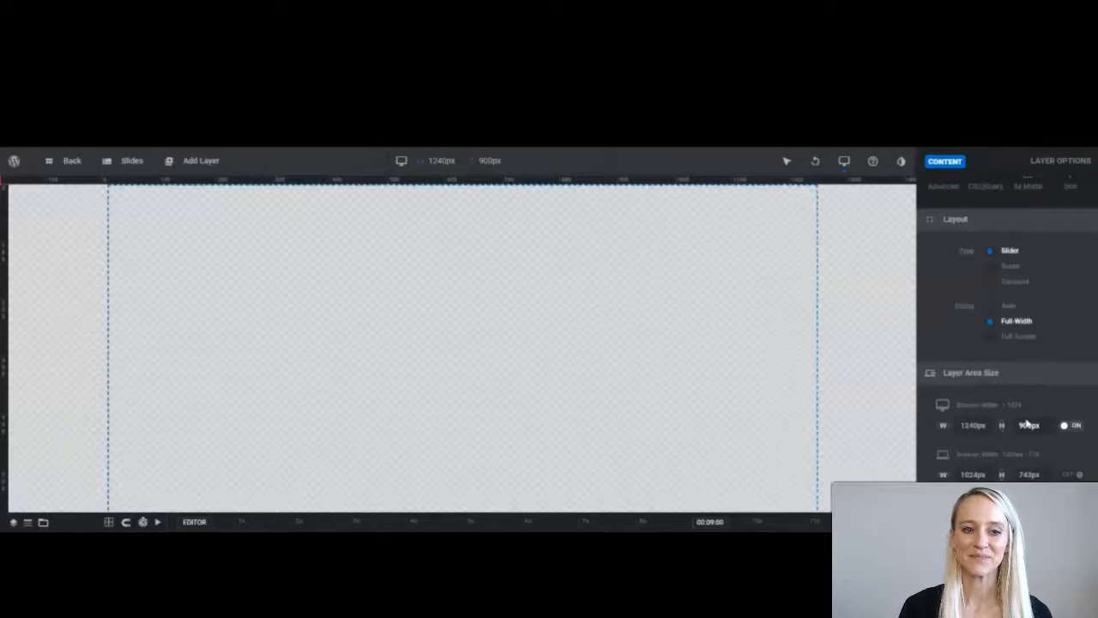
double_click(1029, 426)
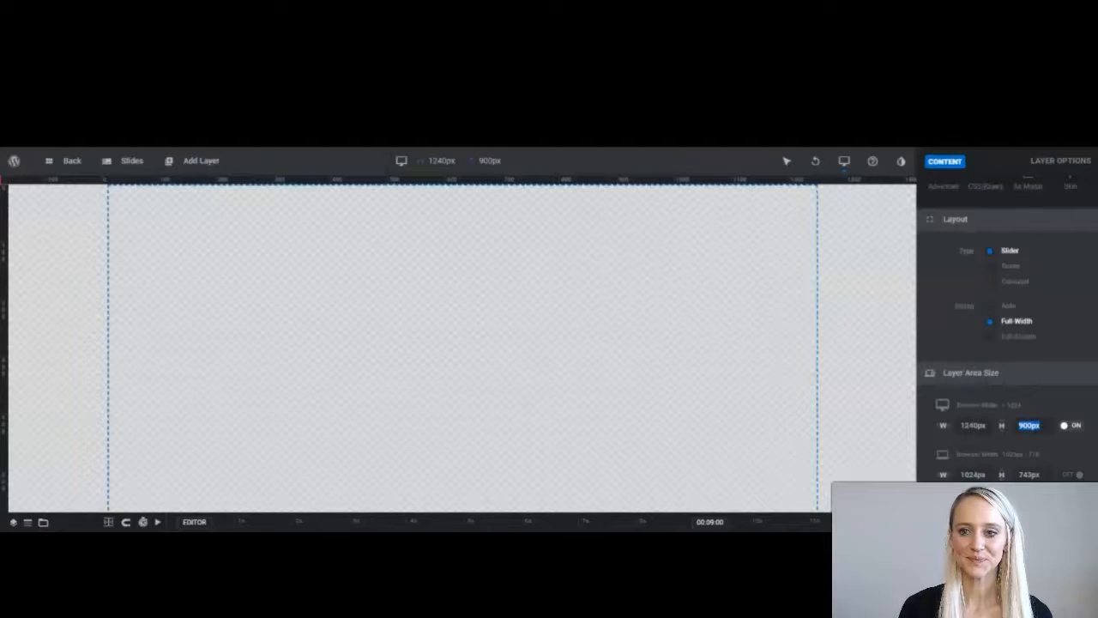
left_click(1023, 425)
key("BackSpace")
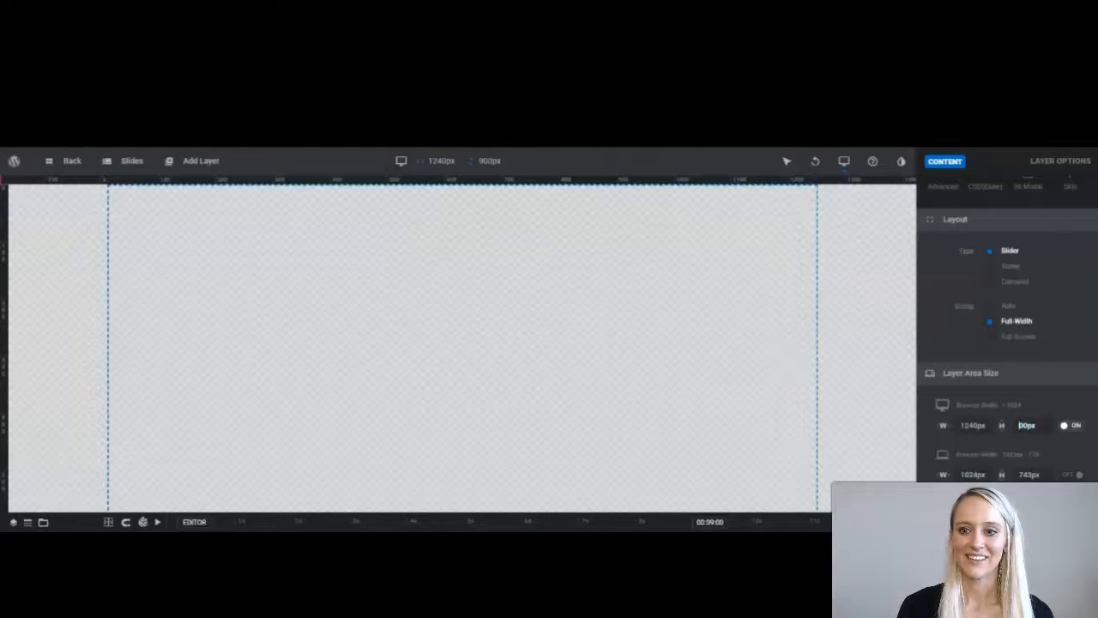
type("7")
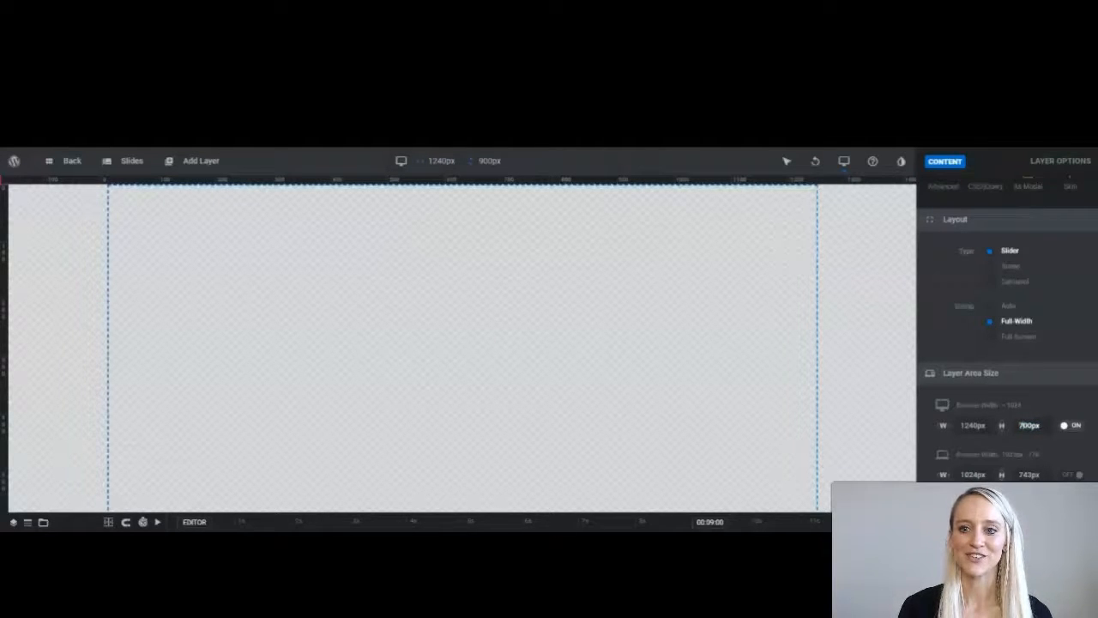
Enable custom heights for the laptop, tablet and phone screen sizes.
scroll(1067, 433, "down", 1)
left_click(1071, 418)
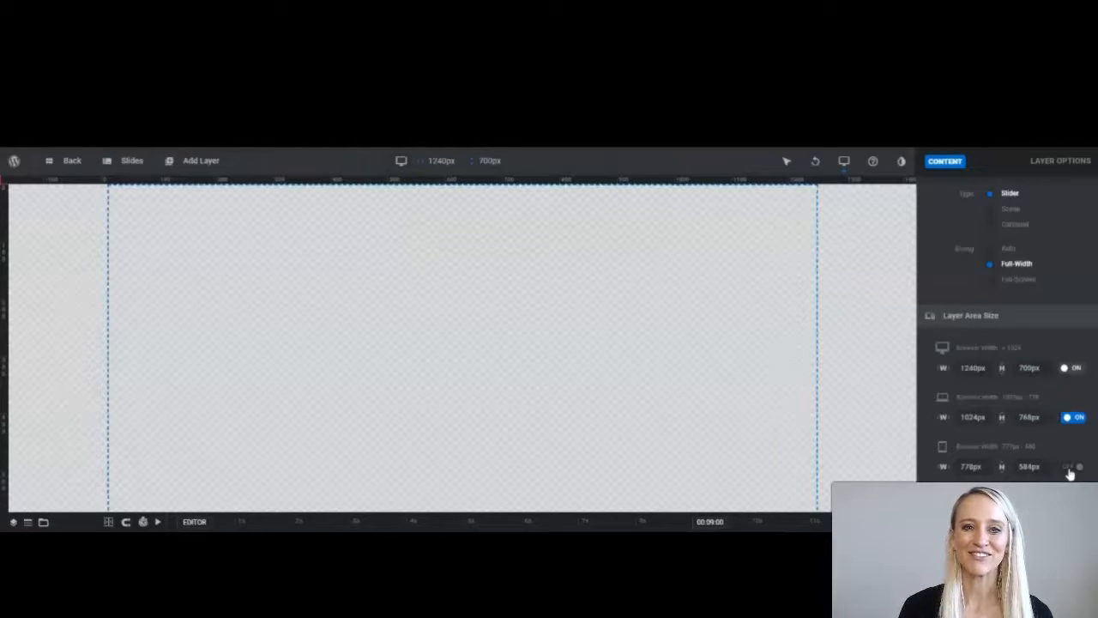
left_click(1072, 467)
scroll(1071, 470, "down", 2)
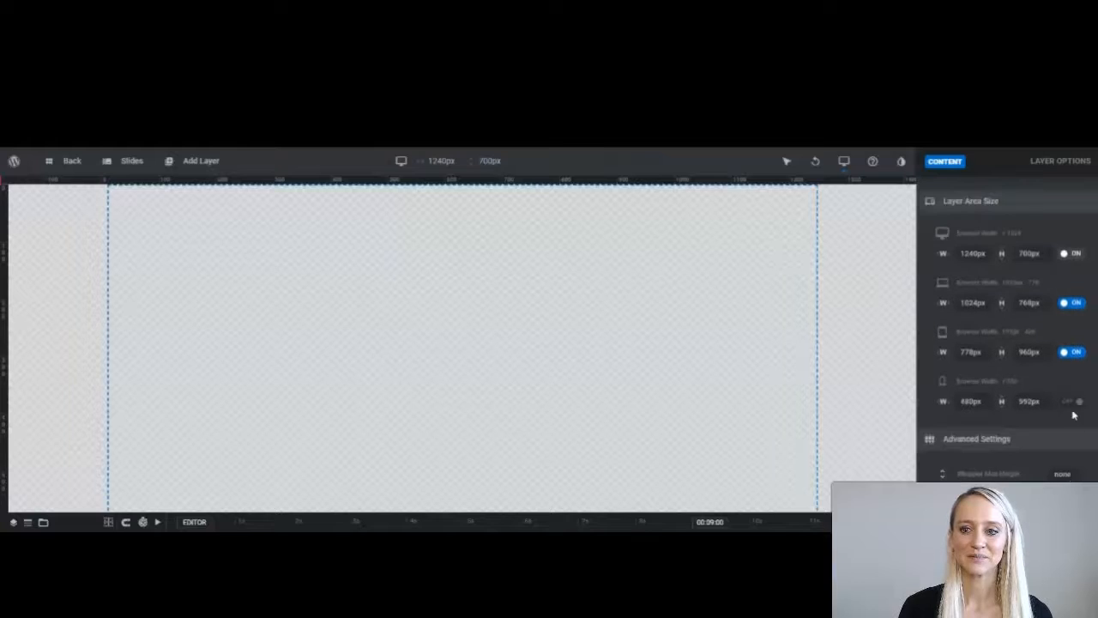
left_click(1072, 401)
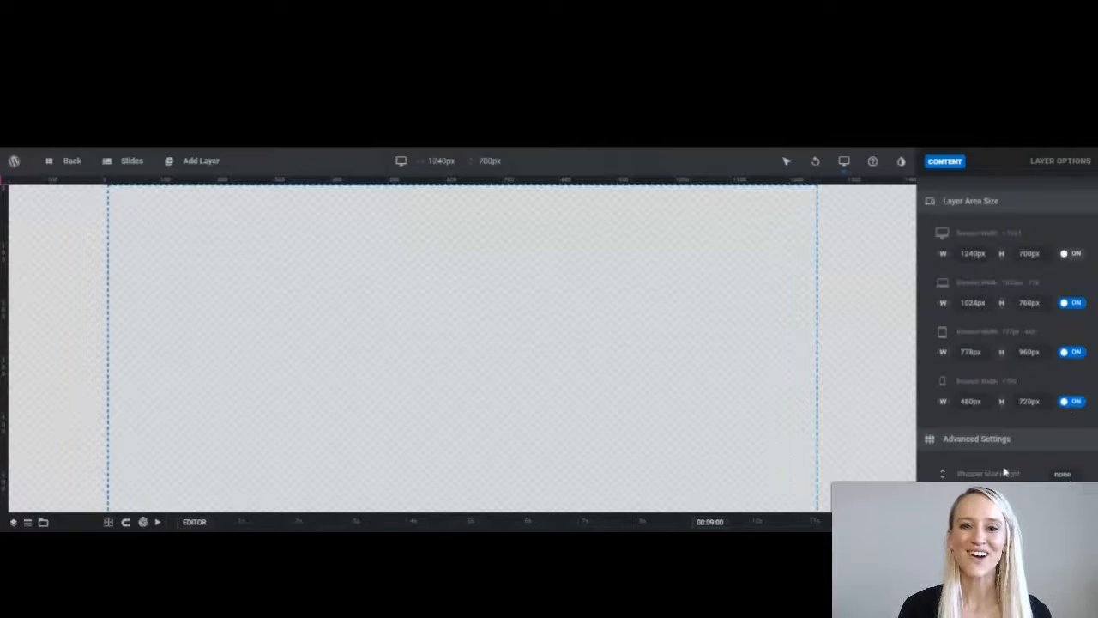
scroll(1006, 471, "down", 1)
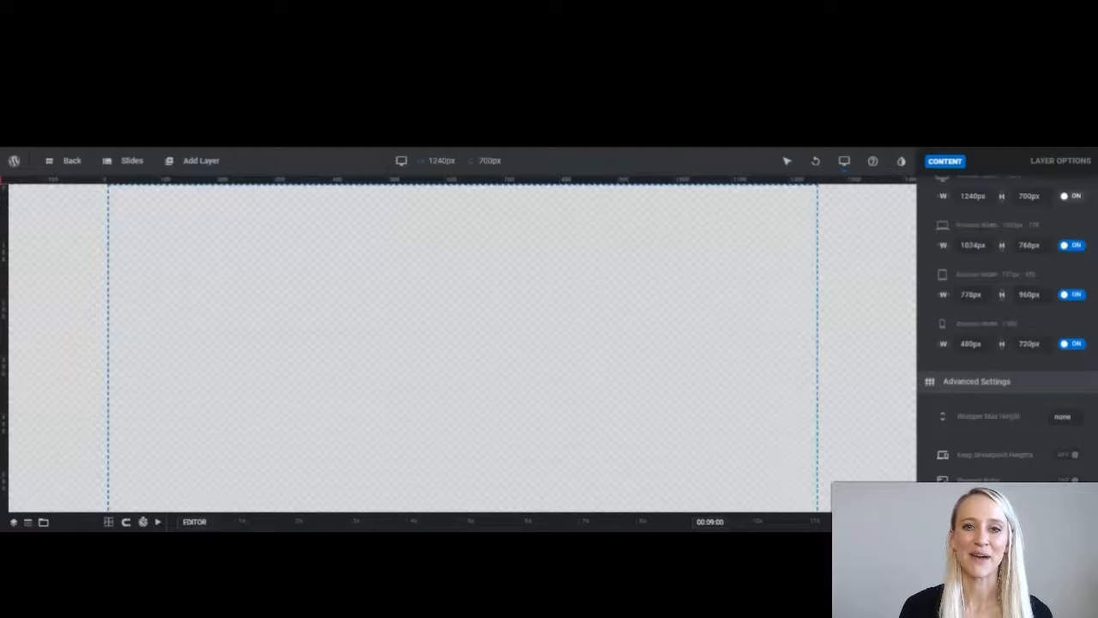
Save the slider, then turn on navigation arrows using the Hephaistos style.
key("ctrl+s")
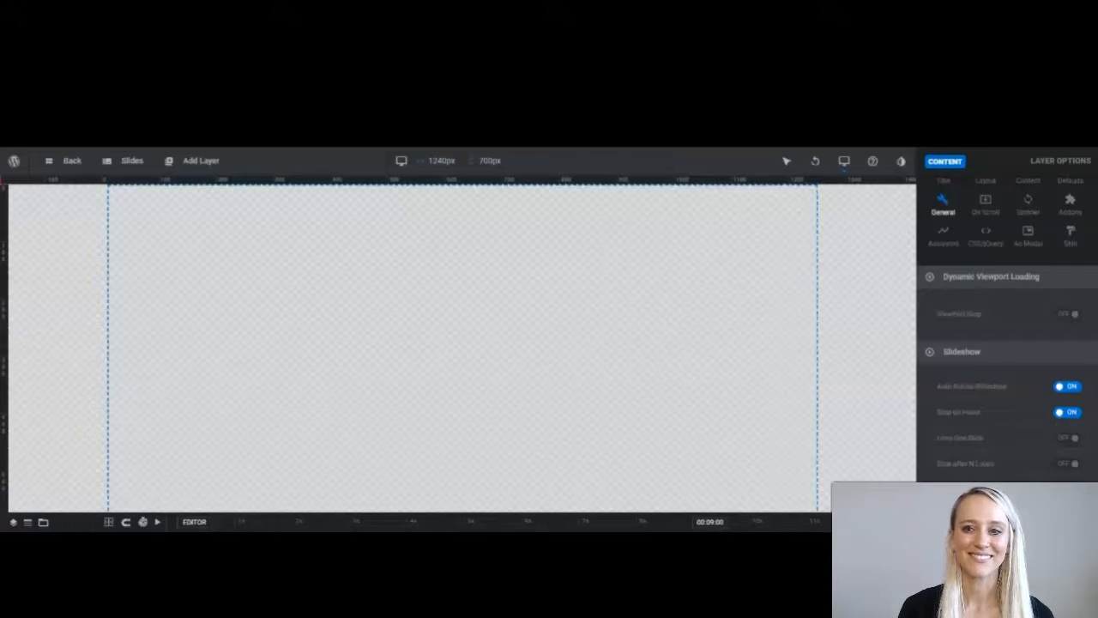
scroll(1061, 421, "down", 5)
scroll(1007, 343, "down", 5)
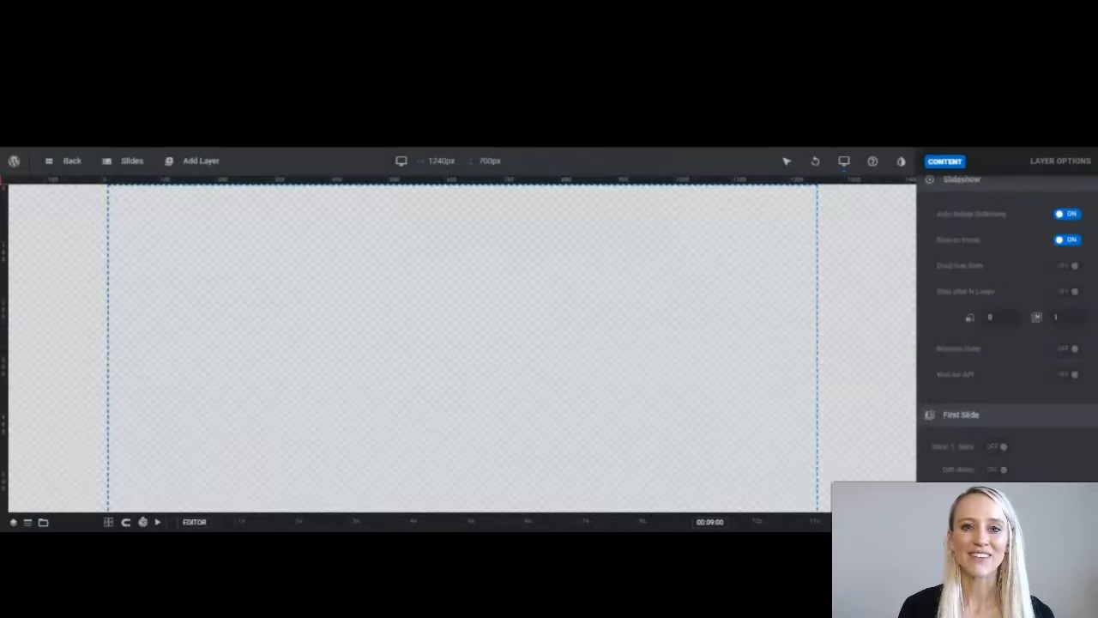
left_click(985, 163)
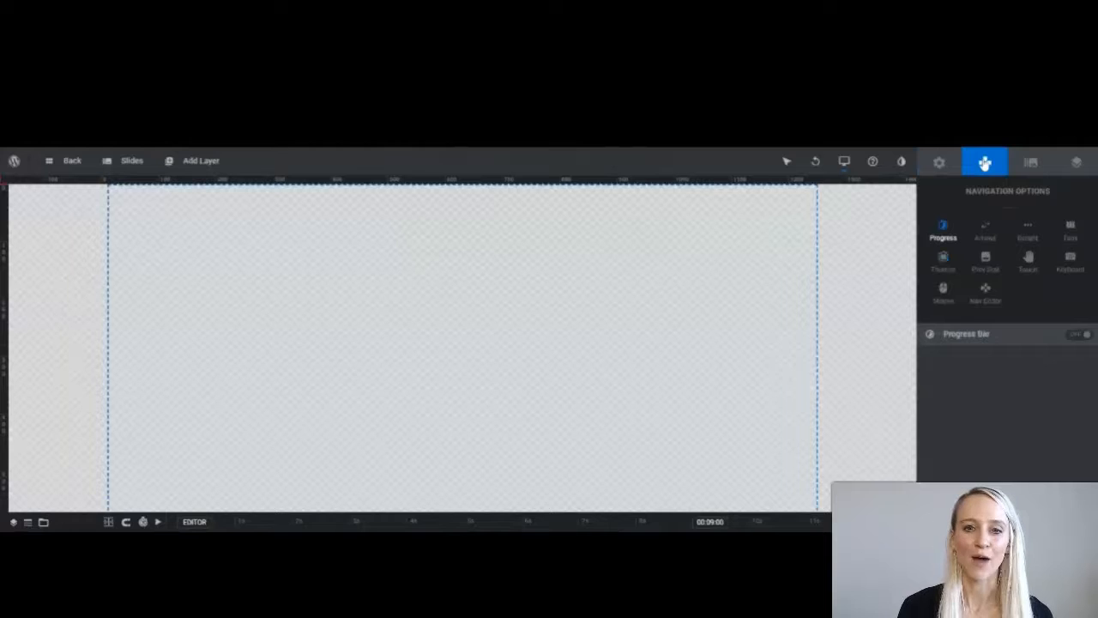
left_click(985, 234)
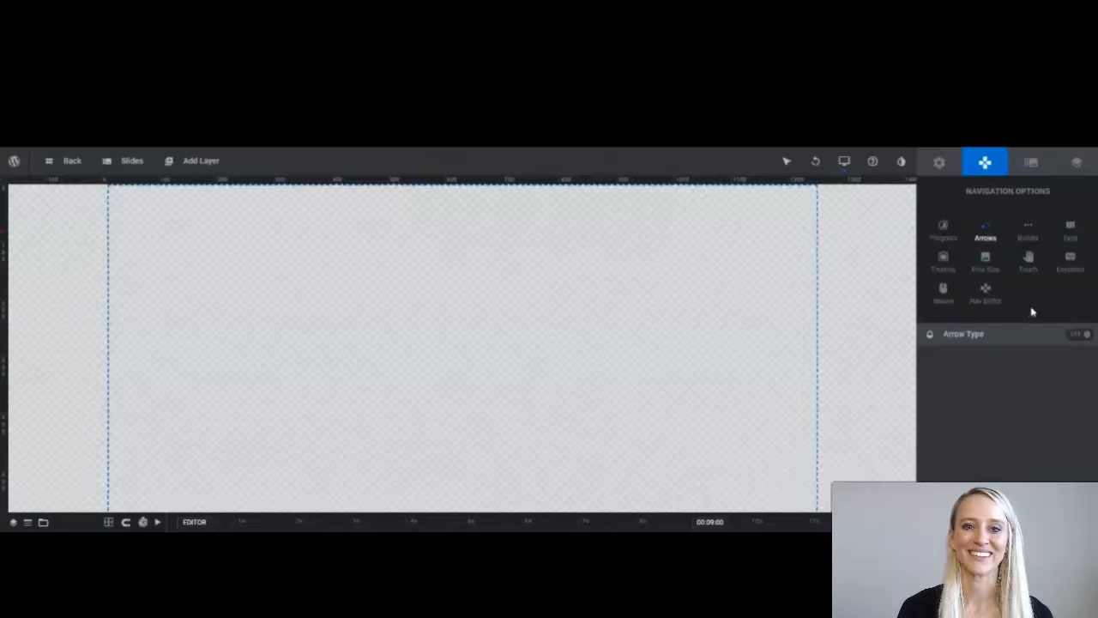
left_click(1073, 336)
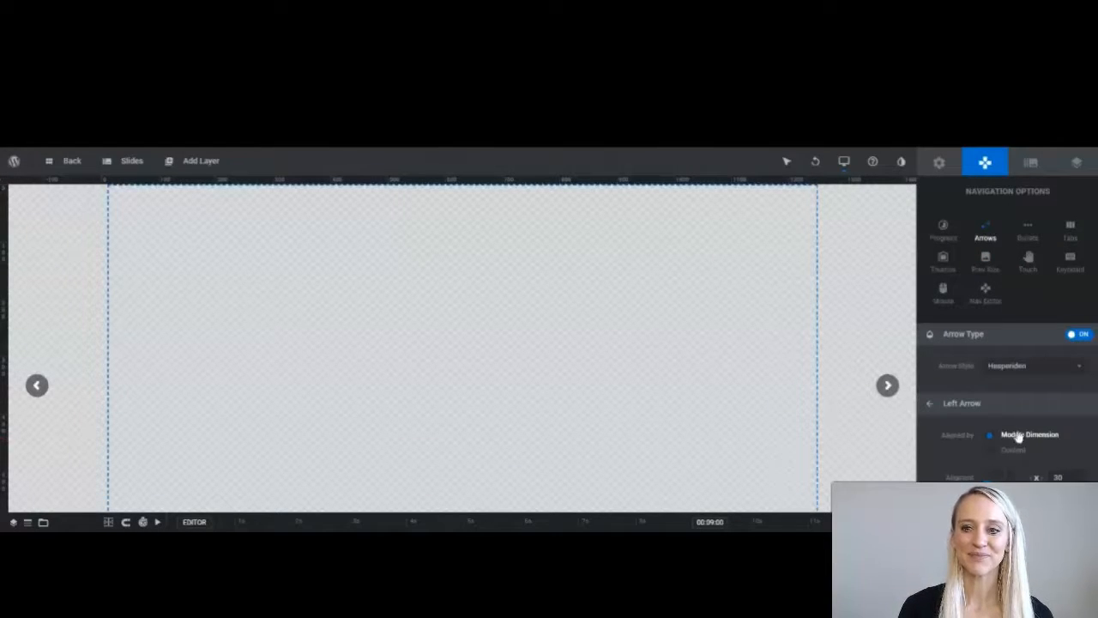
left_click(1021, 367)
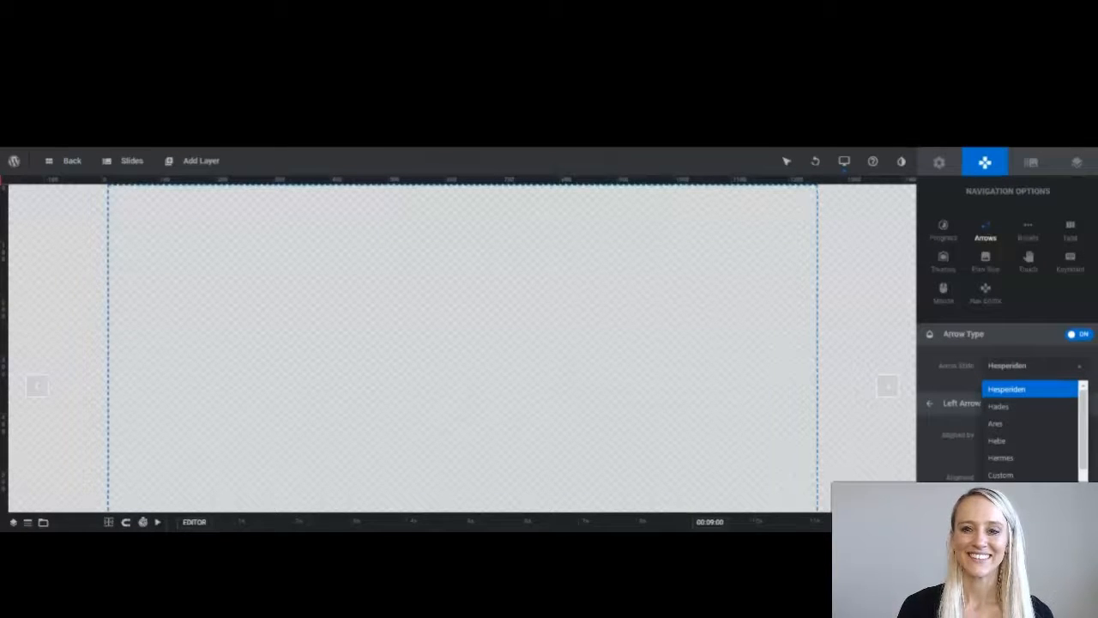
left_click(1007, 492)
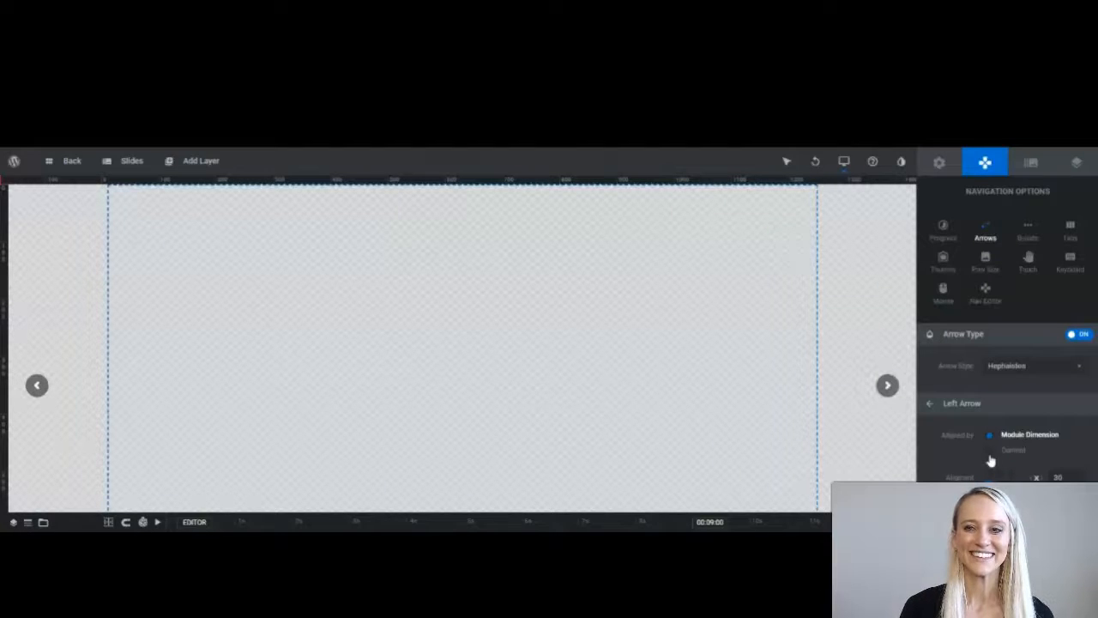
Review the thumbnail and mouse-scroll navigation settings, then close the navigation editor.
left_click(943, 260)
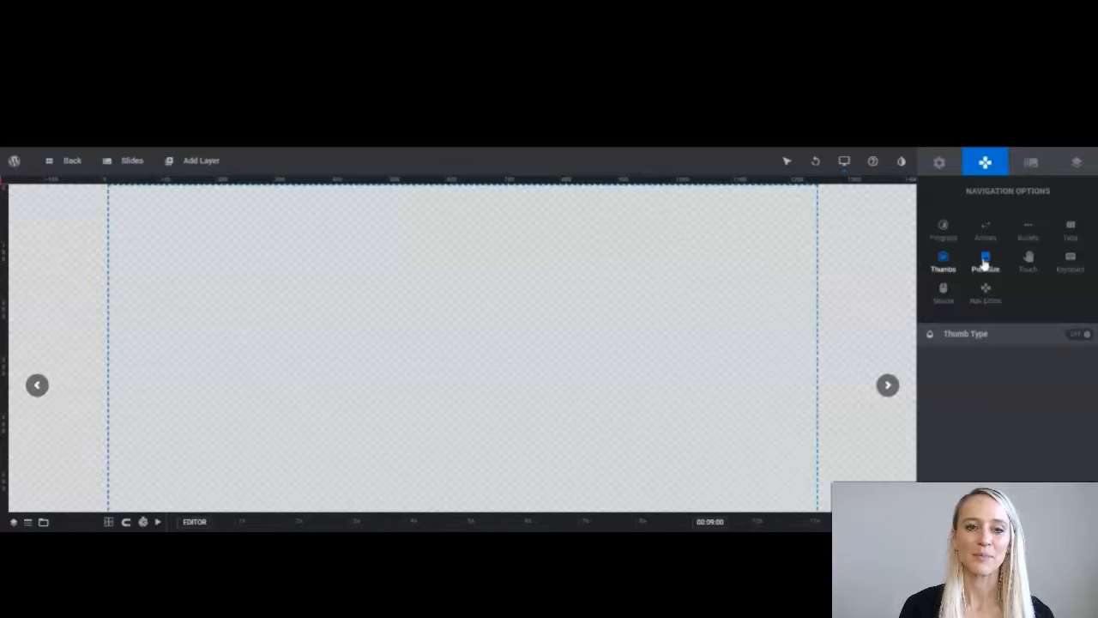
left_click(943, 290)
left_click(986, 295)
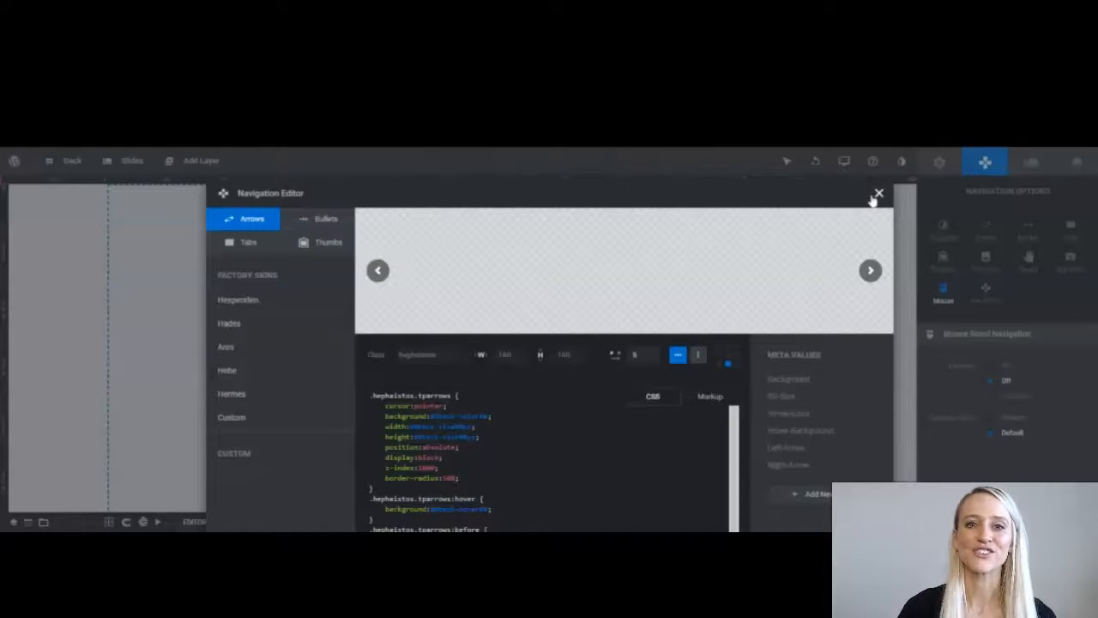
left_click(878, 194)
left_click(1032, 163)
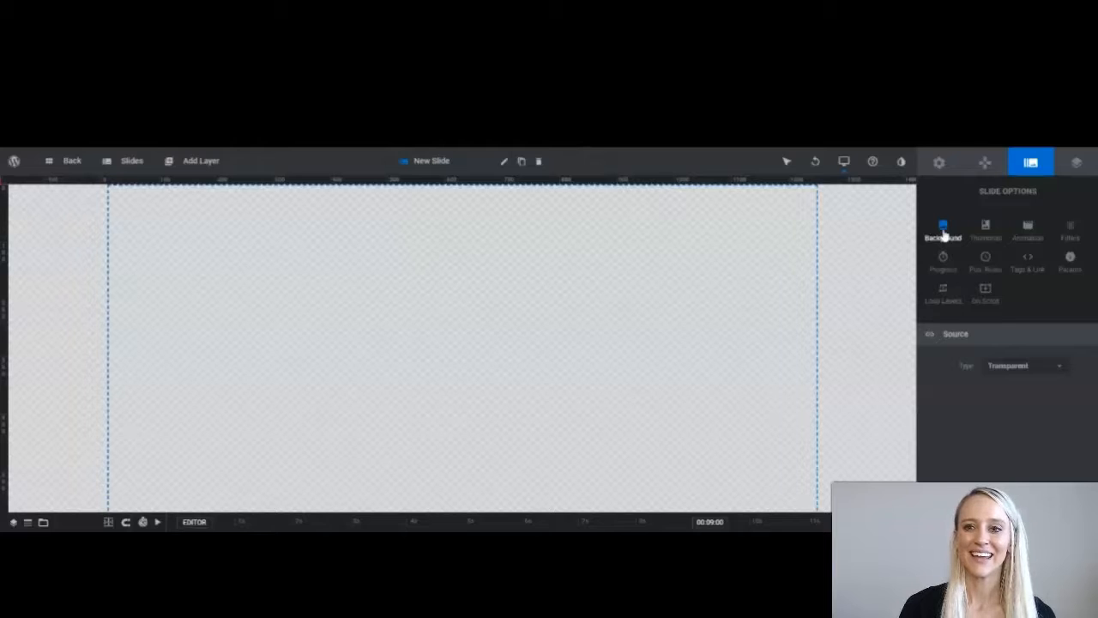
Set the slide background source to Image and pick the handshake photo from the Media Library.
left_click(1007, 367)
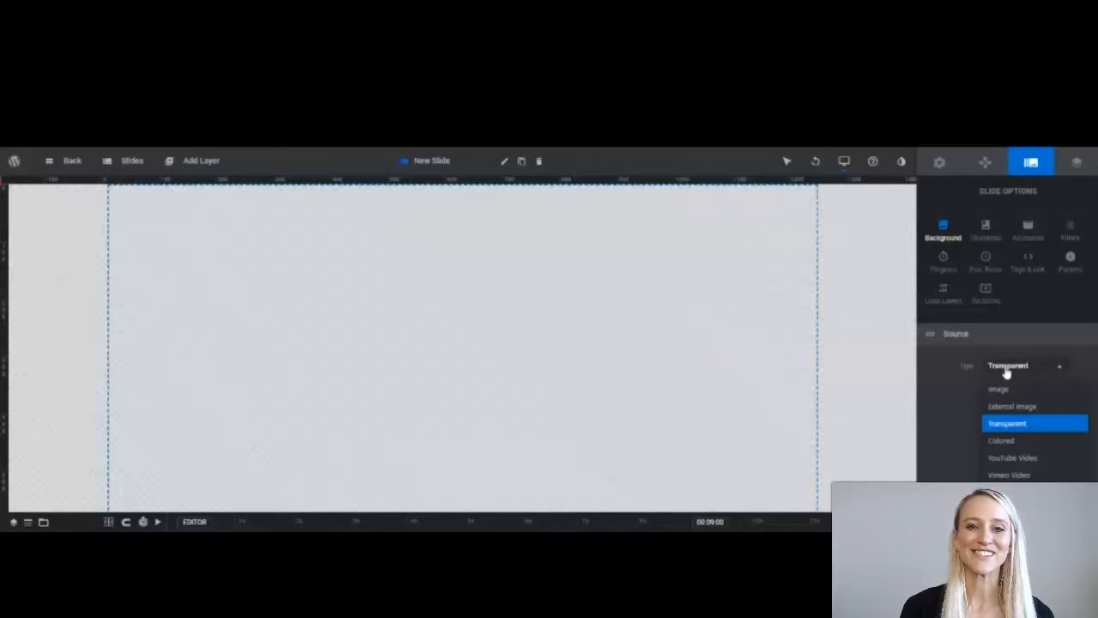
left_click(1000, 389)
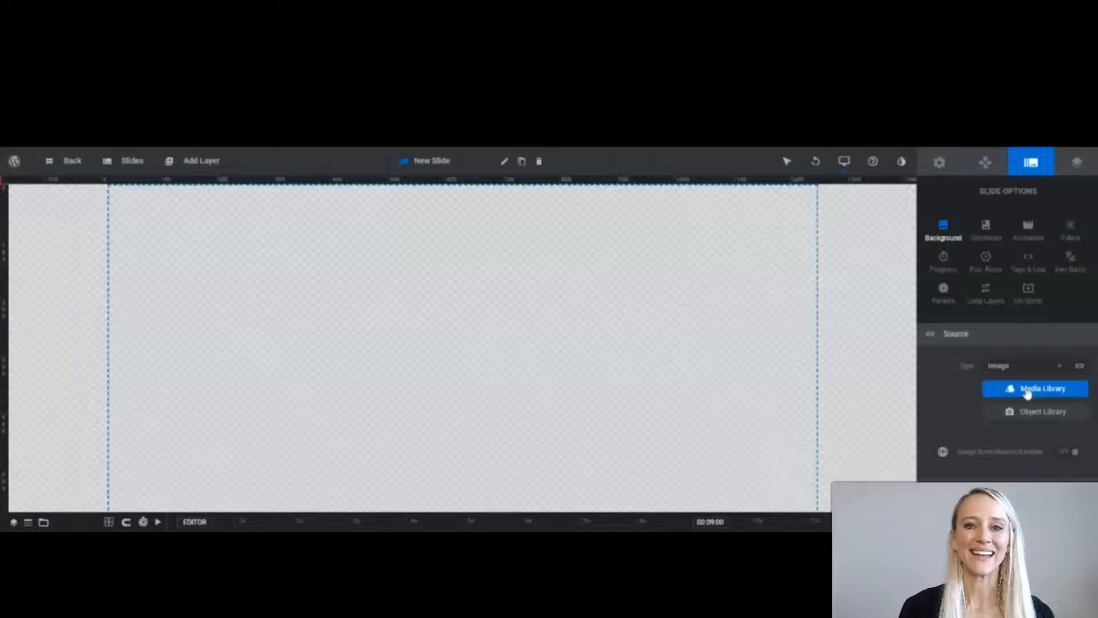
left_click(1028, 390)
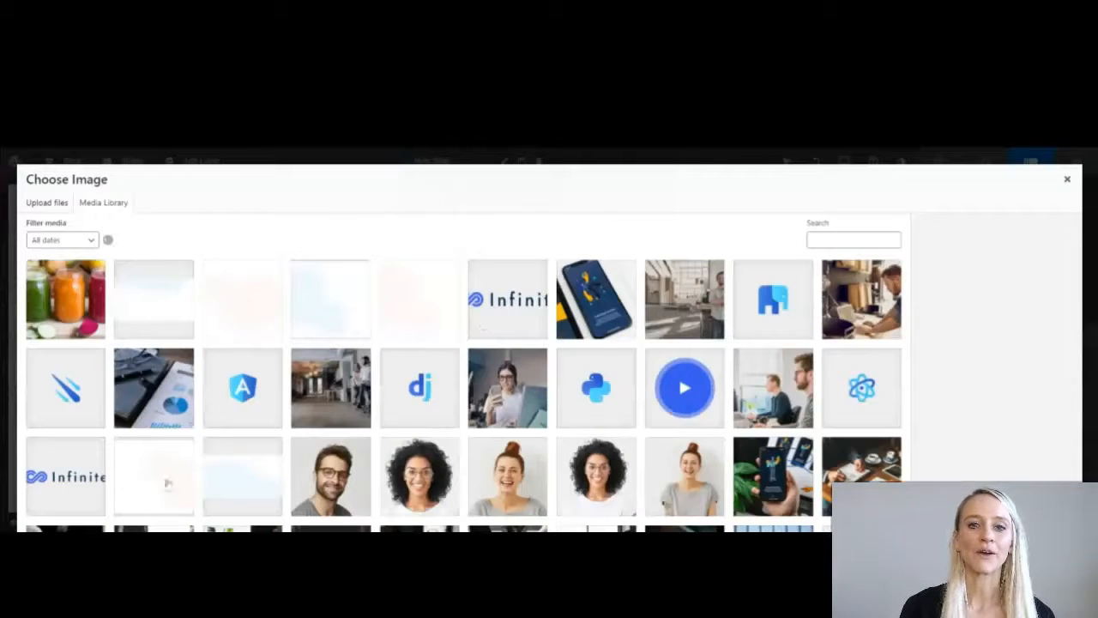
scroll(146, 463, "down", 1)
left_click(148, 455)
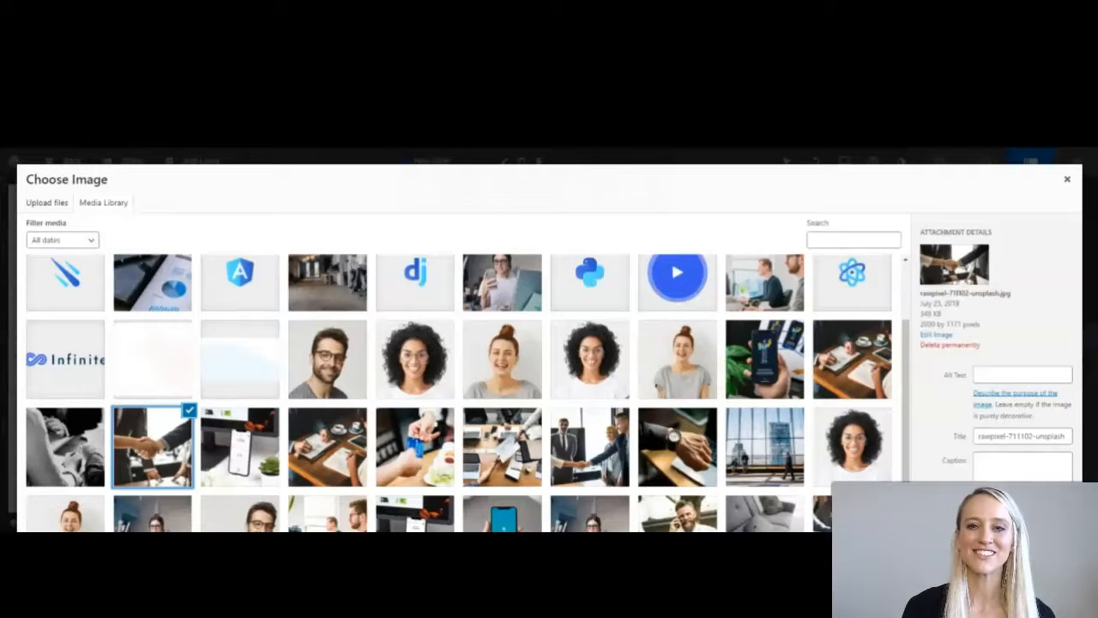
left_click(1045, 601)
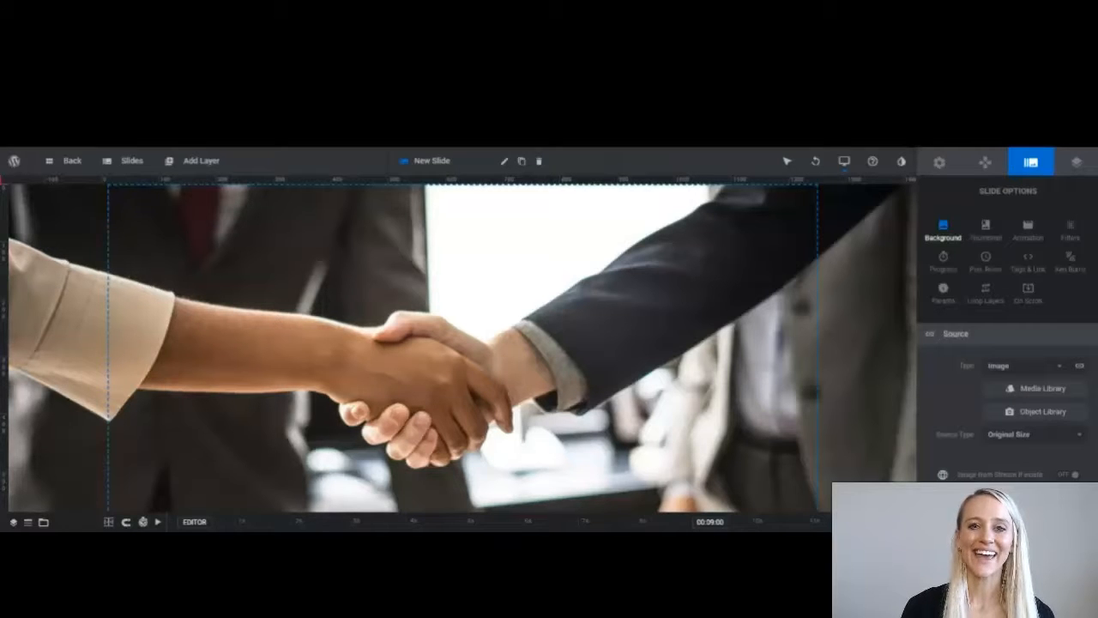
Add a shape layer sized Cover, aligned to Scene and centred horizontally, saving the slide.
mouse_move(216, 155)
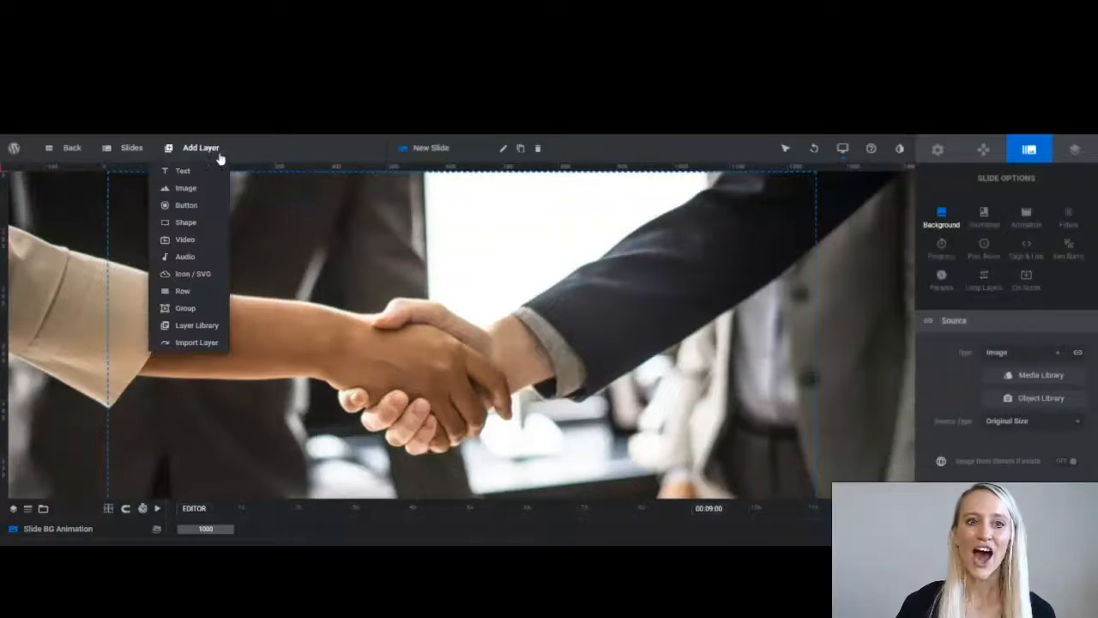
left_click(188, 224)
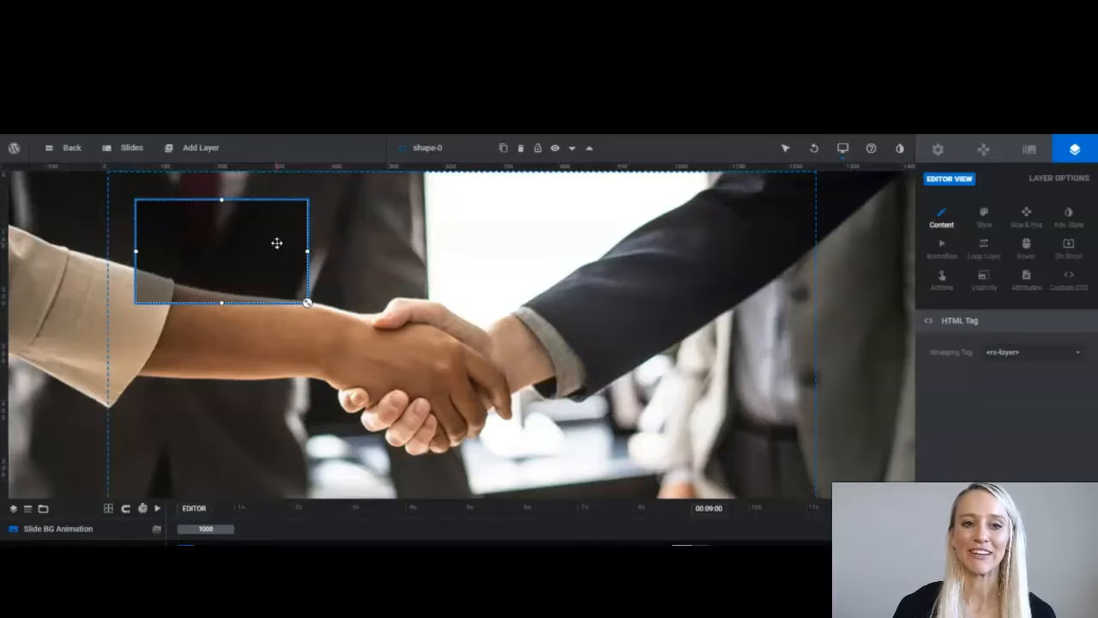
left_click(1023, 221)
left_click(1010, 428)
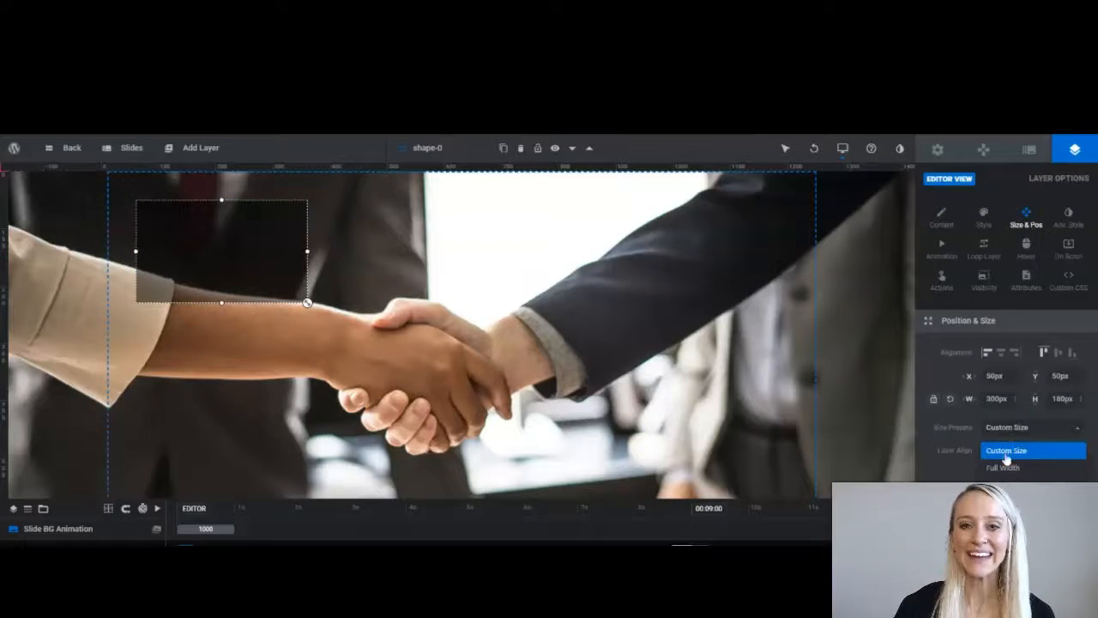
left_click(998, 502)
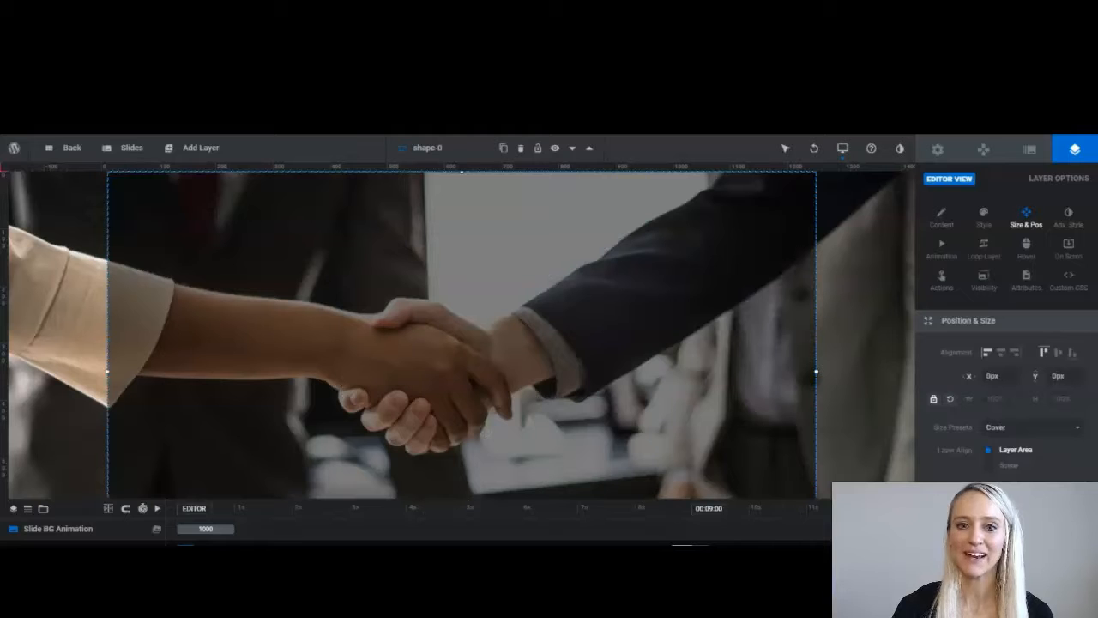
left_click(989, 472)
key("ctrl+s")
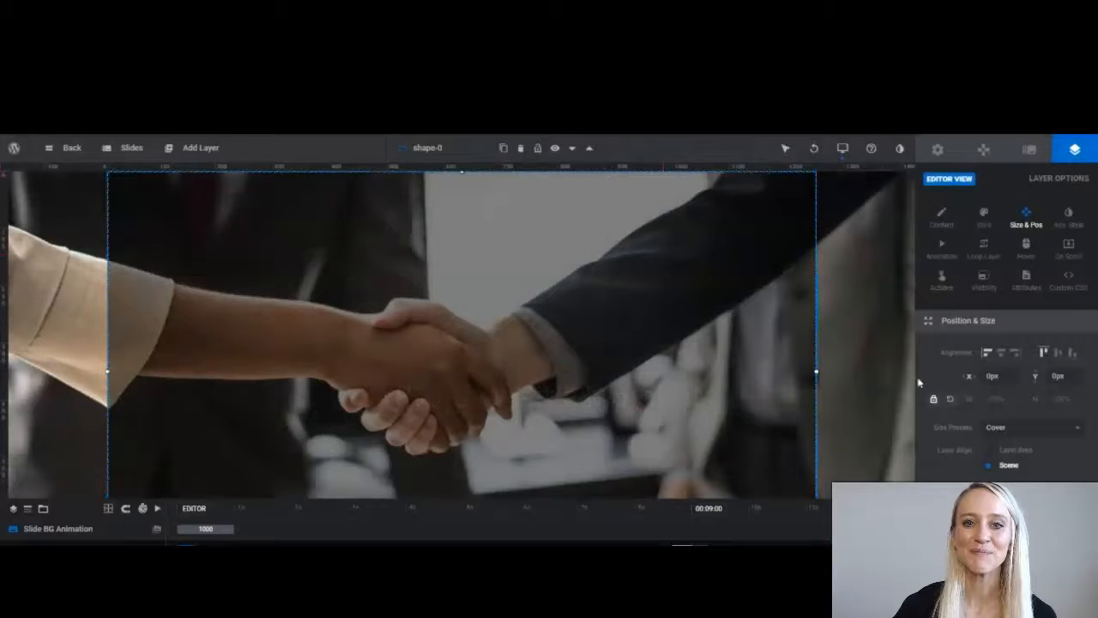
left_click(1001, 352)
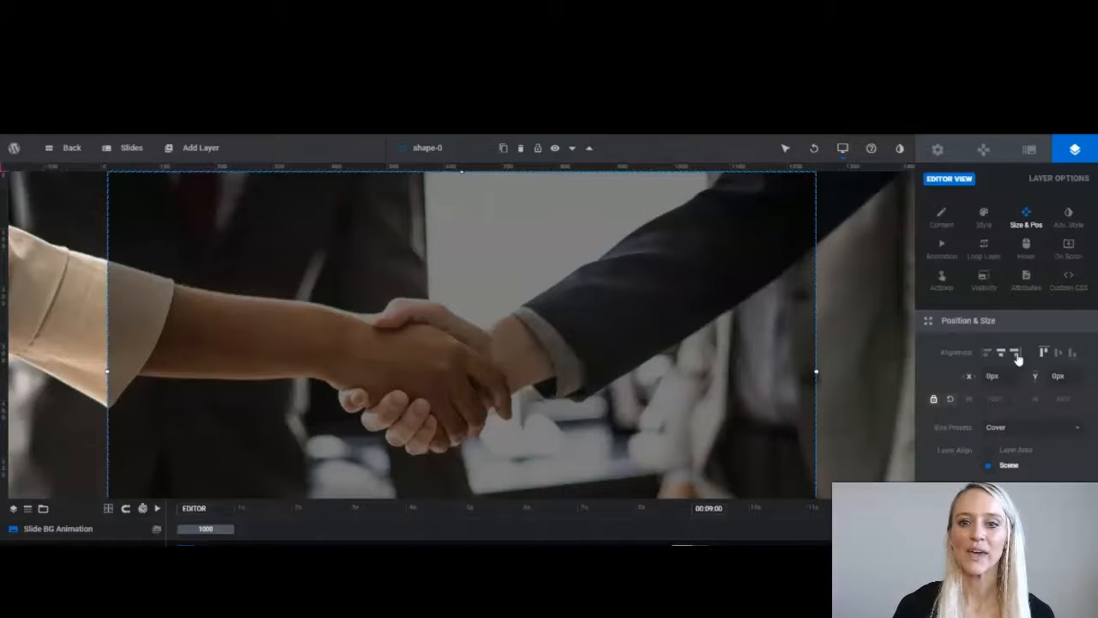
Add a new text layer to the slide and give it a larger headline style.
mouse_move(142, 147)
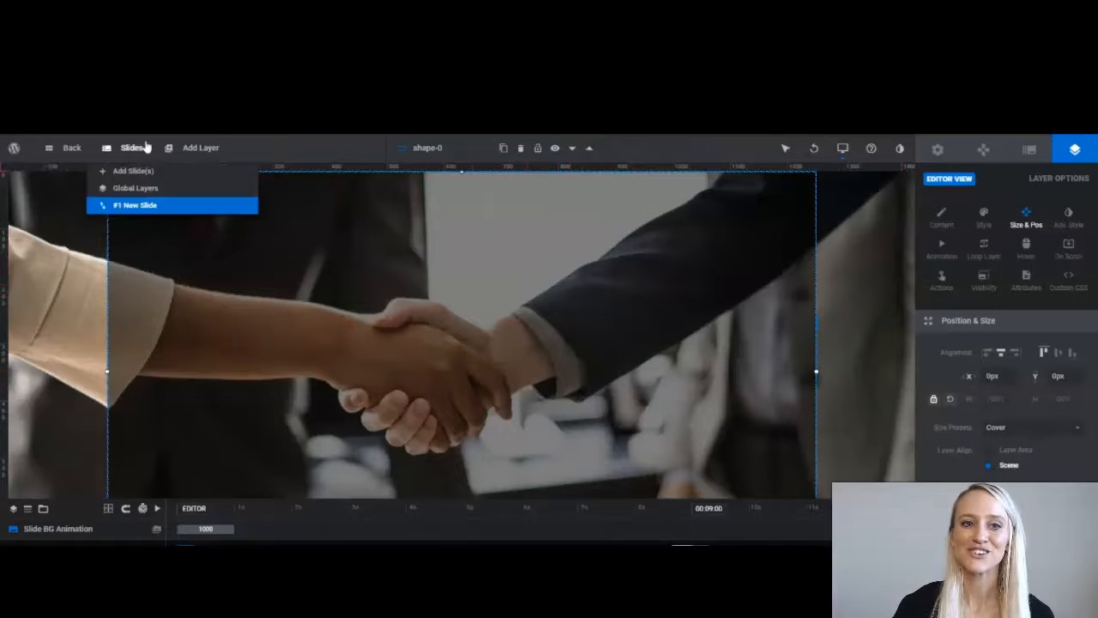
mouse_move(200, 149)
mouse_move(186, 172)
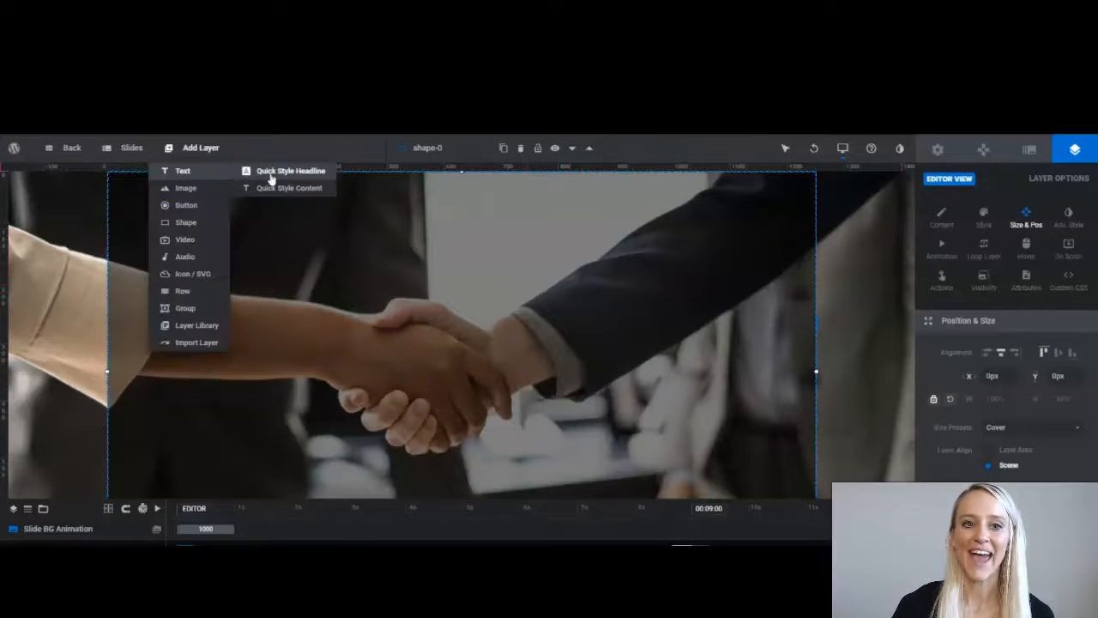
left_click(271, 172)
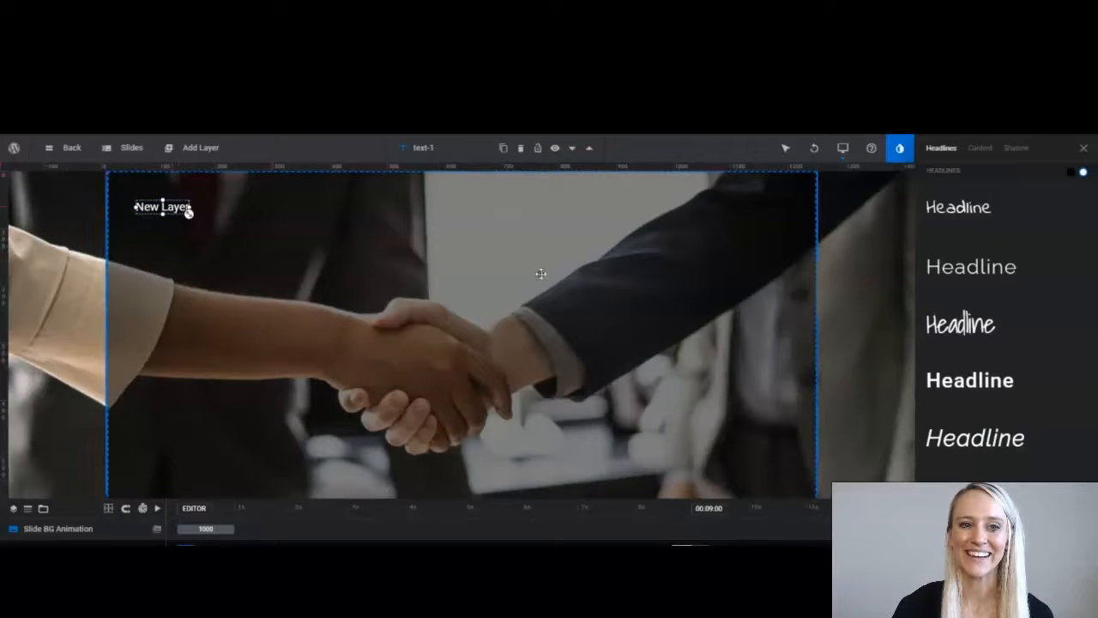
scroll(981, 388, "down", 1)
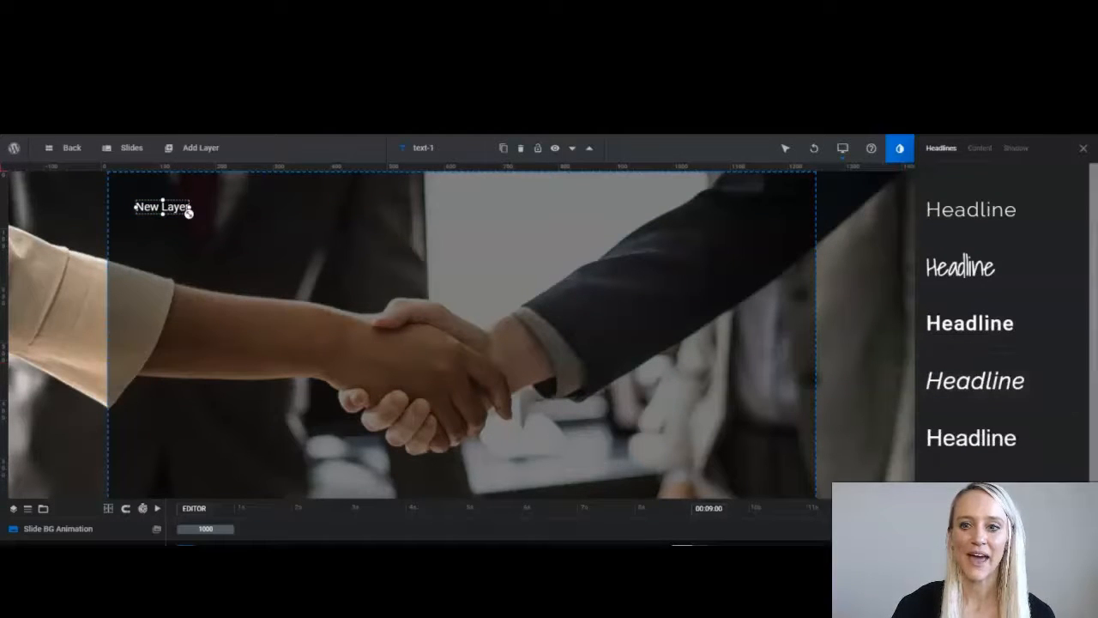
scroll(1083, 366, "down", 2)
scroll(1083, 366, "down", 2)
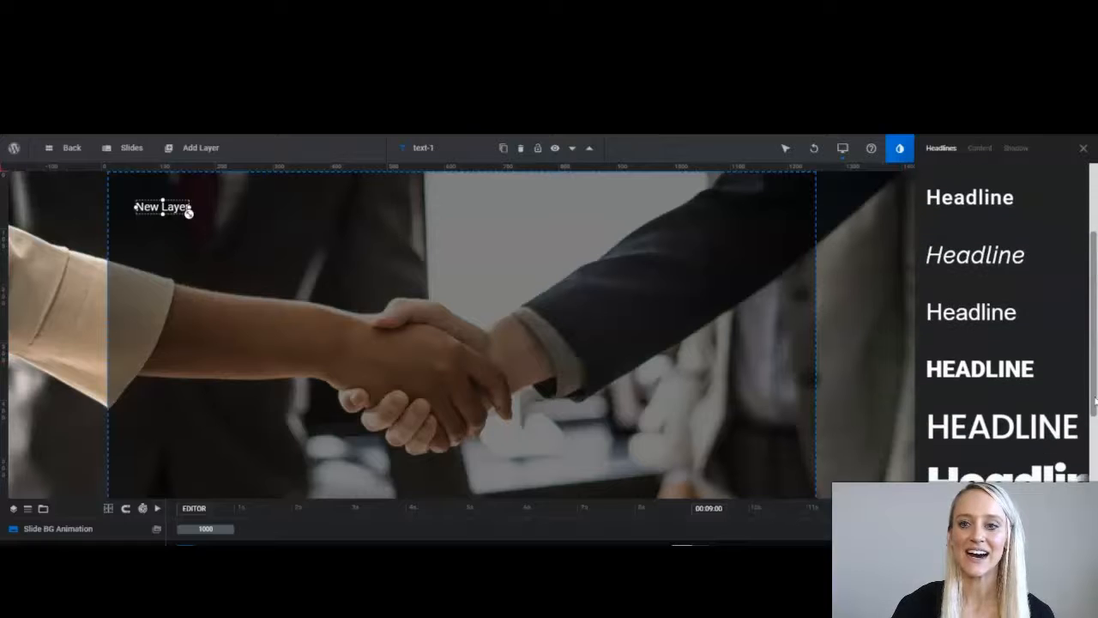
left_click(963, 316)
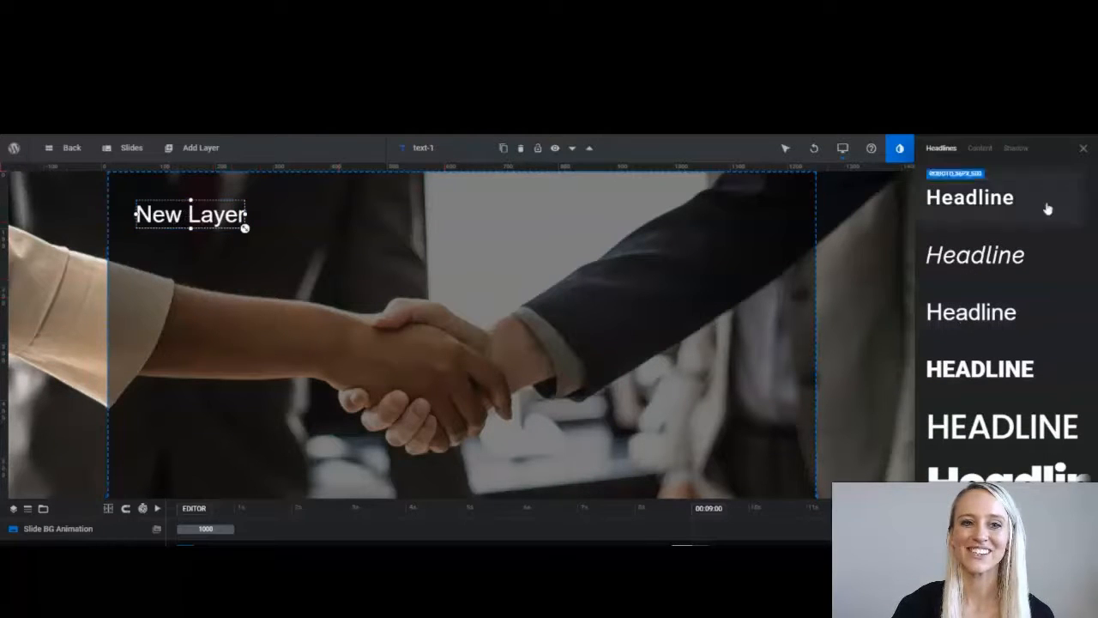
Centre the layer horizontally and vertically, change its text to 'Banner Heading', and save.
left_click(1083, 149)
left_click(1058, 353)
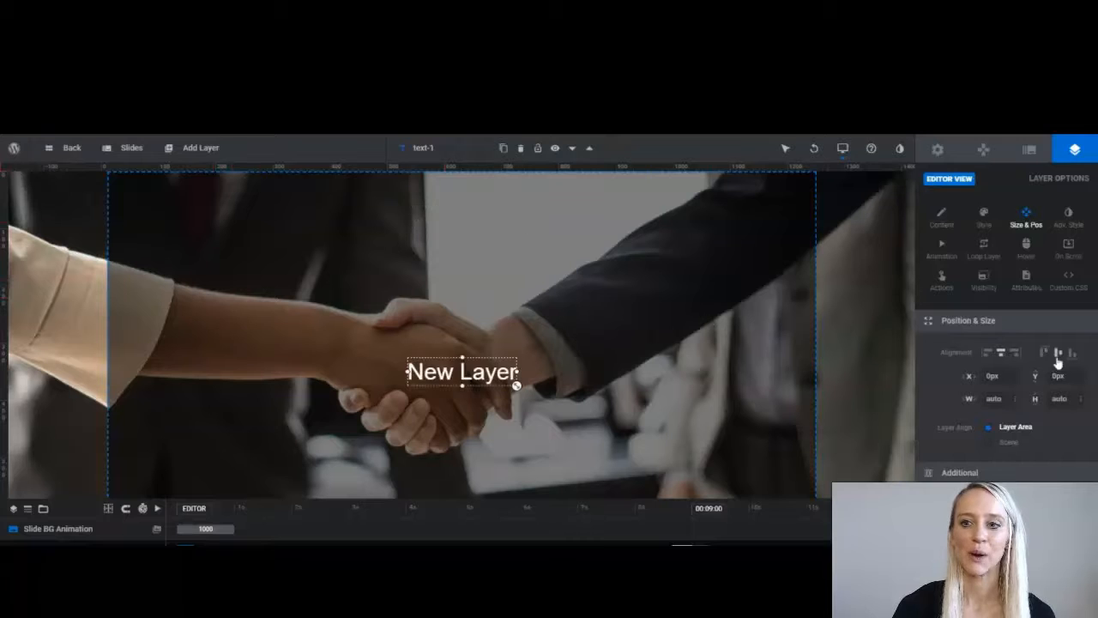
left_click(941, 217)
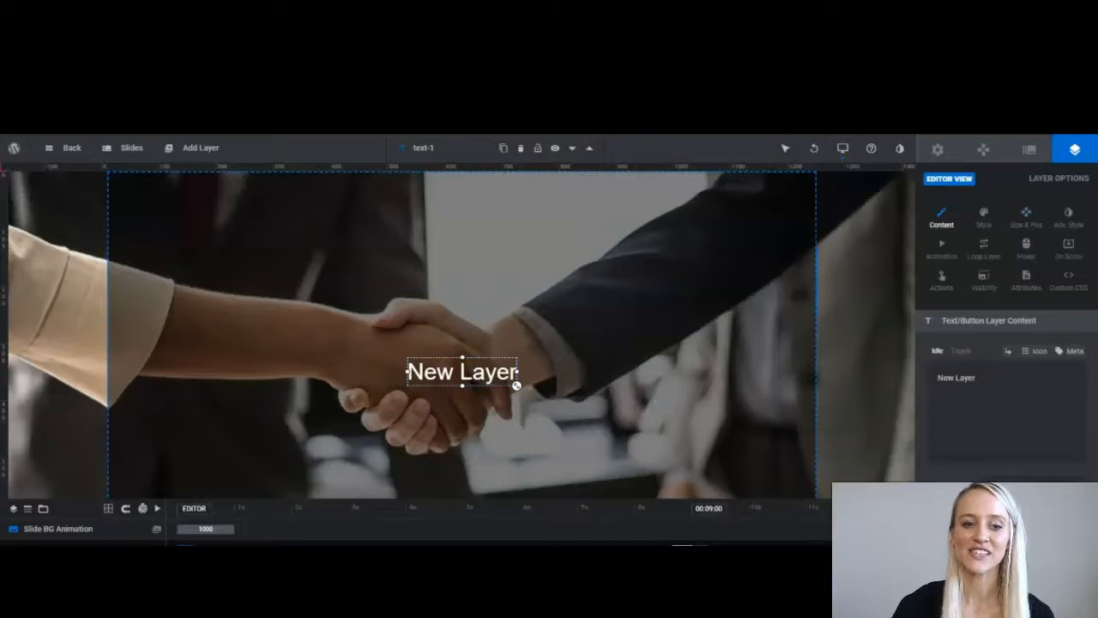
key("BackSpace")
key("BackSpace")
key("BackSpace")
key("BackSpace")
key("BackSpace")
key("BackSpace")
key("BackSpace")
key("BackSpace")
key("BackSpace")
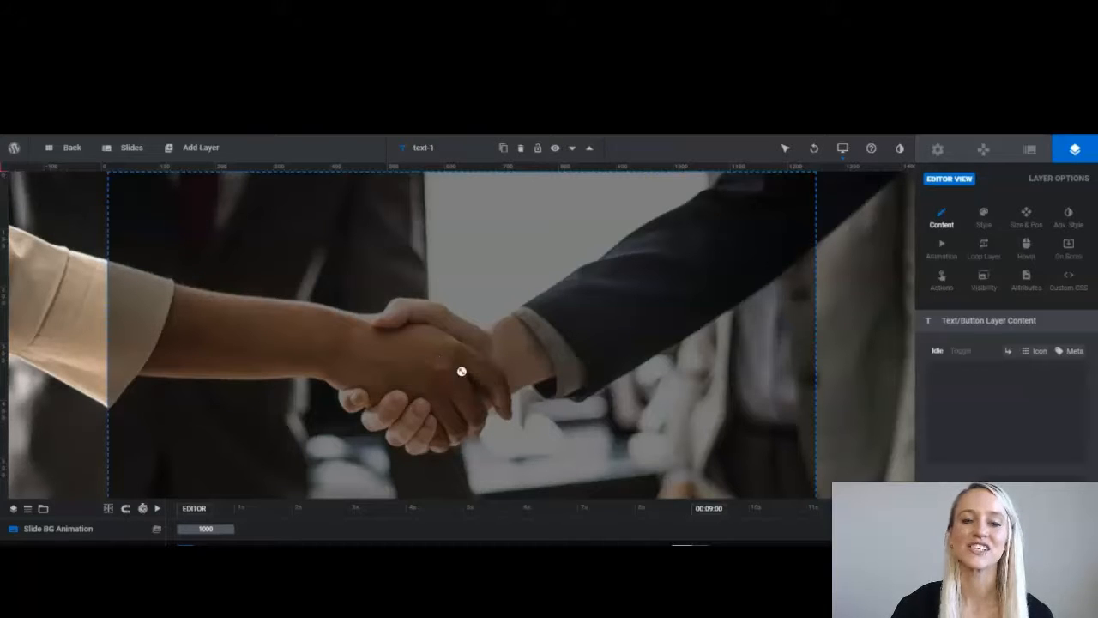
type("Banner")
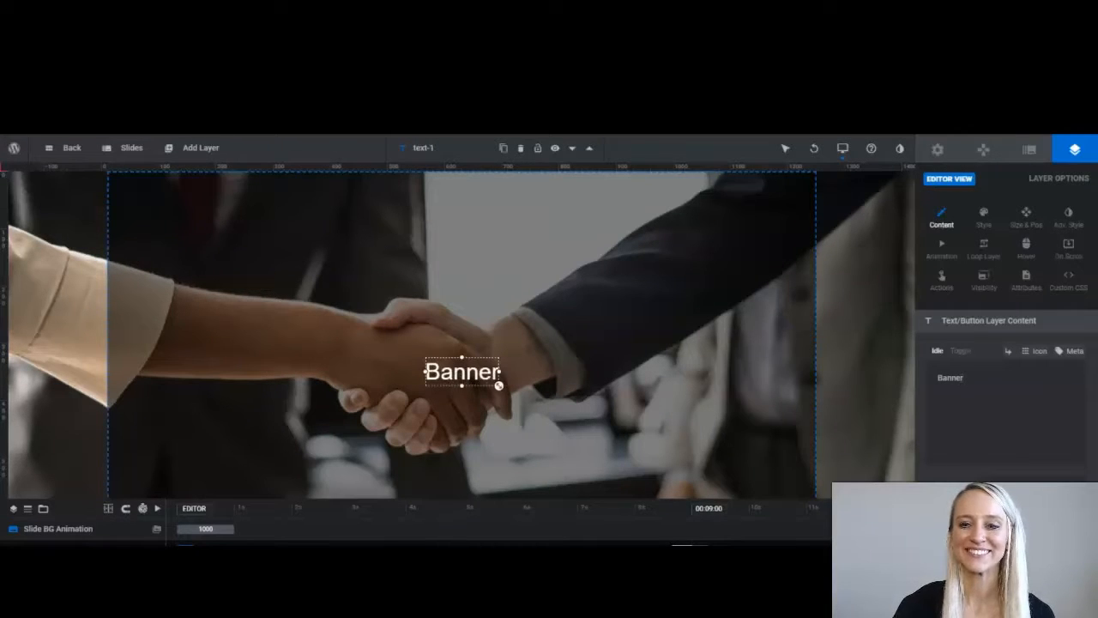
type(" Heading")
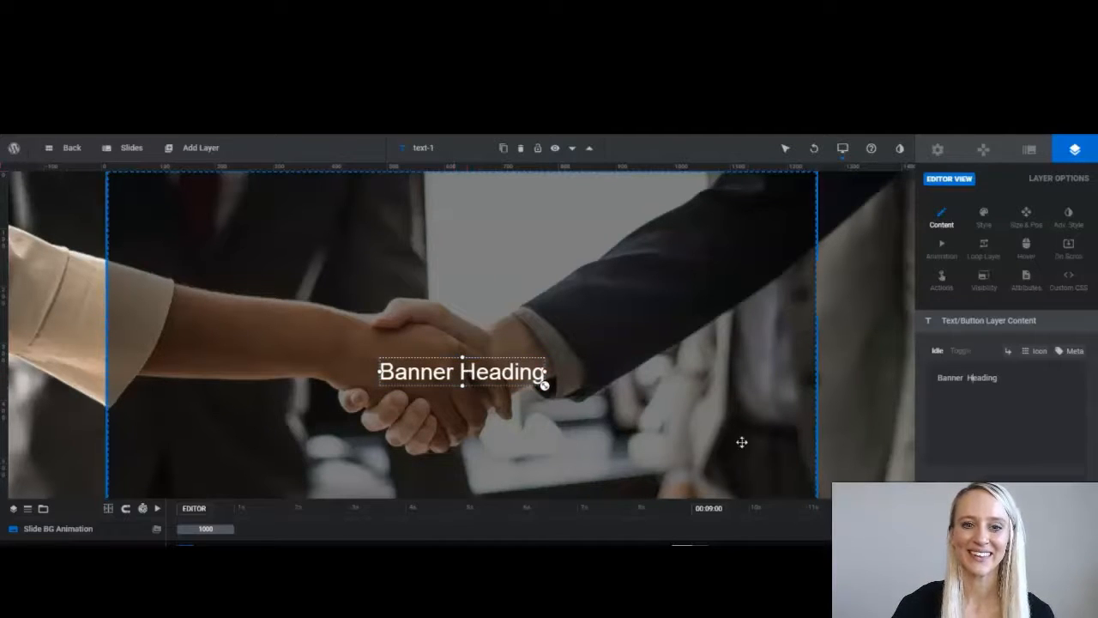
key("ctrl+s")
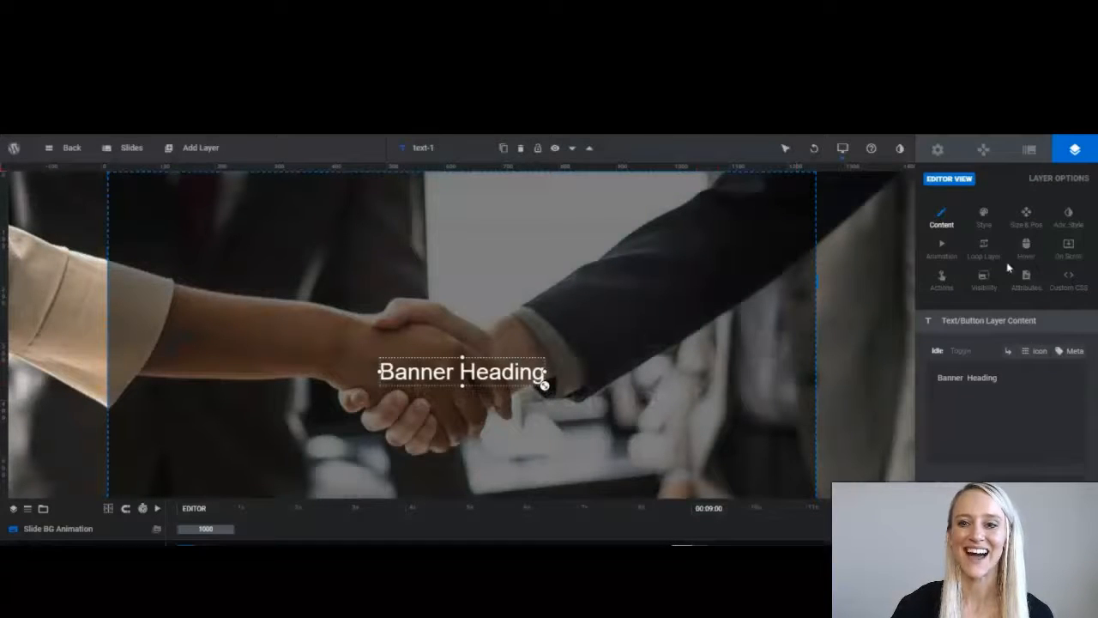
Check the layer's Size & Pos values, save the slide, and preview the Demo slider.
left_click(1026, 219)
scroll(995, 468, "down", 2)
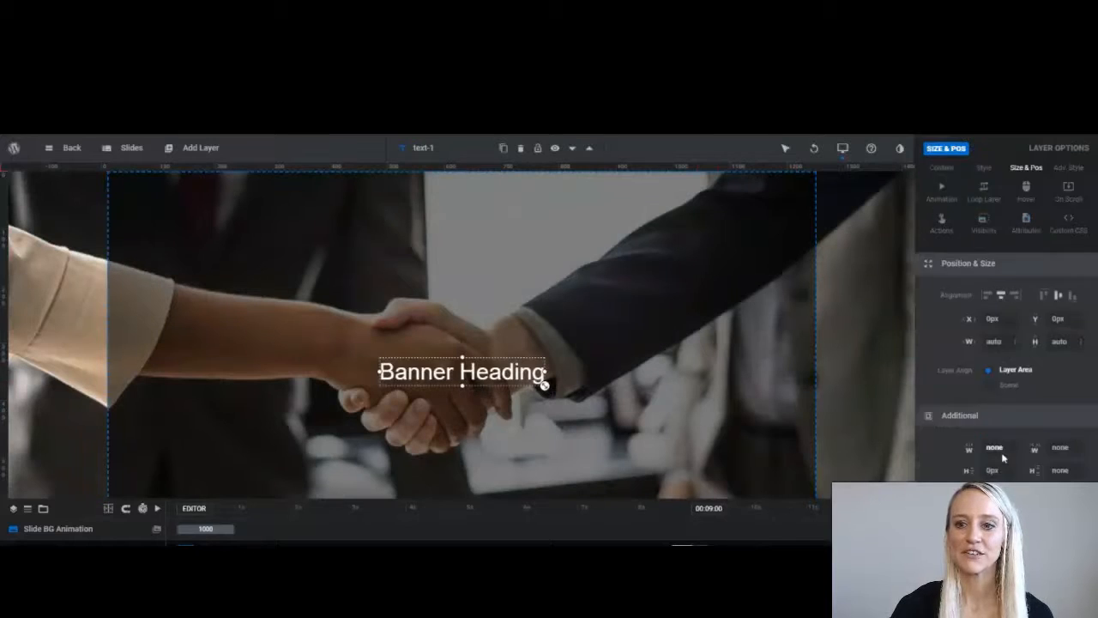
scroll(1000, 456, "up", 1)
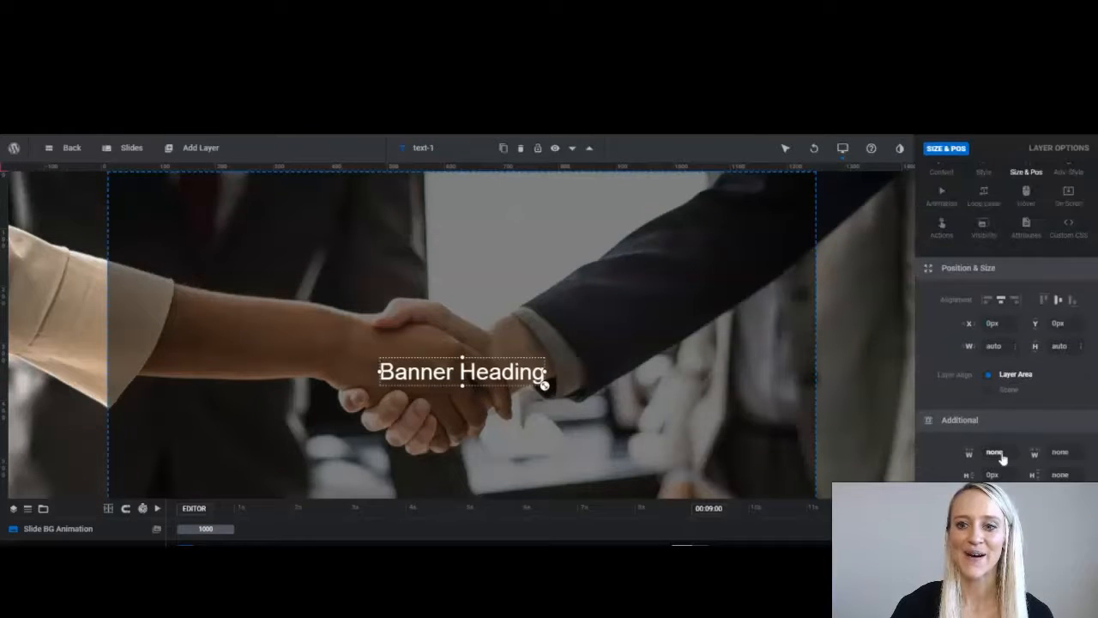
scroll(1001, 455, "up", 1)
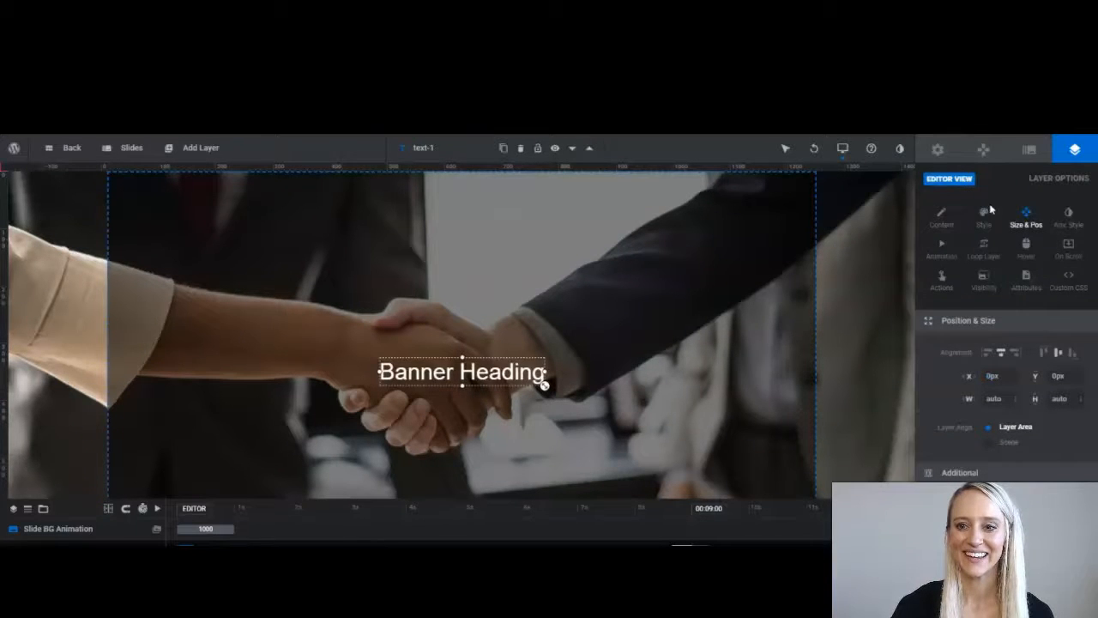
left_click(947, 530)
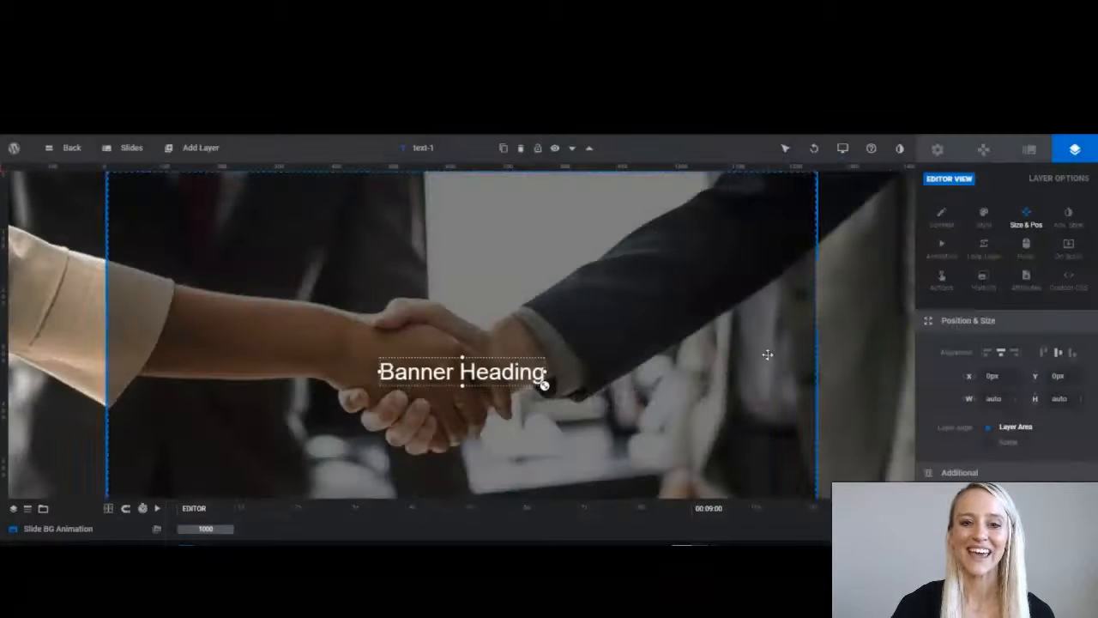
left_click(1006, 530)
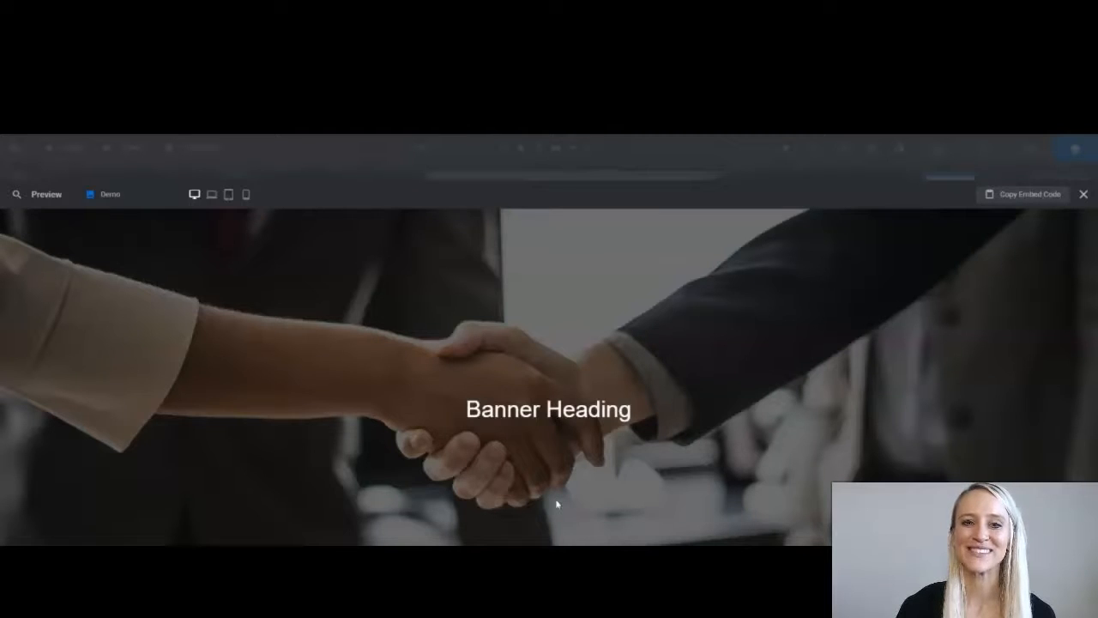
mouse_move(133, 169)
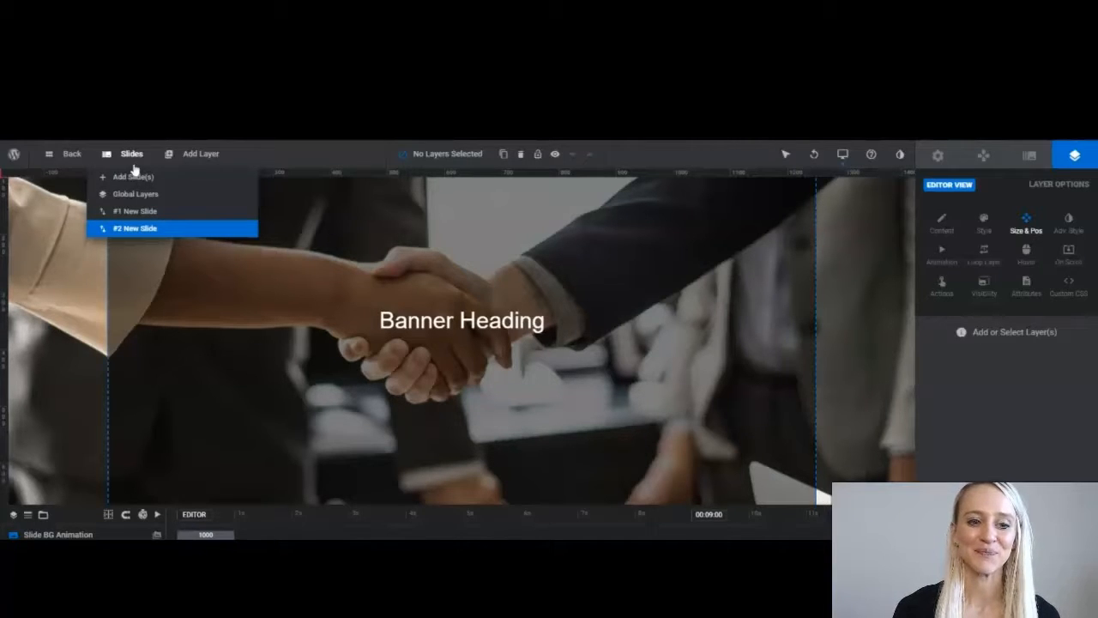
Set the desk photo of hands writing in notebooks from the Media Library as the slide background.
mouse_move(149, 232)
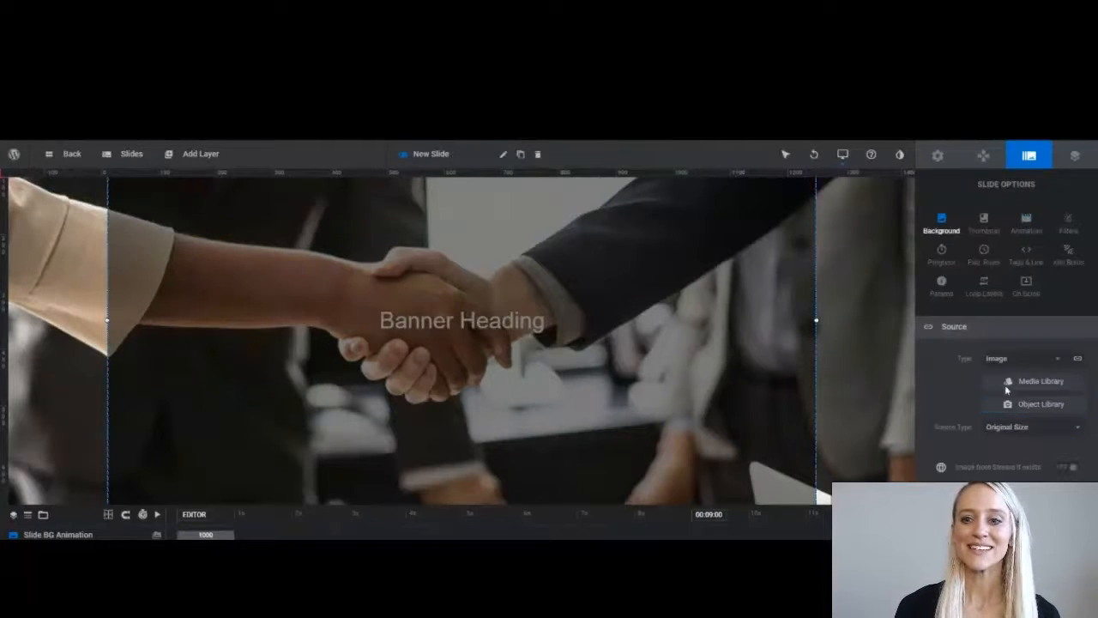
left_click(965, 382)
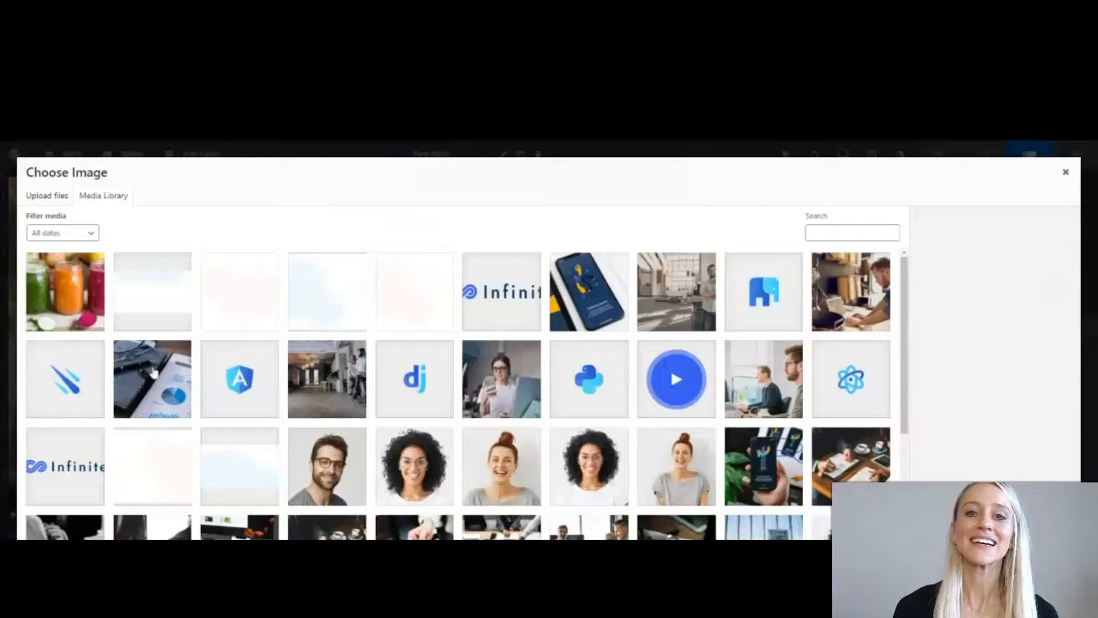
scroll(323, 446, "down", 1)
scroll(324, 458, "down", 3)
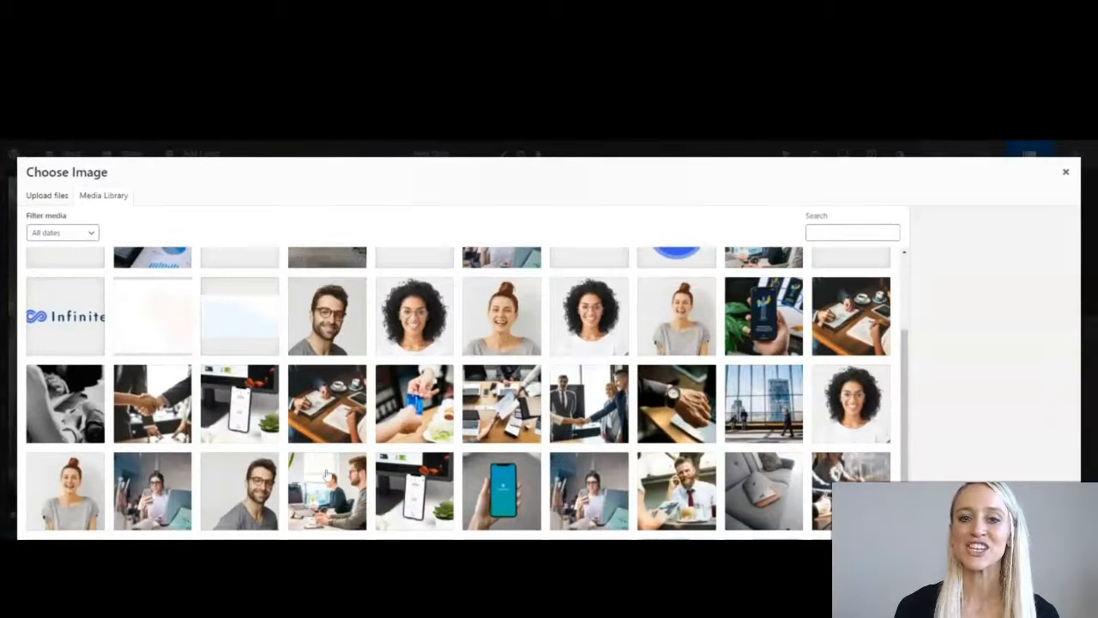
scroll(326, 474, "down", 1)
left_click(342, 390)
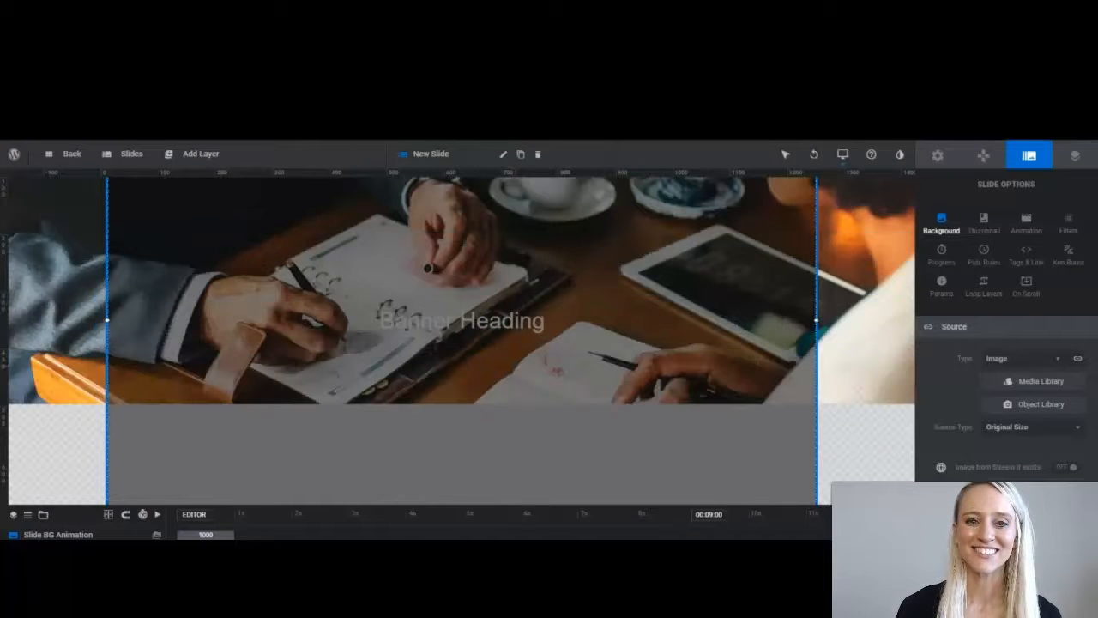
Enable Ken Burns pan-zoom on the desk slide, scaling 150% to 100% with Y 300px, and save.
left_click(1076, 157)
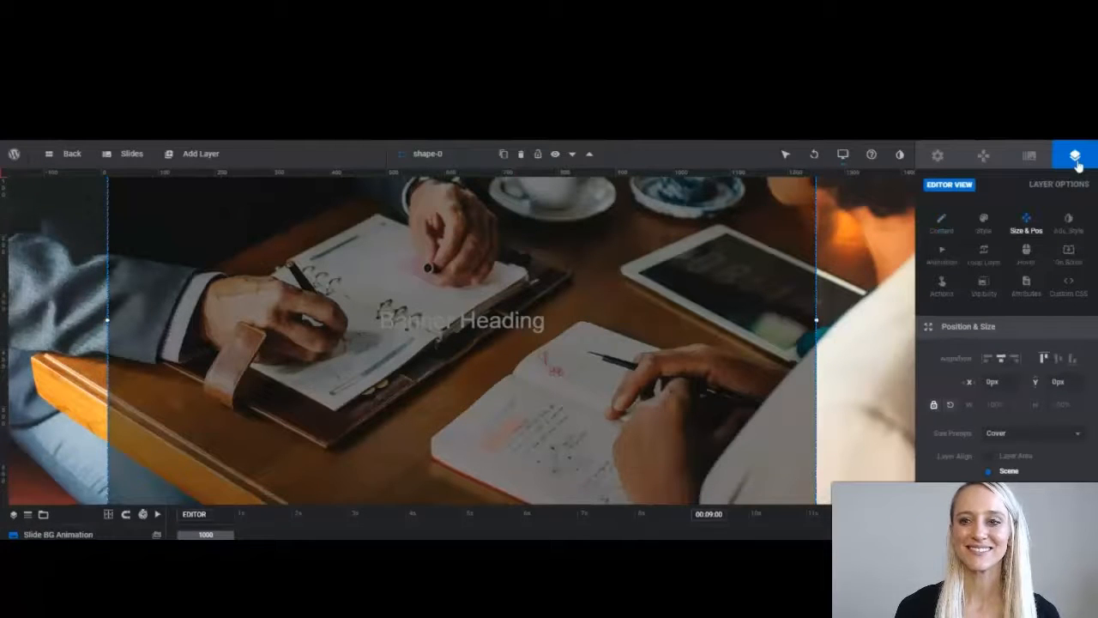
left_click(1029, 157)
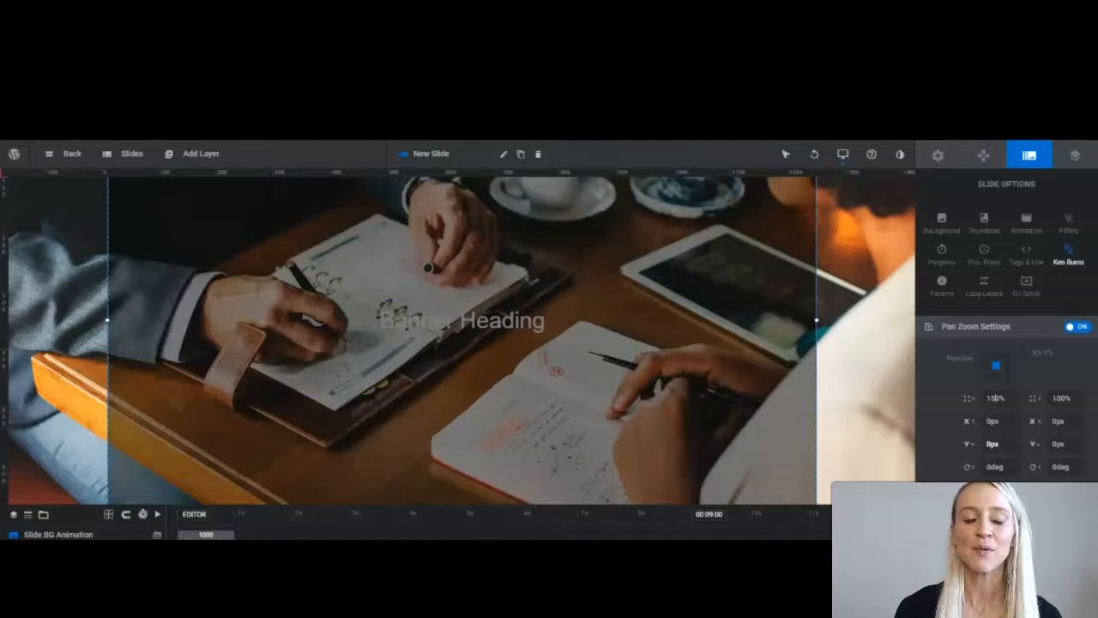
left_click(987, 444)
type("30")
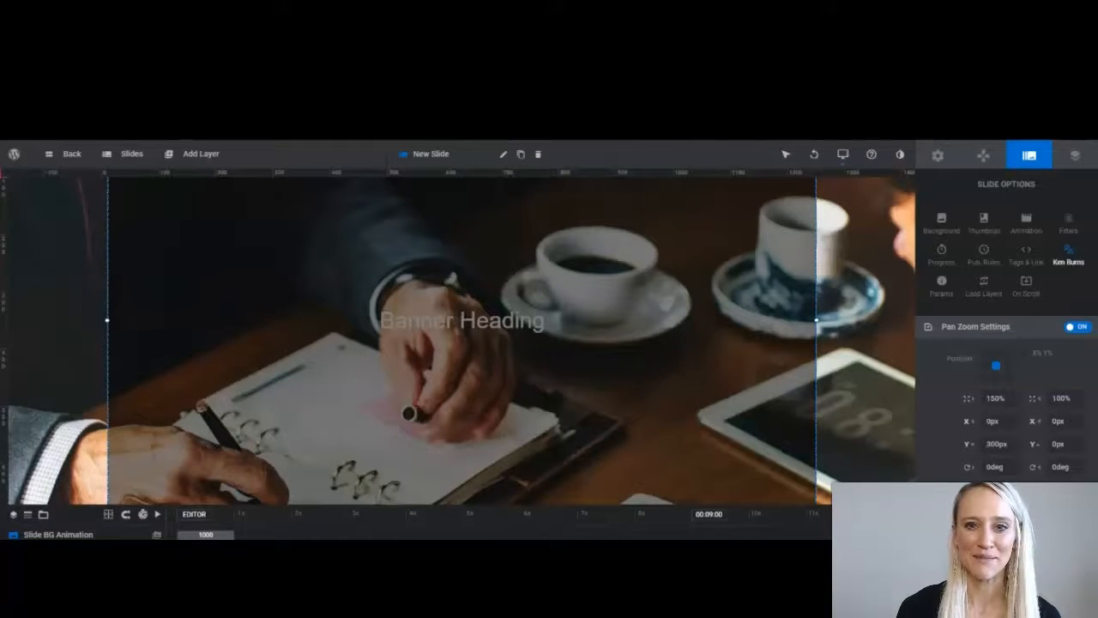
key("ctrl+s")
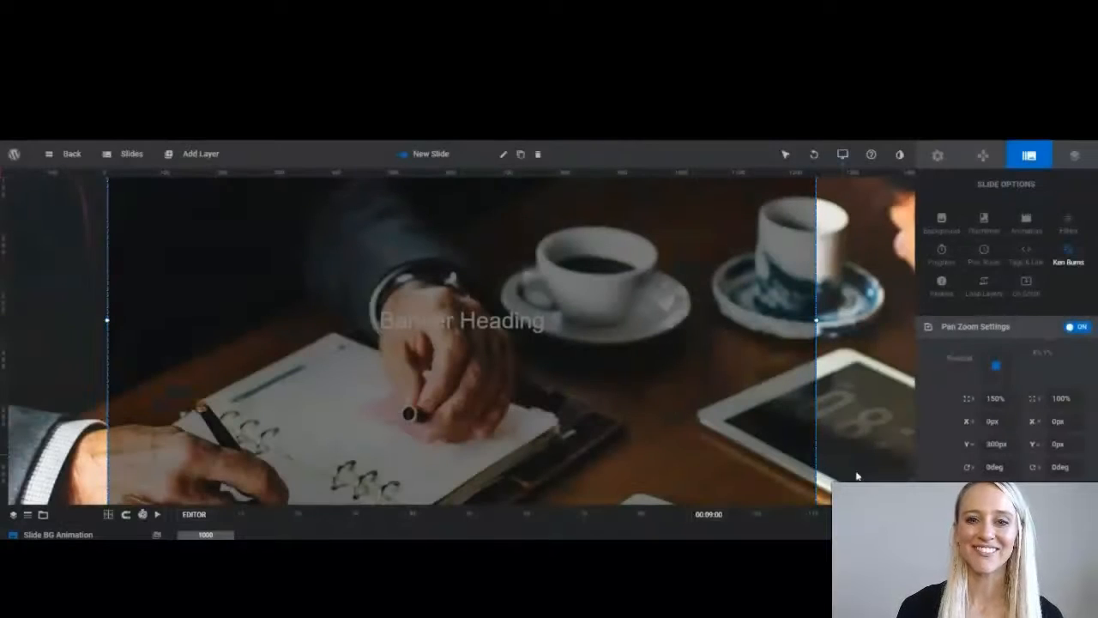
left_click(460, 321)
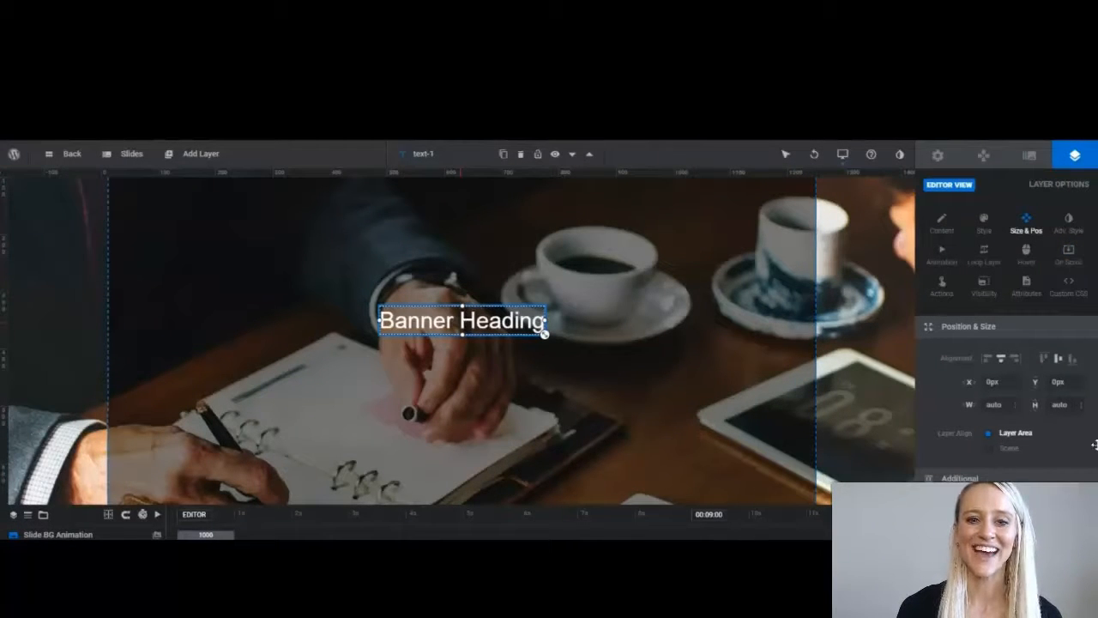
Preview the slider and advance to the second slide with the right arrow.
left_click(941, 221)
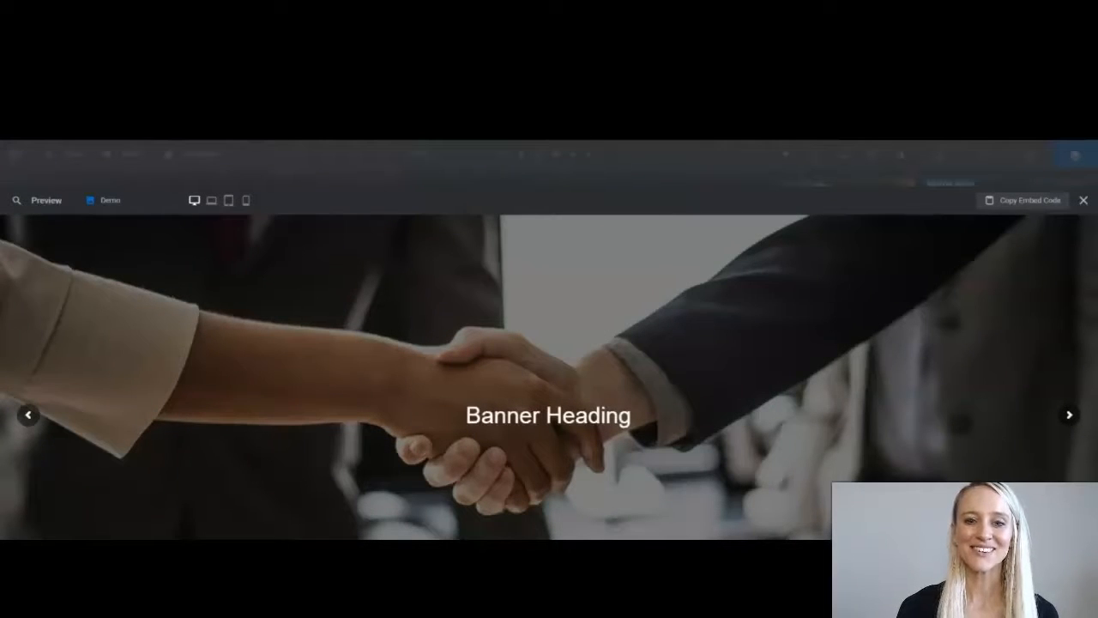
left_click(1068, 416)
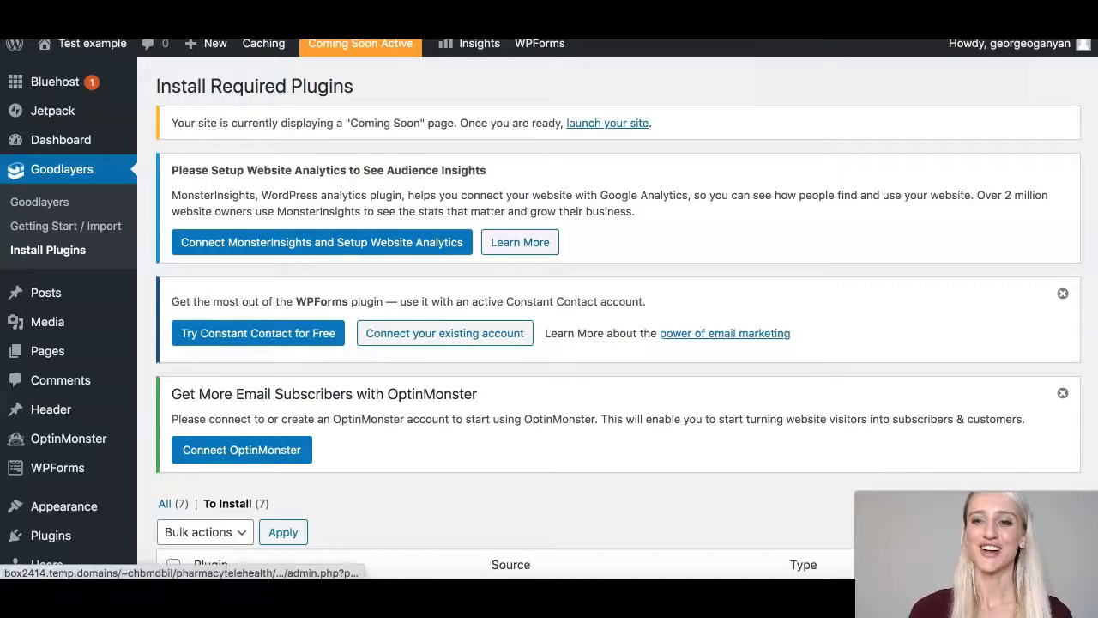
Go to the Bluehost welcome page and scroll down to Get ready to launch.
left_click(55, 82)
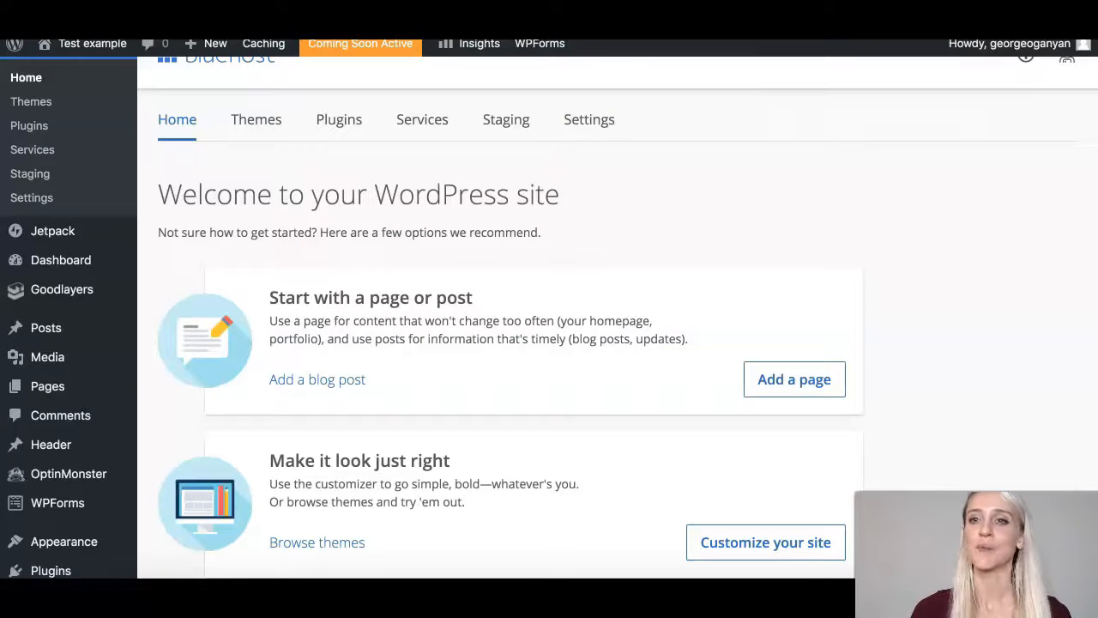
scroll(550, 318, "down", 3)
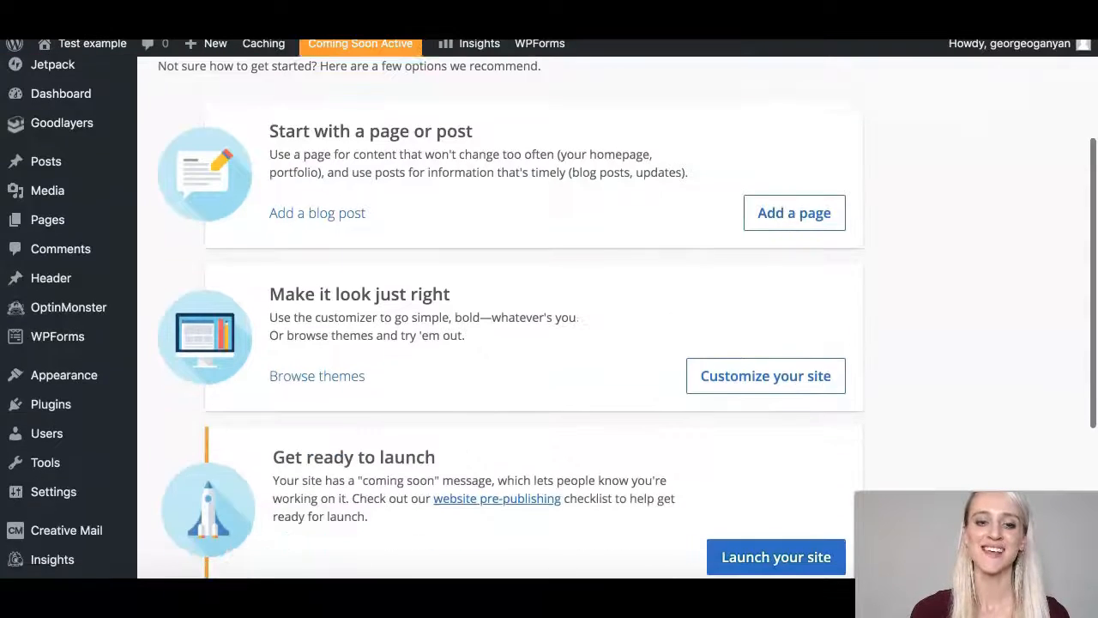